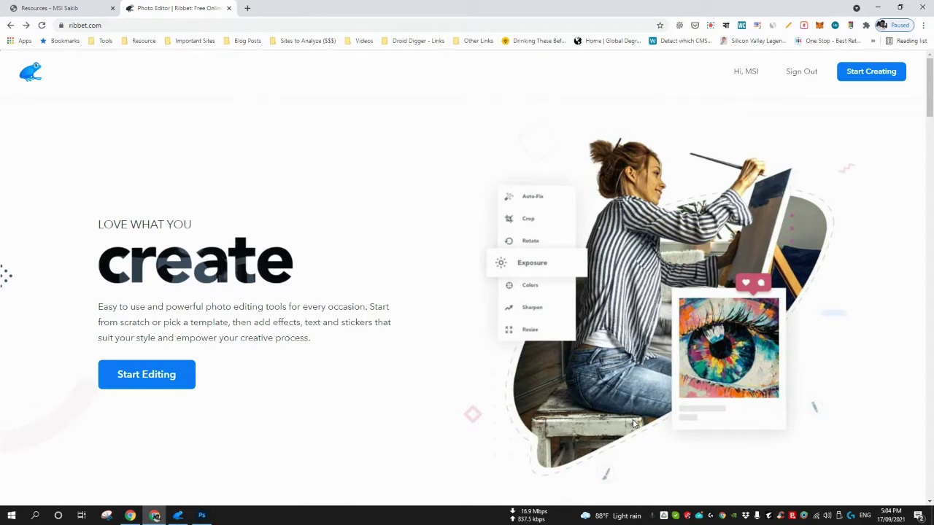
# Switch from Chrome to Photoshop, which shows the Update payment information dialog
pyautogui.click(205, 516)
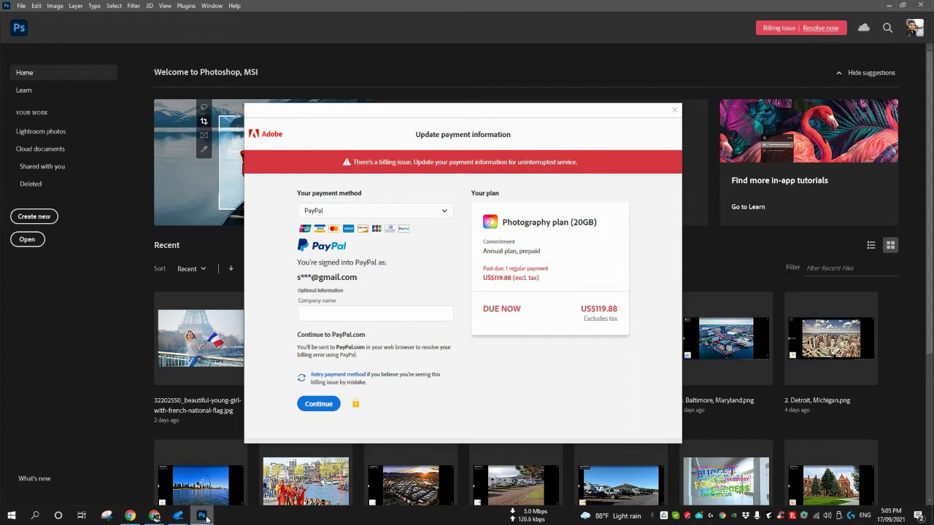
# Minimise Photoshop to return to the Ribbet homepage in Chrome
pyautogui.click(205, 516)
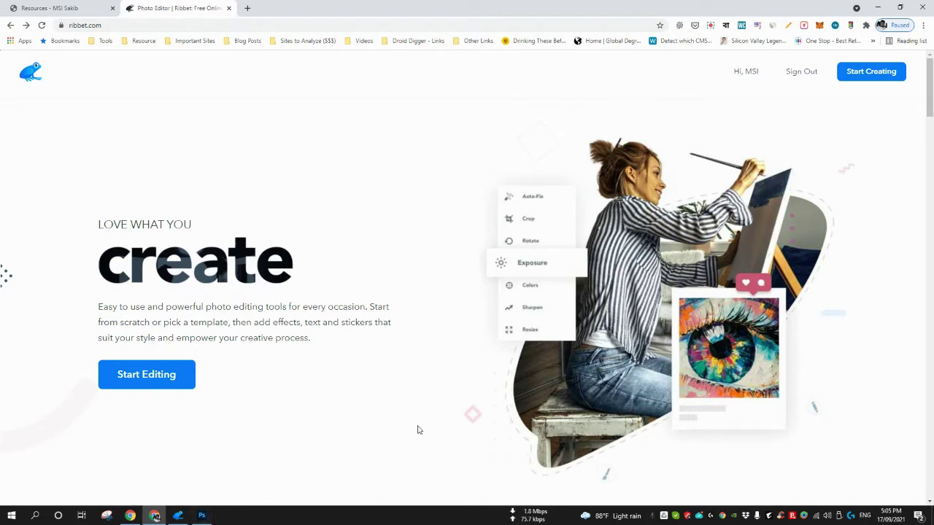
# Open Ribbet's editor home page at app.ribbet.com/home with its upload and collage options
pyautogui.click(866, 73)
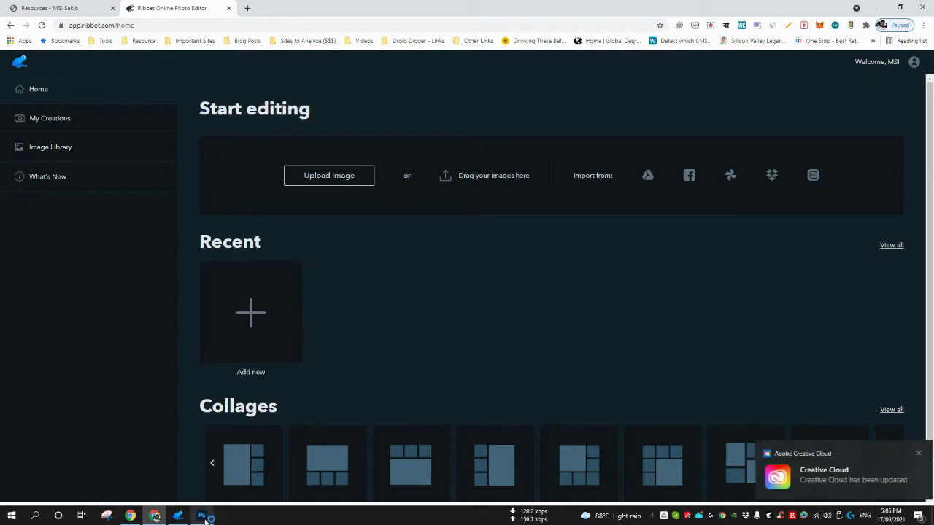
pyautogui.moveTo(208, 520)
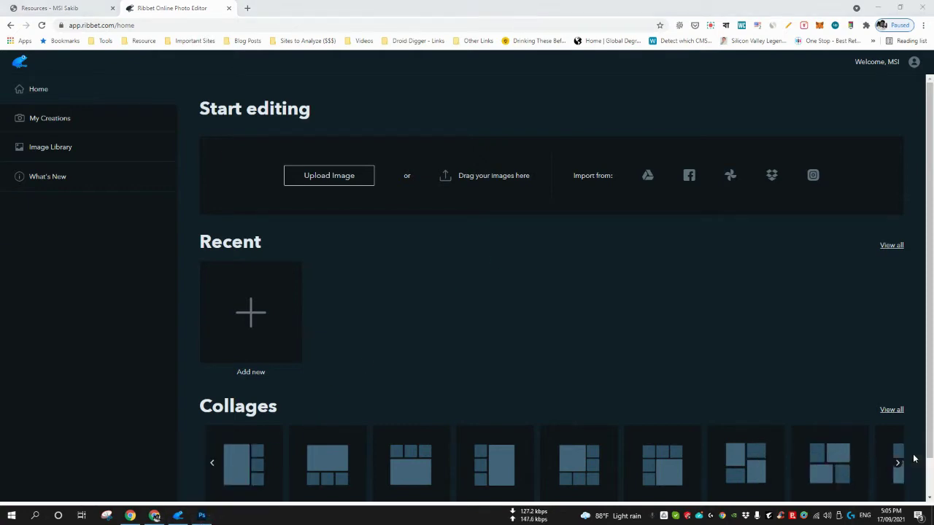
# In the Ribbet desktop app, upload and open the child-with-kite sunset photo
pyautogui.click(179, 515)
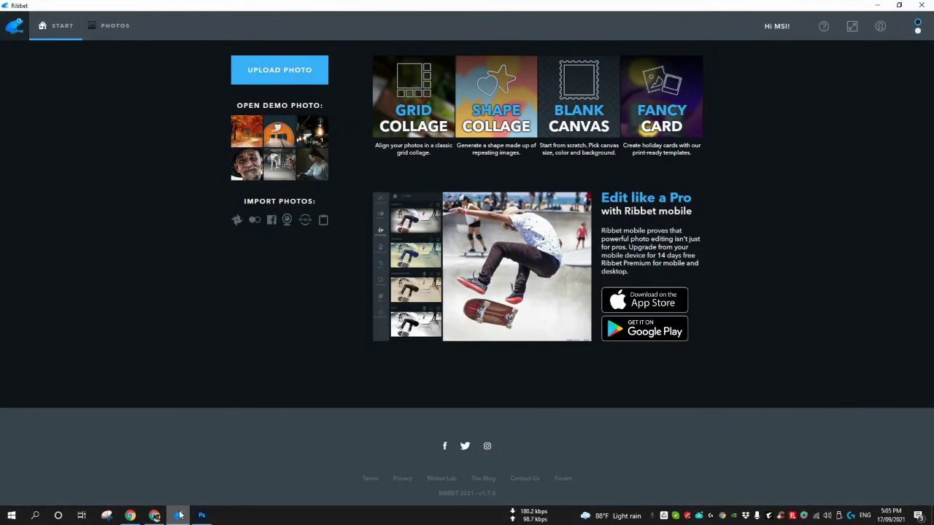
pyautogui.click(179, 516)
pyautogui.click(179, 516)
pyautogui.click(256, 82)
pyautogui.press('Escape')
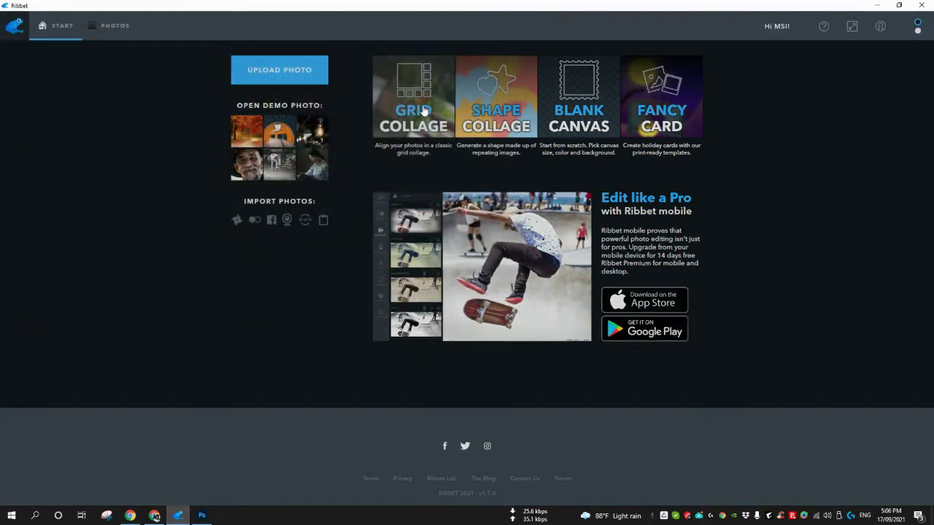
# Brighten the kite photo with Auto-Fix from the Basic tools
pyautogui.scroll(4, 38, 298)
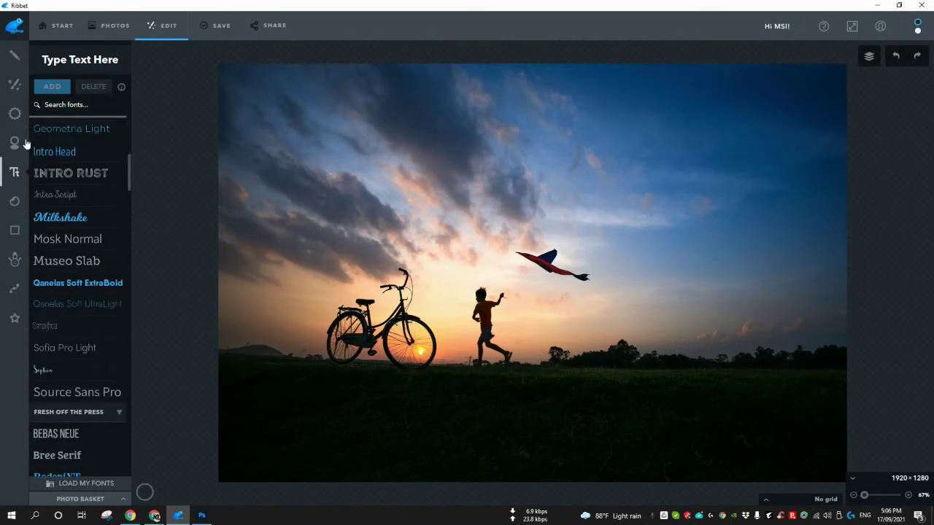
pyautogui.click(27, 64)
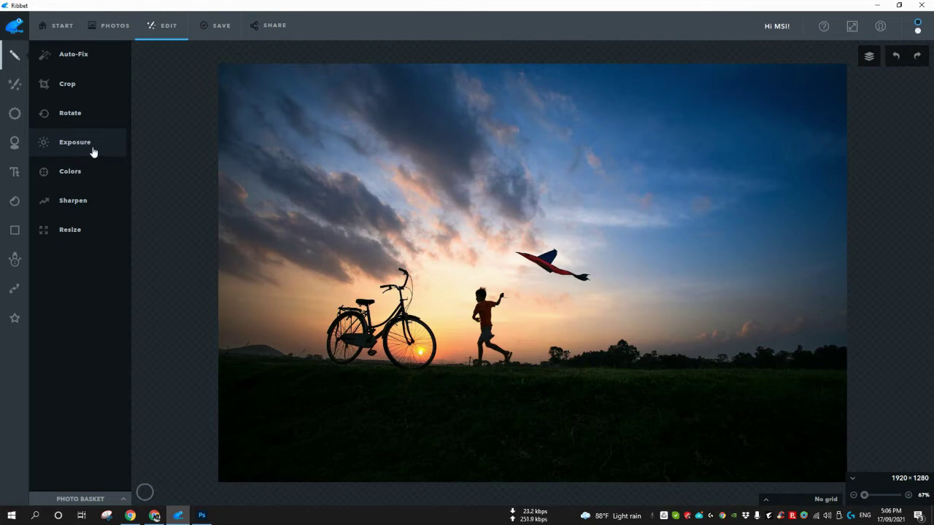
pyautogui.click(85, 65)
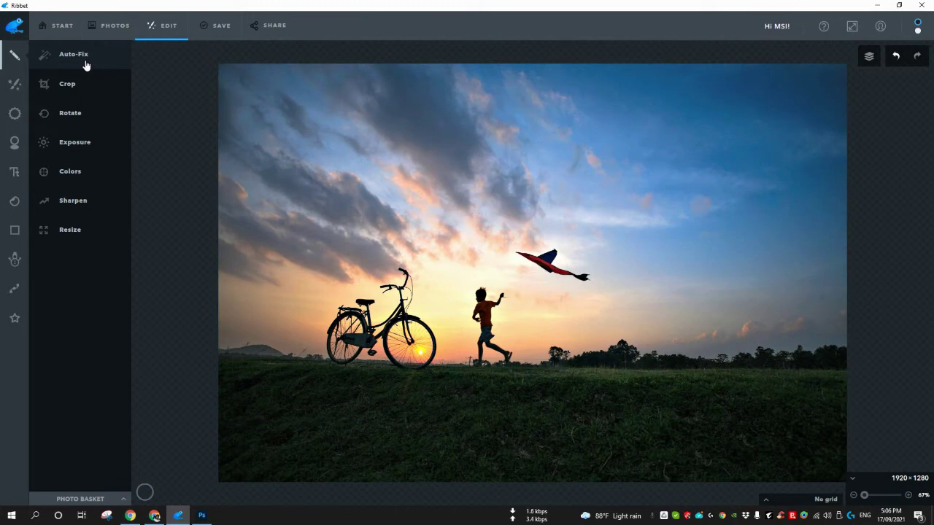
# Show the crop box framing the bicycle, child and kite
pyautogui.click(80, 93)
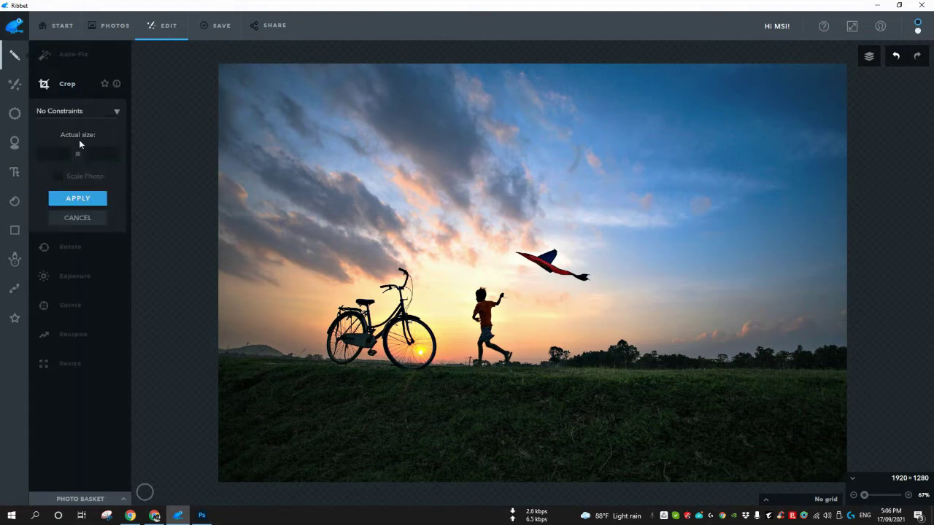
pyautogui.click(79, 217)
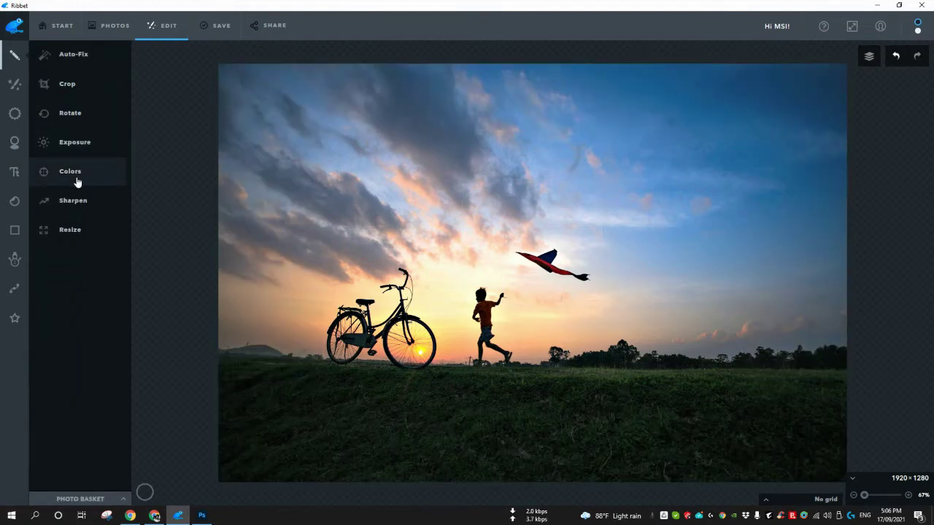
pyautogui.click(82, 113)
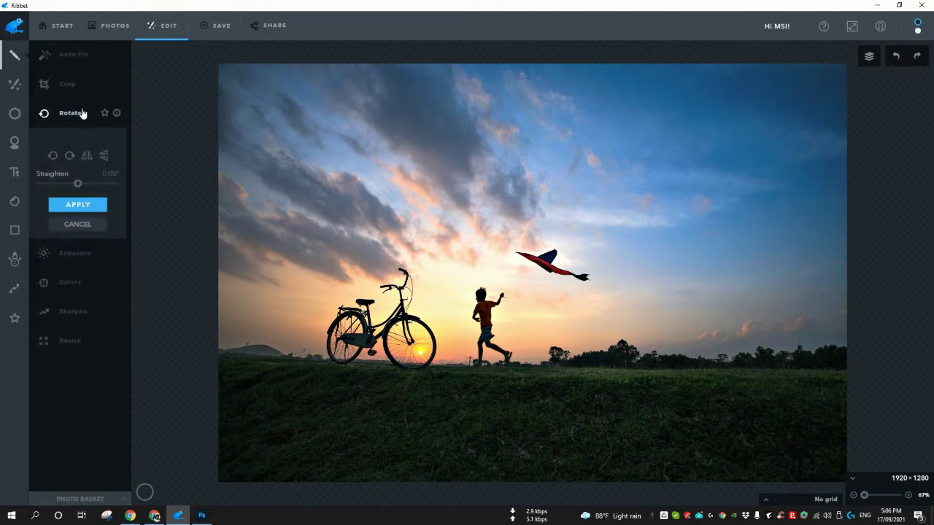
pyautogui.click(80, 83)
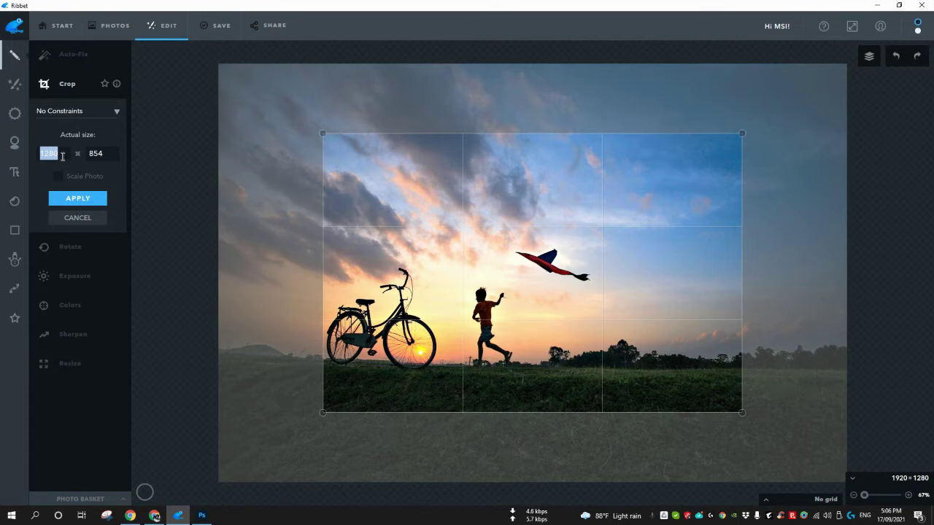
# Crop to 1280 × 720 with Scale Photo ticked, stretching the box across the full image
pyautogui.write('12')
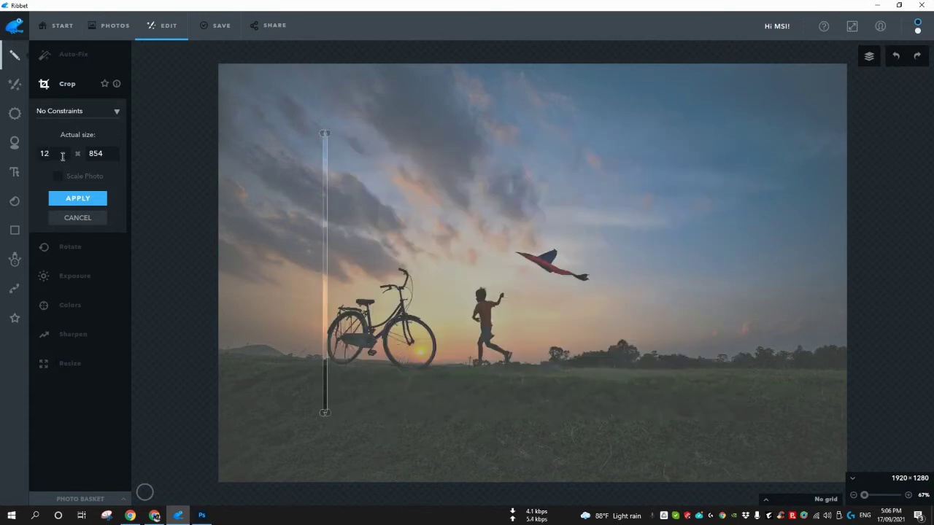
pyautogui.write('80')
pyautogui.press('Tab')
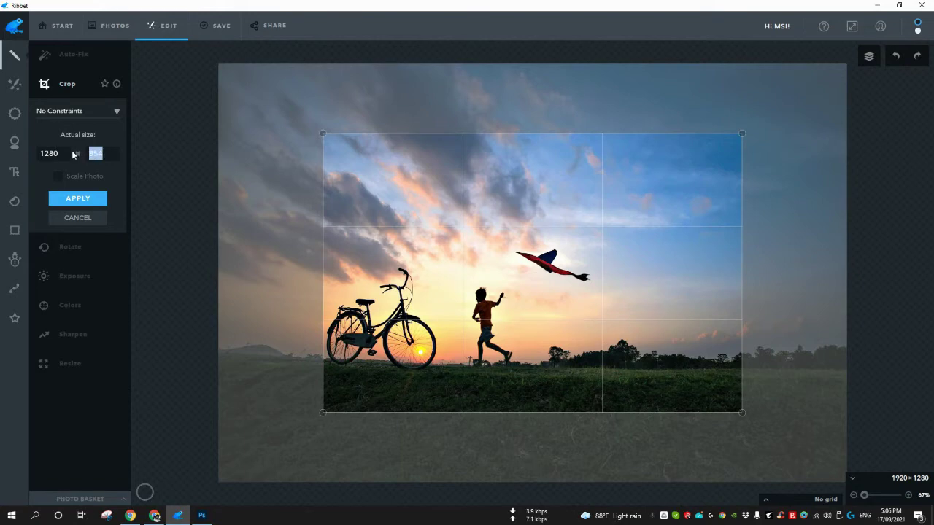
pyautogui.write('720')
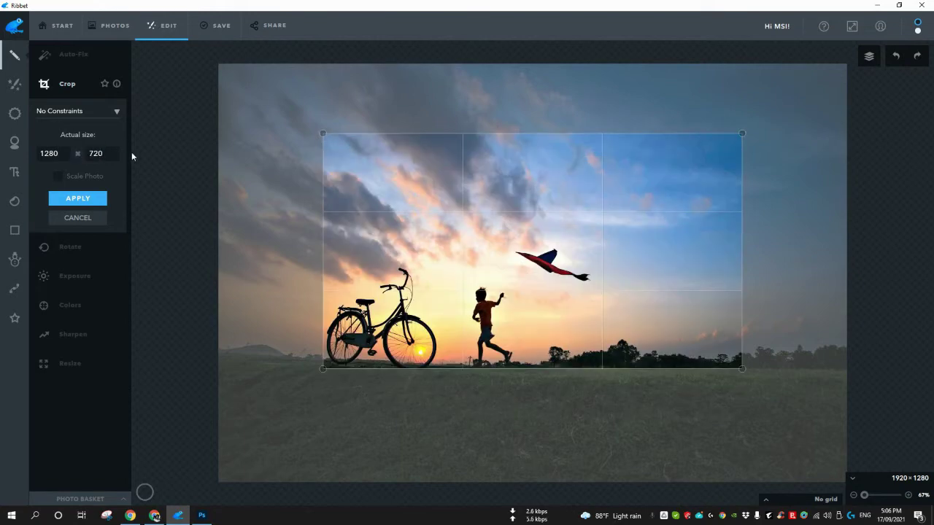
pyautogui.click(60, 176)
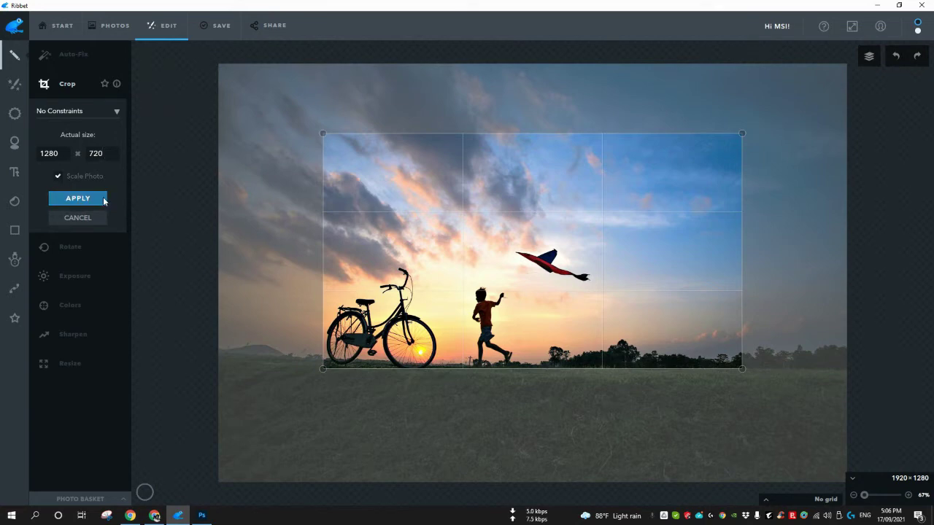
pyautogui.moveTo(741, 368); pyautogui.dragTo(843, 440)
pyautogui.moveTo(323, 438); pyautogui.dragTo(94, 494)
pyautogui.moveTo(543, 250); pyautogui.dragTo(536, 223)
pyautogui.moveTo(839, 458); pyautogui.dragTo(838, 458)
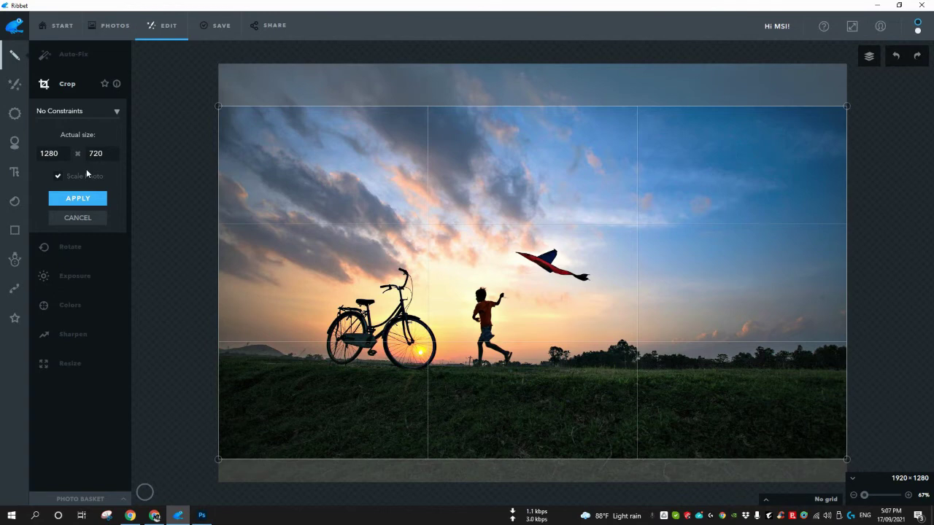
pyautogui.click(93, 198)
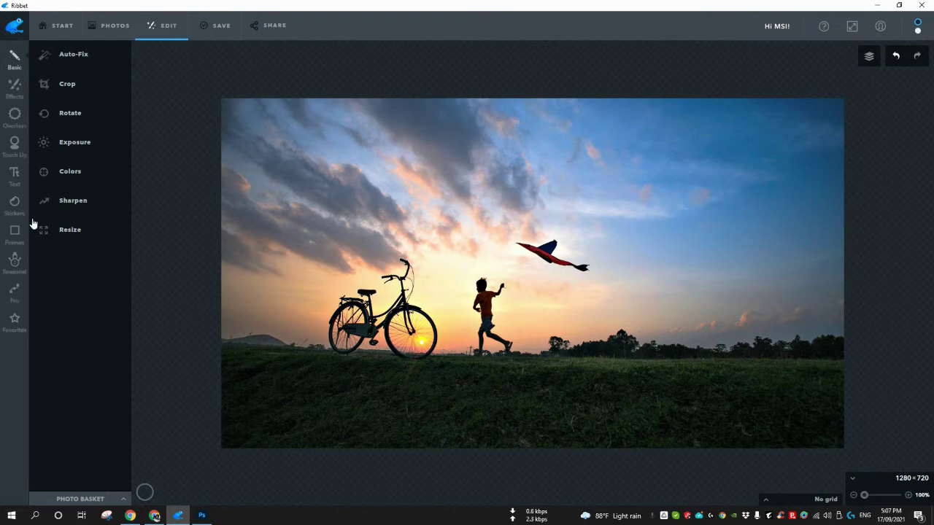
# Preview the Matte and Greek Islands effects on the kite photo
pyautogui.click(21, 91)
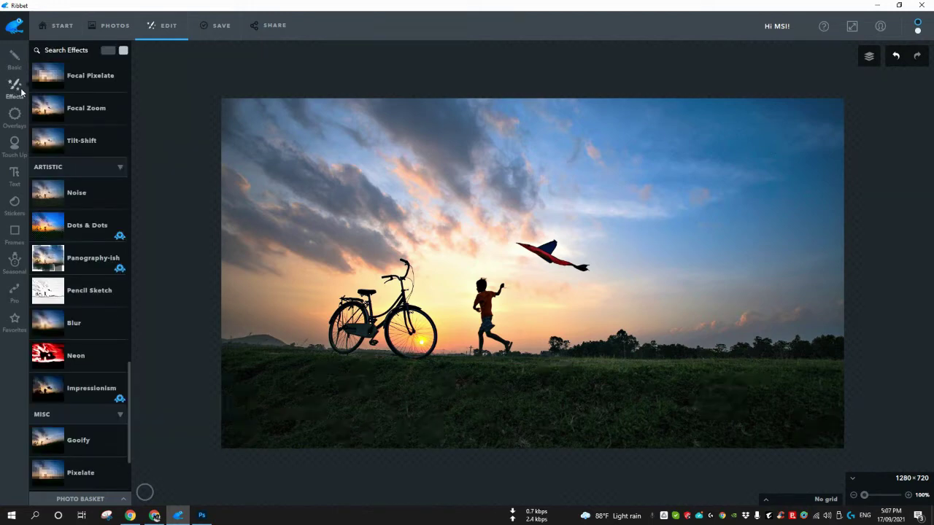
pyautogui.scroll(3, 73, 193)
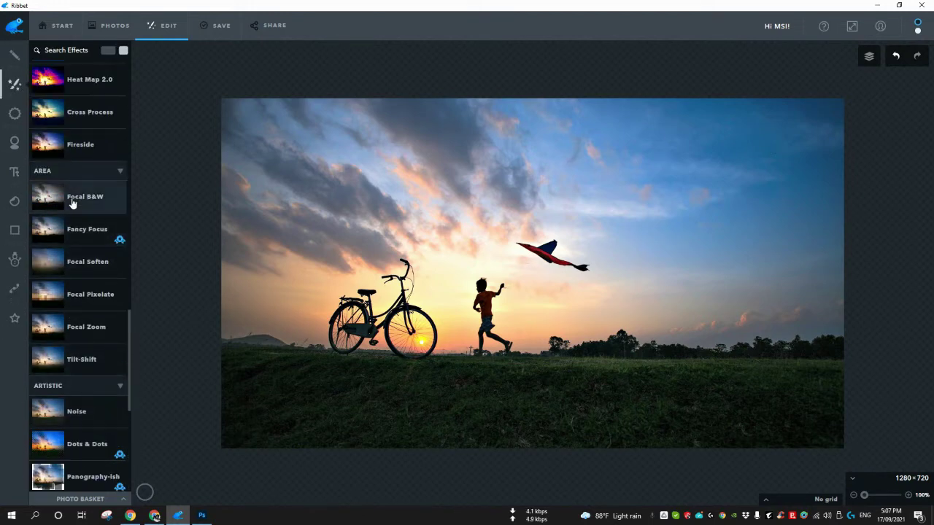
pyautogui.scroll(8, 71, 204)
pyautogui.scroll(9, 71, 203)
pyautogui.click(53, 165)
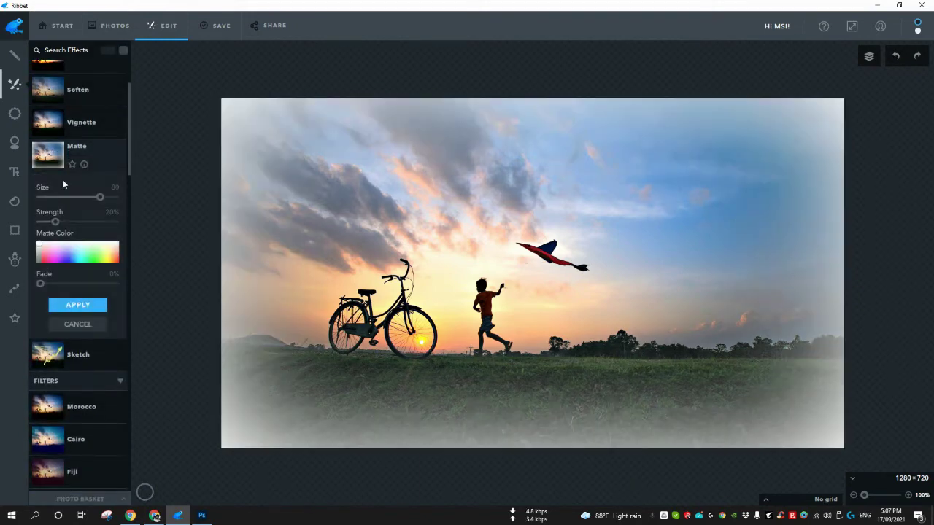
pyautogui.scroll(-4, 51, 277)
pyautogui.click(50, 278)
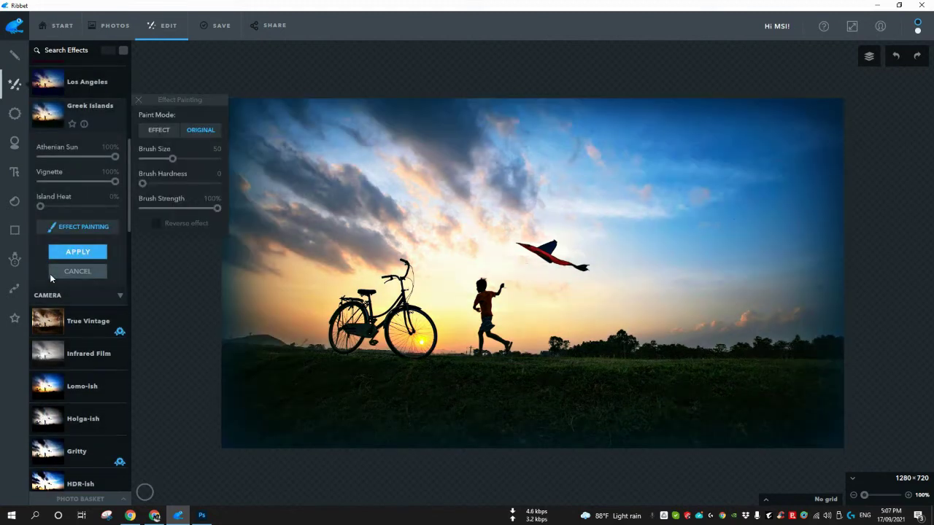
# Preview the Gritty effect, then cancel it to leave the photo unchanged
pyautogui.scroll(-3, 49, 274)
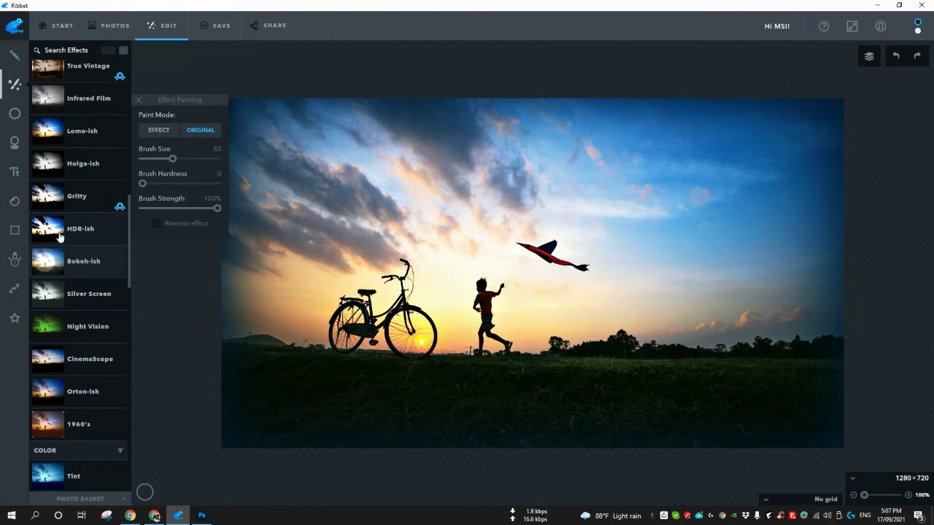
pyautogui.click(56, 194)
pyautogui.scroll(2, 86, 346)
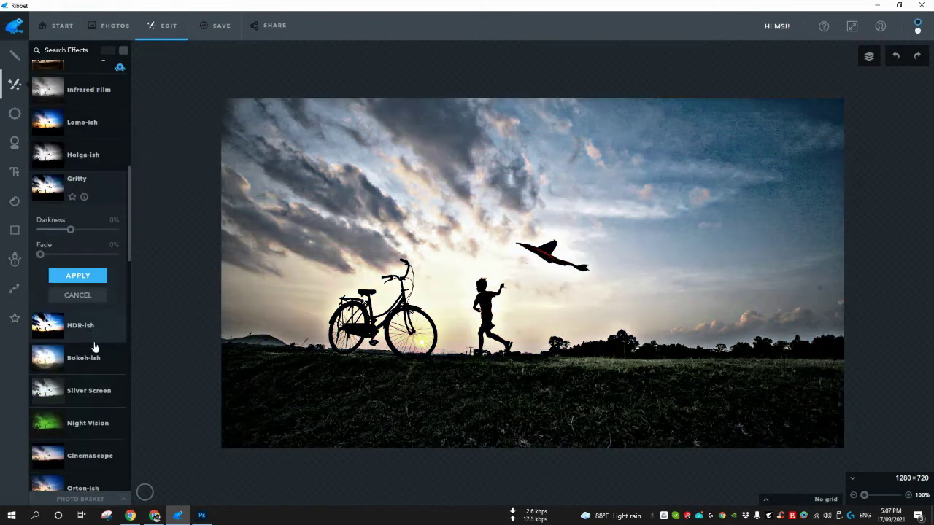
pyautogui.click(84, 292)
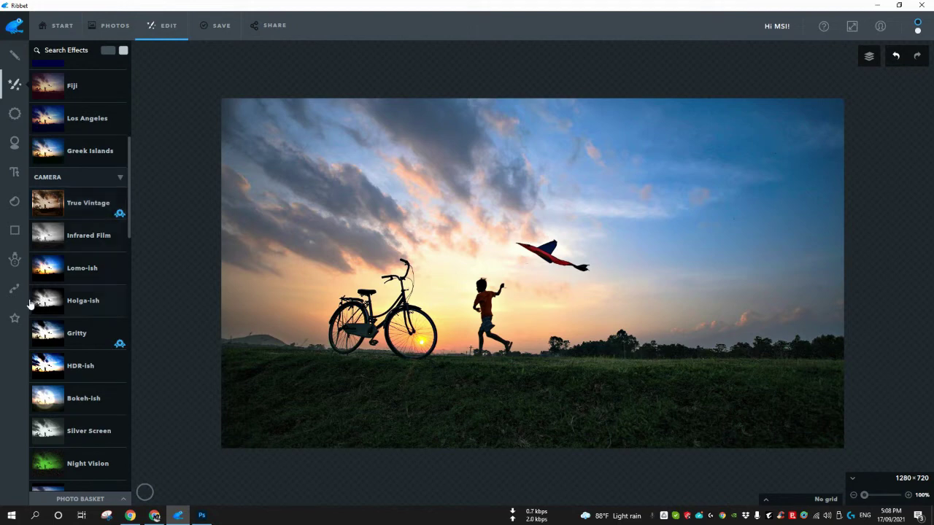
pyautogui.scroll(-5, 108, 215)
pyautogui.scroll(-3, 119, 363)
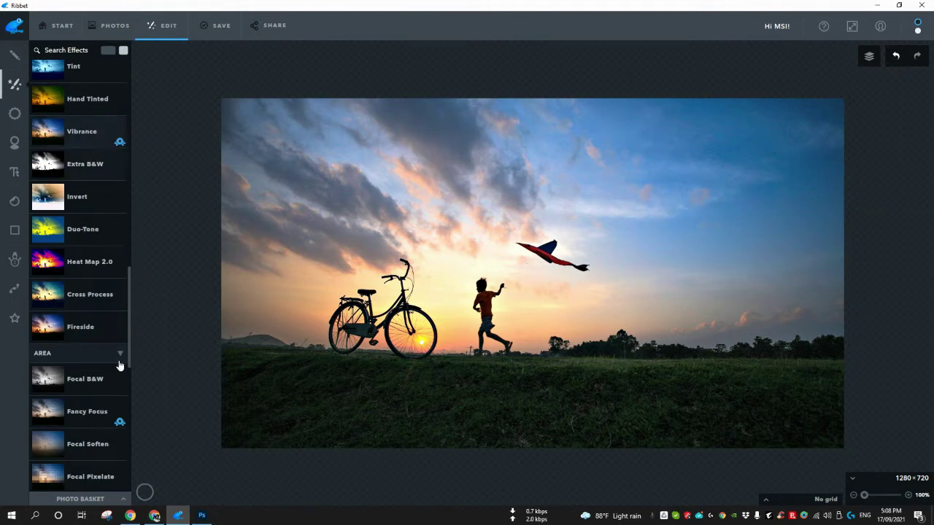
pyautogui.scroll(3, 80, 277)
pyautogui.scroll(2, 79, 274)
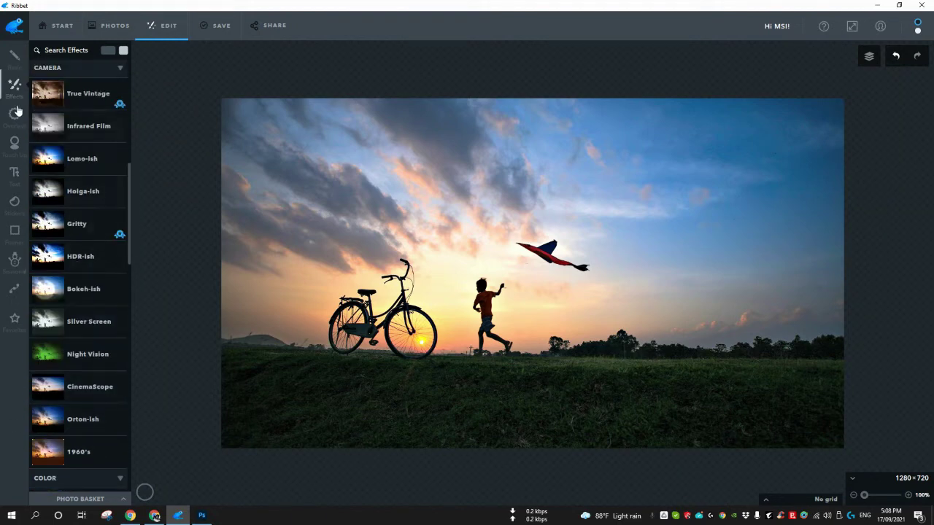
pyautogui.click(13, 123)
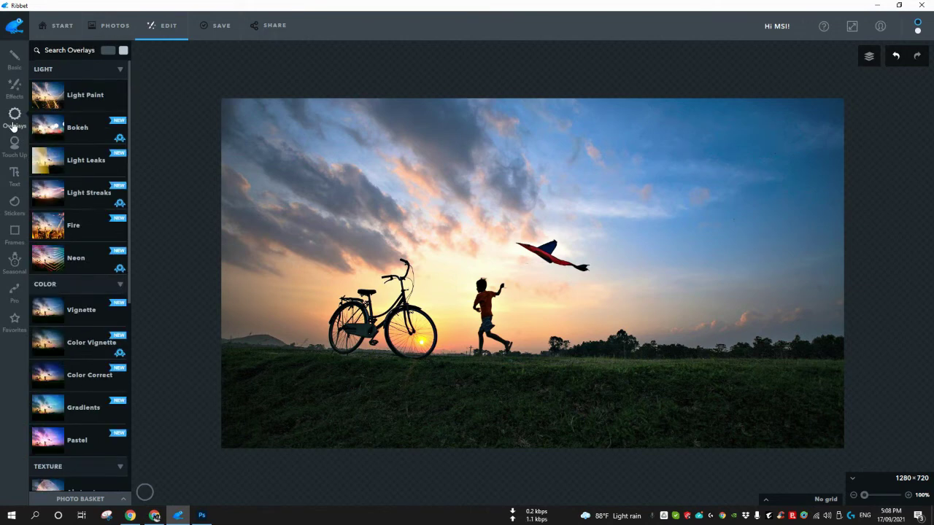
pyautogui.scroll(-3, 69, 295)
pyautogui.scroll(3, 69, 301)
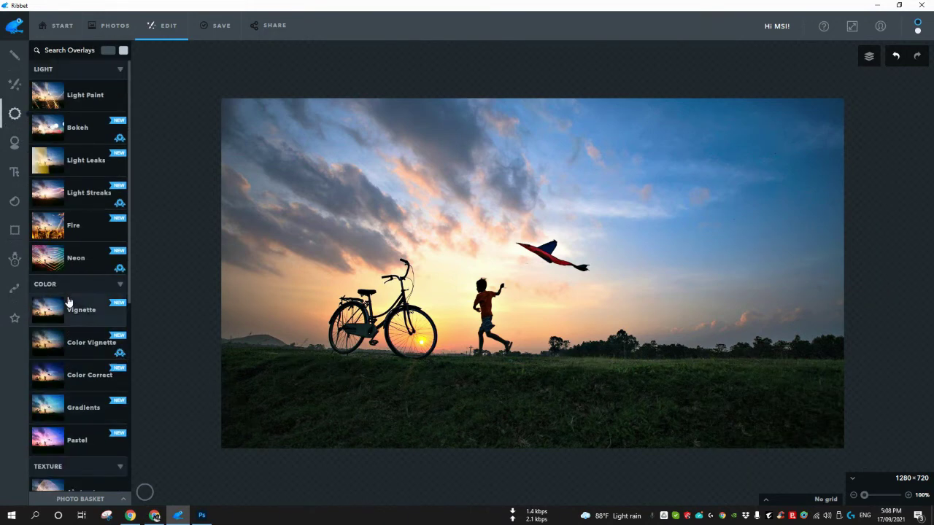
pyautogui.scroll(-2, 68, 302)
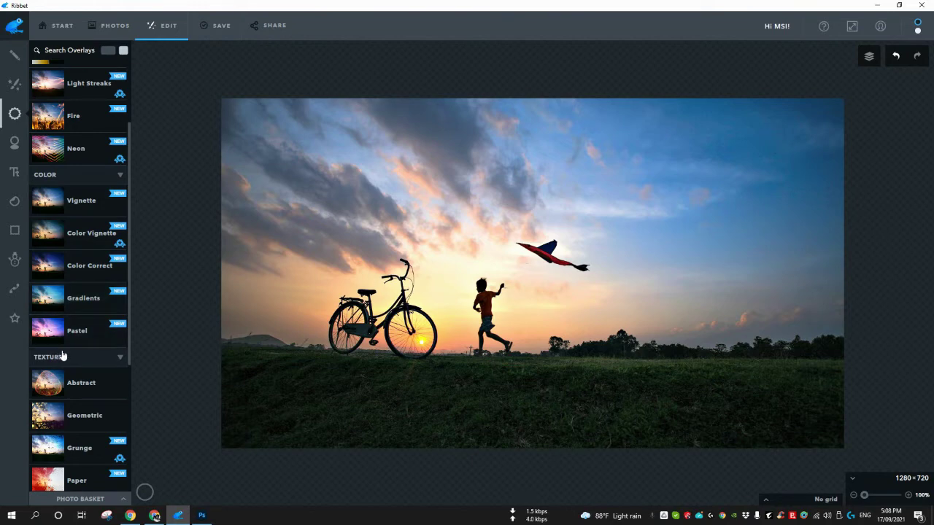
pyautogui.click(48, 383)
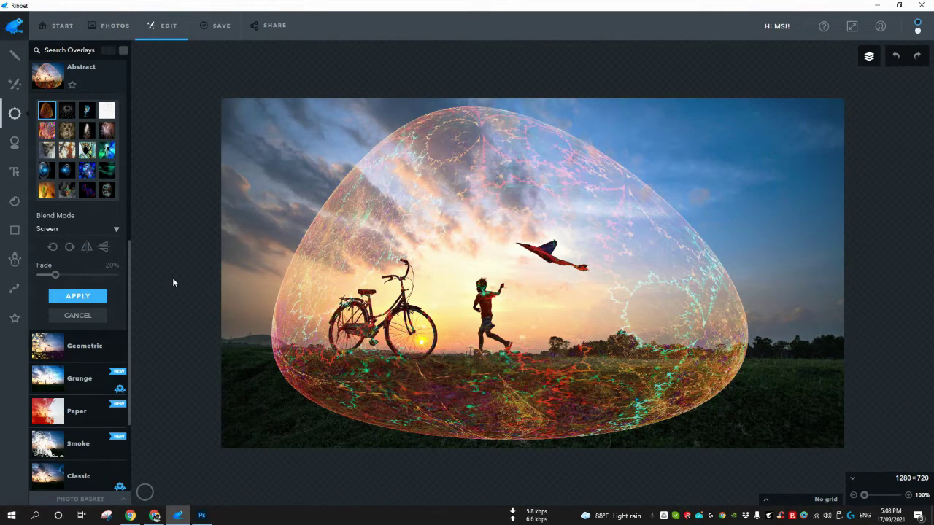
pyautogui.click(77, 316)
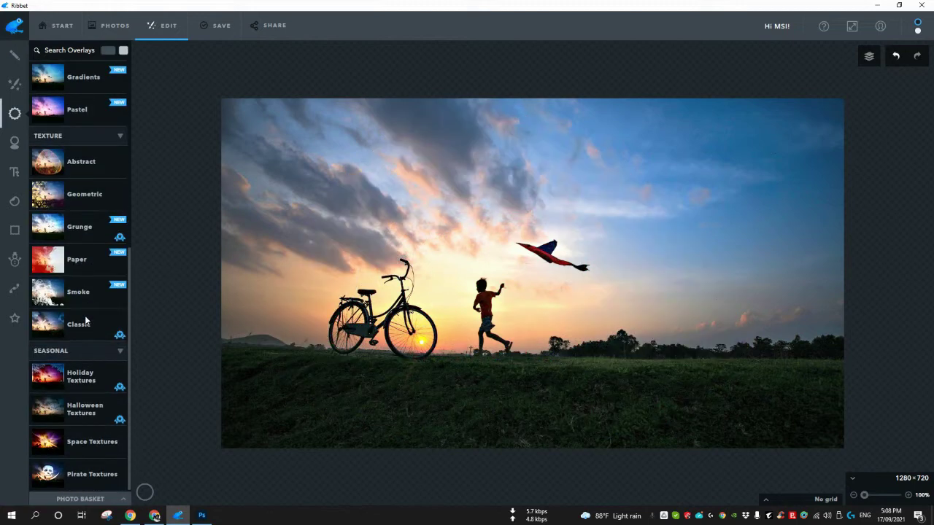
# Open the Text tools and try the Mosk Normal, Qanelas Soft ExtraBold and La Unica fonts
pyautogui.click(13, 155)
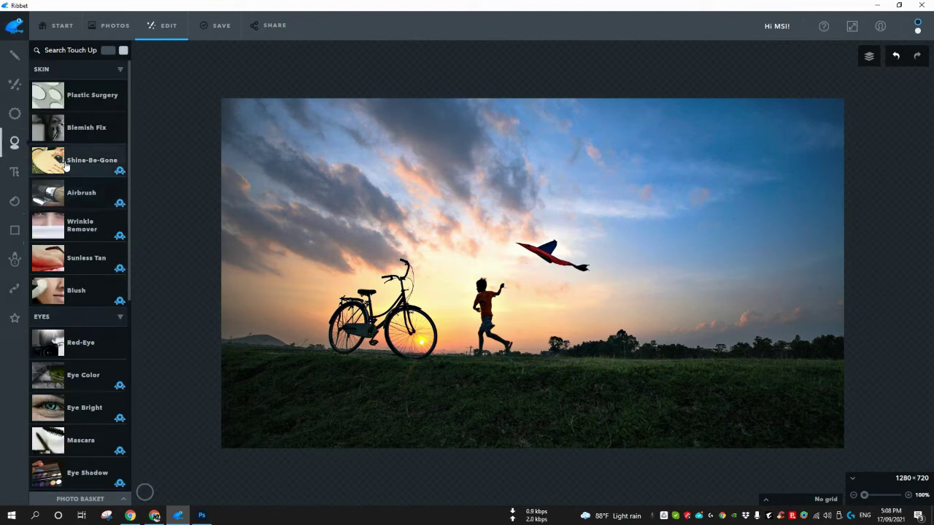
pyautogui.click(16, 180)
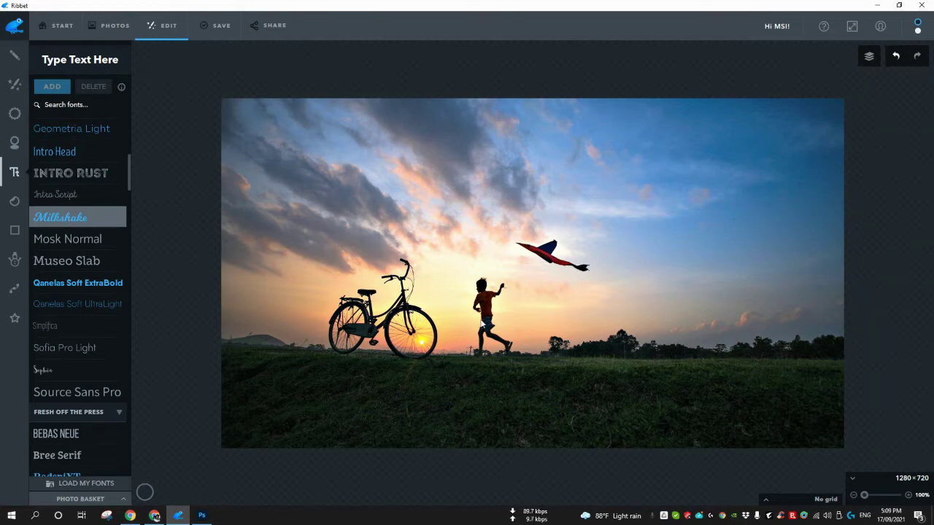
pyautogui.click(64, 240)
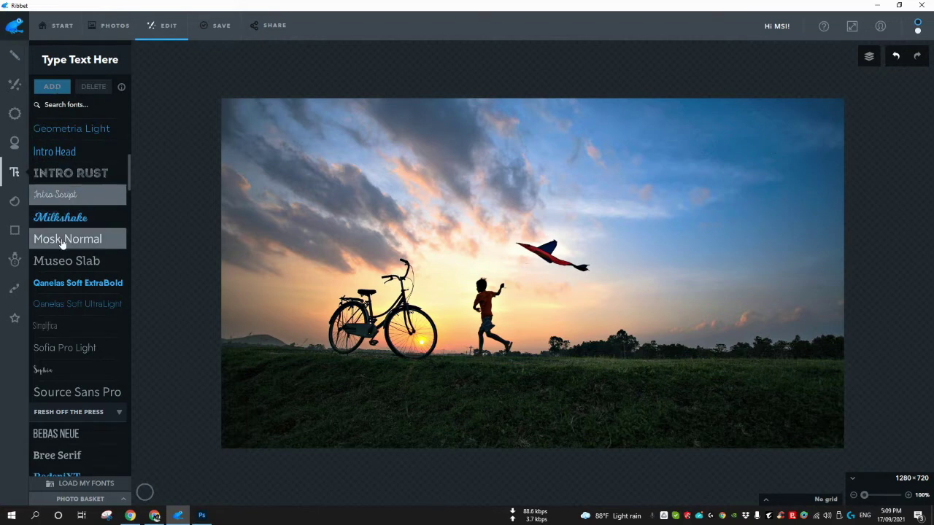
pyautogui.click(67, 286)
pyautogui.scroll(-5, 67, 286)
pyautogui.click(52, 290)
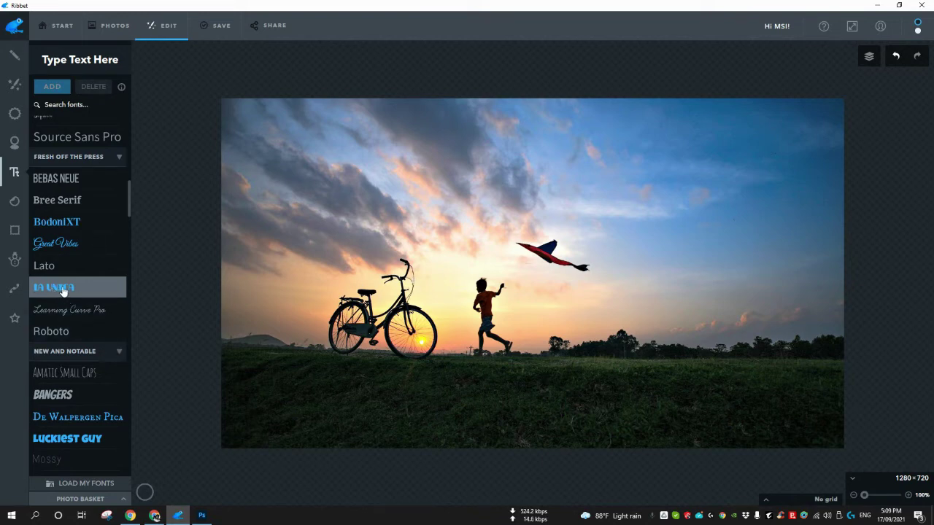
pyautogui.click(766, 500)
pyautogui.click(766, 421)
pyautogui.click(767, 500)
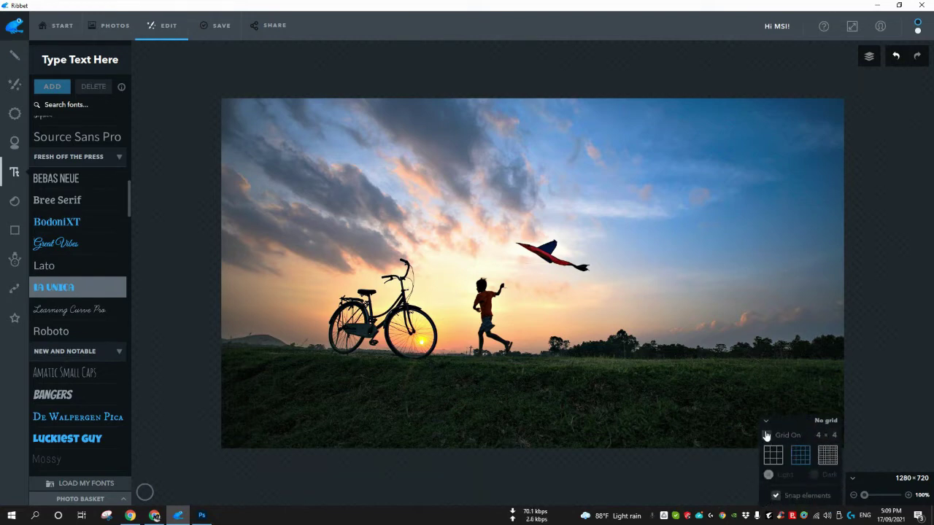
pyautogui.click(799, 455)
pyautogui.click(773, 455)
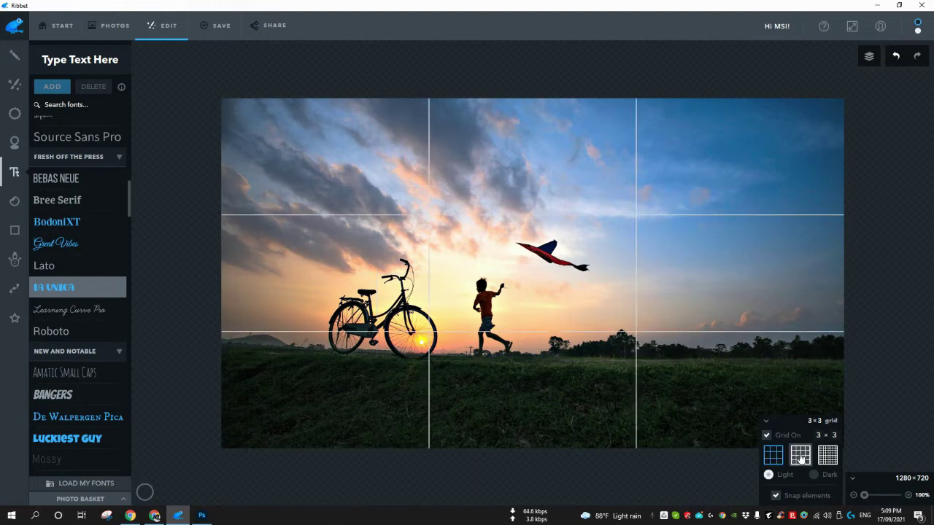
pyautogui.click(801, 457)
pyautogui.click(827, 455)
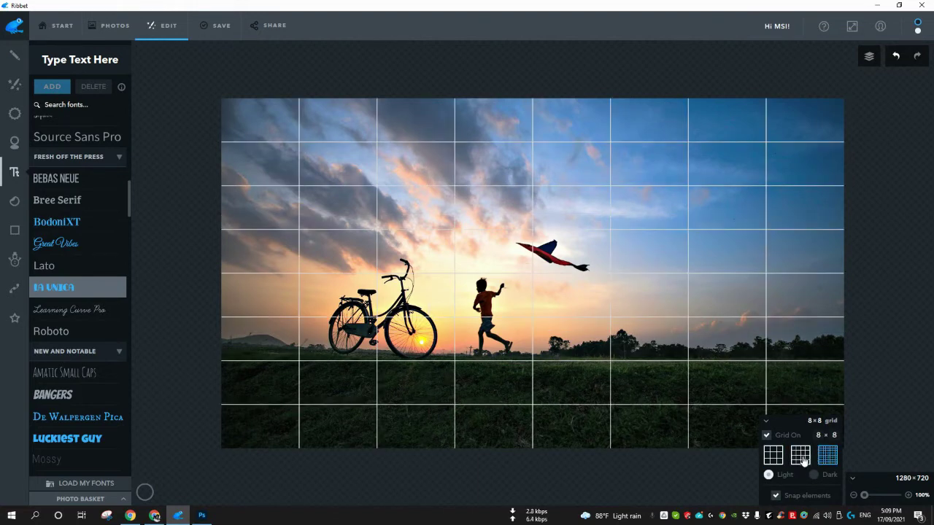
pyautogui.click(801, 457)
pyautogui.click(774, 455)
pyautogui.click(800, 458)
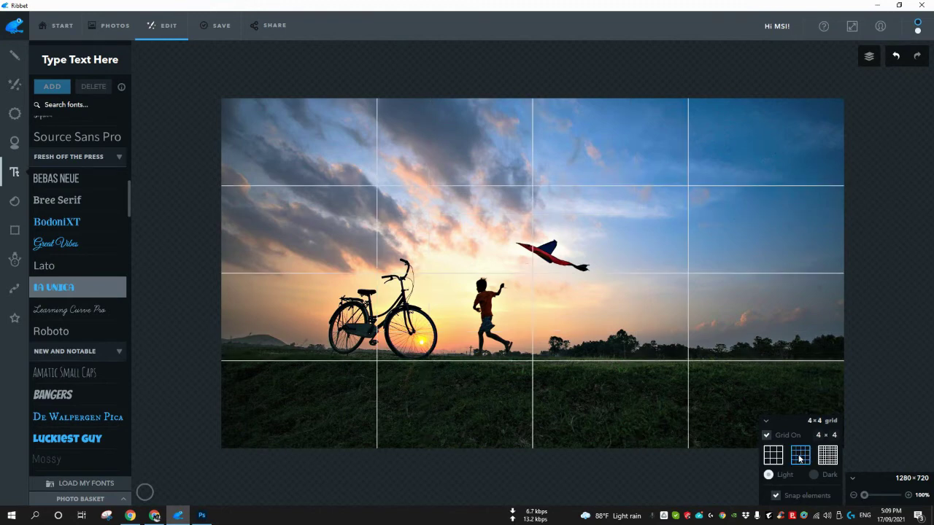
pyautogui.click(827, 455)
pyautogui.click(766, 434)
pyautogui.click(765, 421)
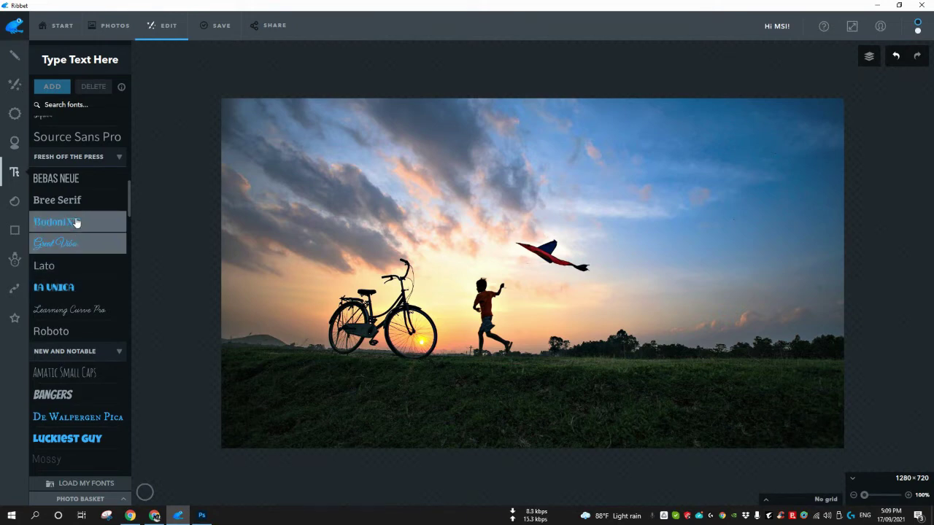
# Add the Social Media Facebook sticker and move it over the sky above the bicycle
pyautogui.scroll(-5, 75, 223)
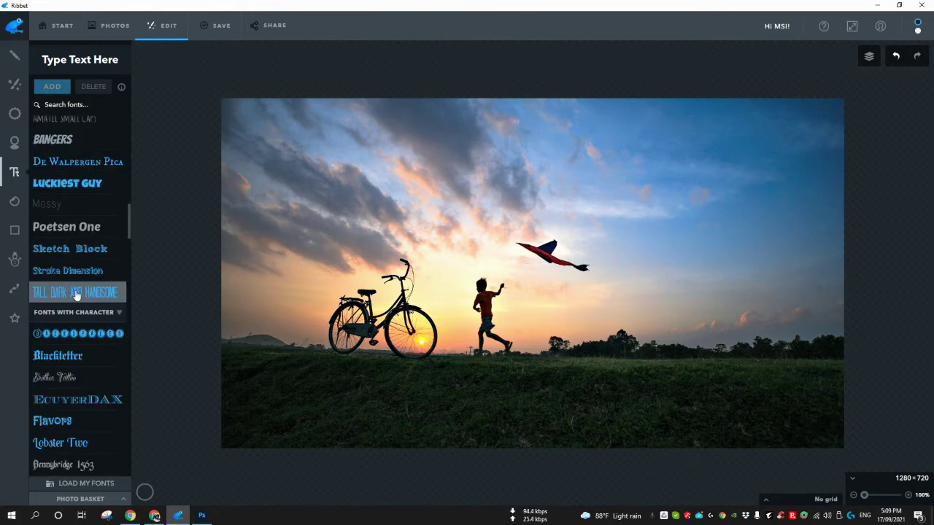
pyautogui.scroll(10, 75, 294)
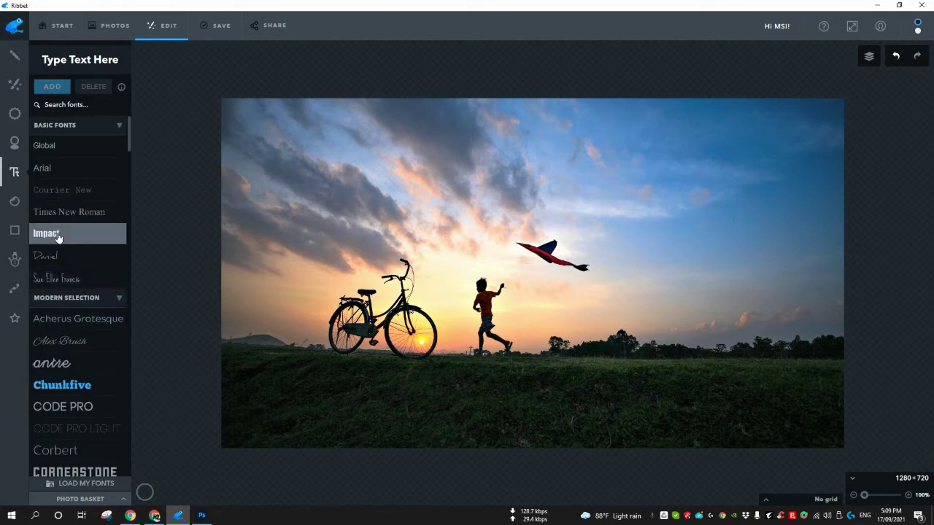
pyautogui.click(15, 202)
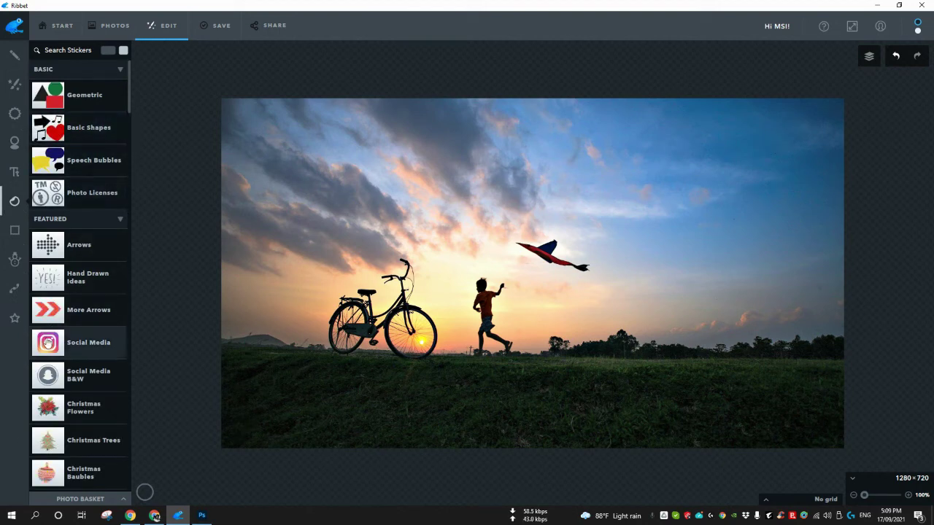
pyautogui.click(48, 337)
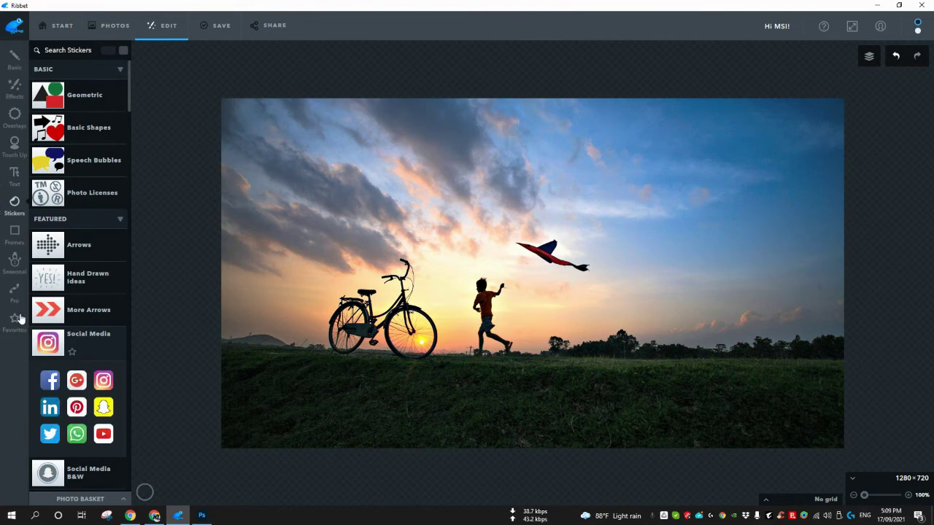
pyautogui.click(55, 385)
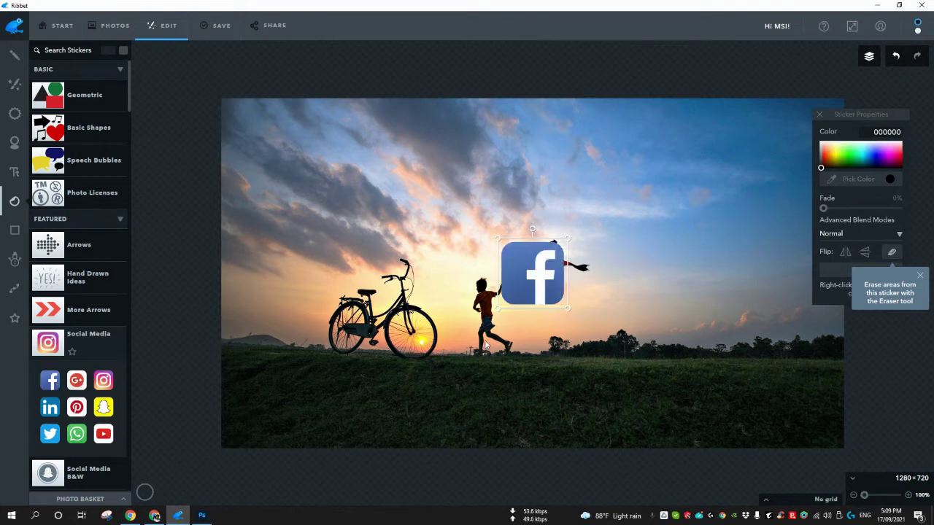
pyautogui.moveTo(529, 268); pyautogui.dragTo(469, 261)
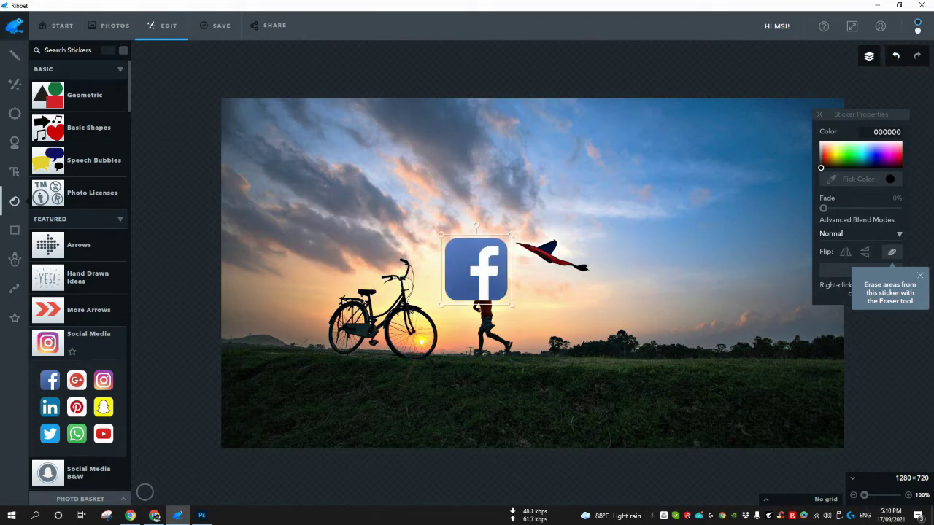
# Undo four times to remove the Facebook sticker from the photo
pyautogui.click(895, 56)
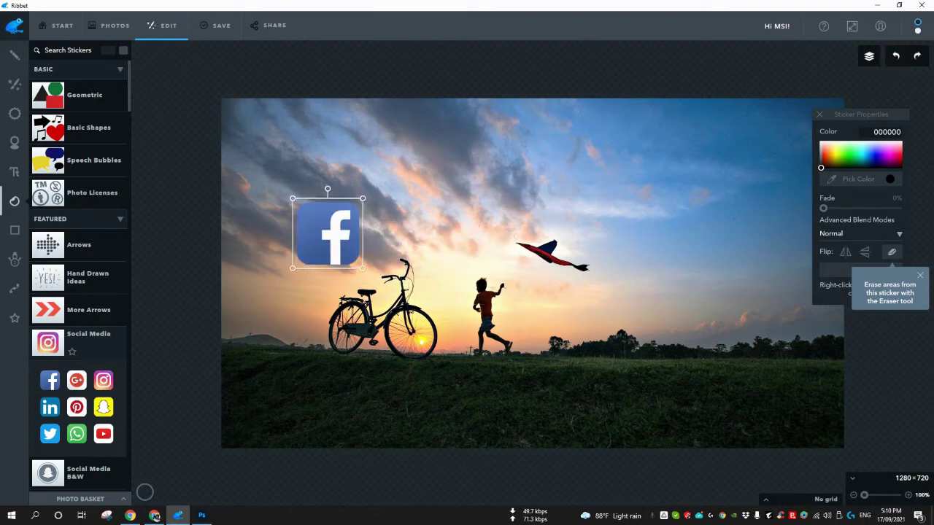
pyautogui.click(898, 57)
pyautogui.click(900, 57)
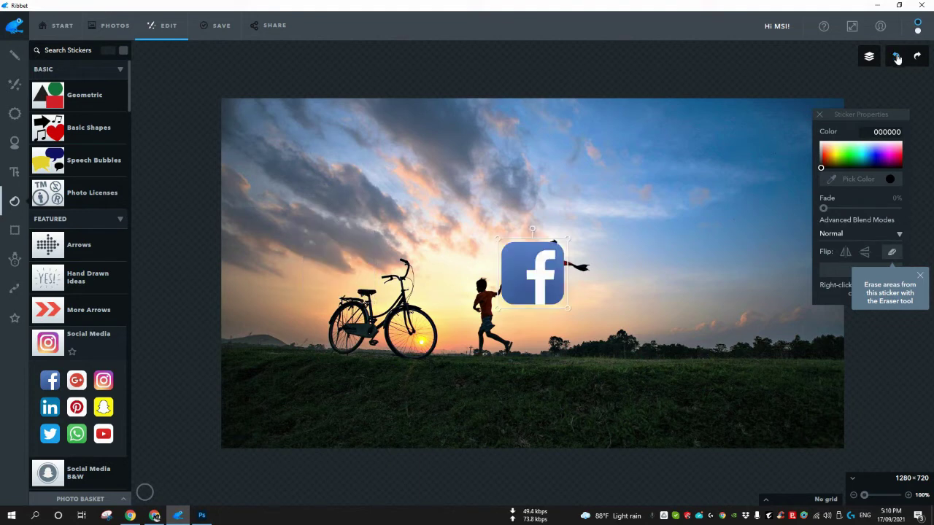
pyautogui.click(898, 56)
pyautogui.scroll(-1, 102, 365)
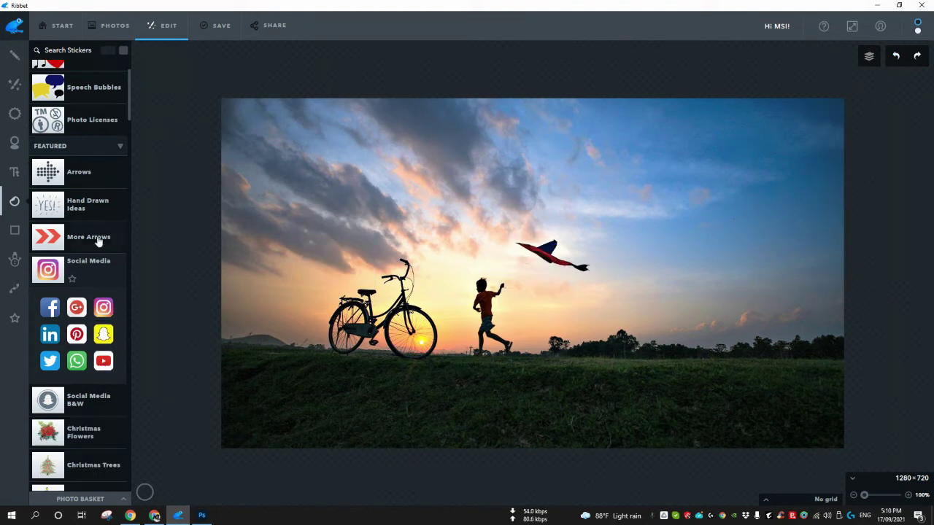
pyautogui.click(95, 207)
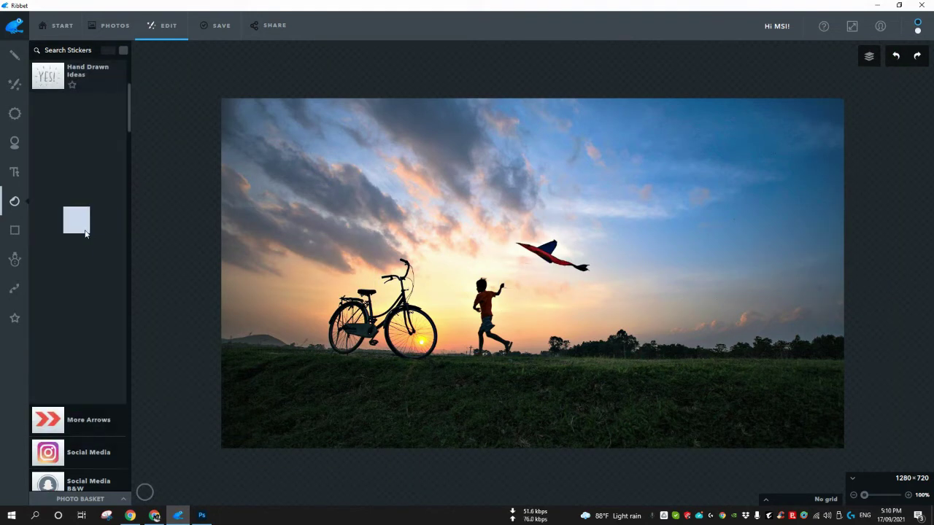
pyautogui.click(103, 219)
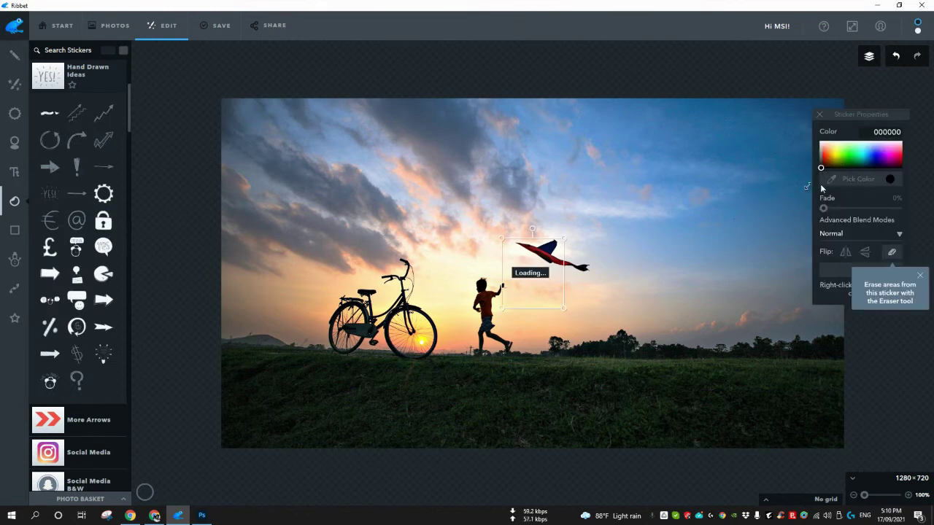
pyautogui.scroll(3, 72, 153)
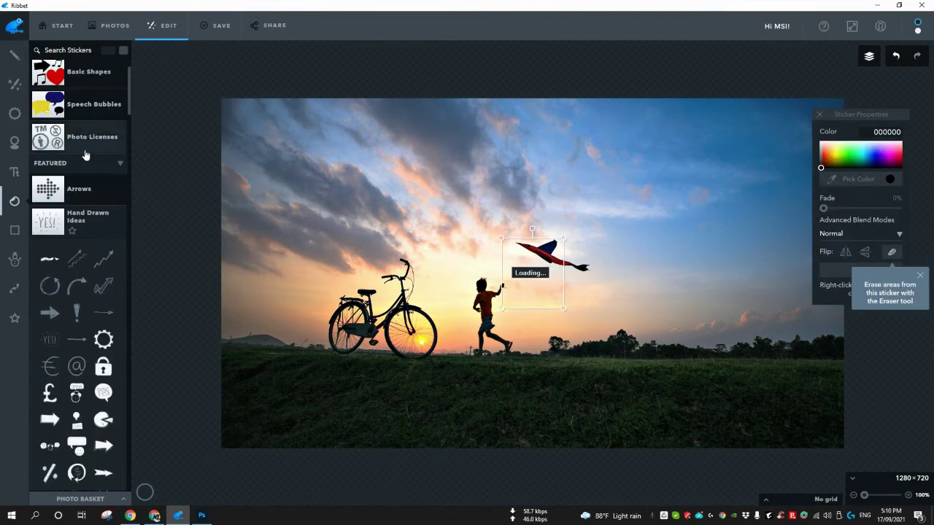
pyautogui.click(109, 216)
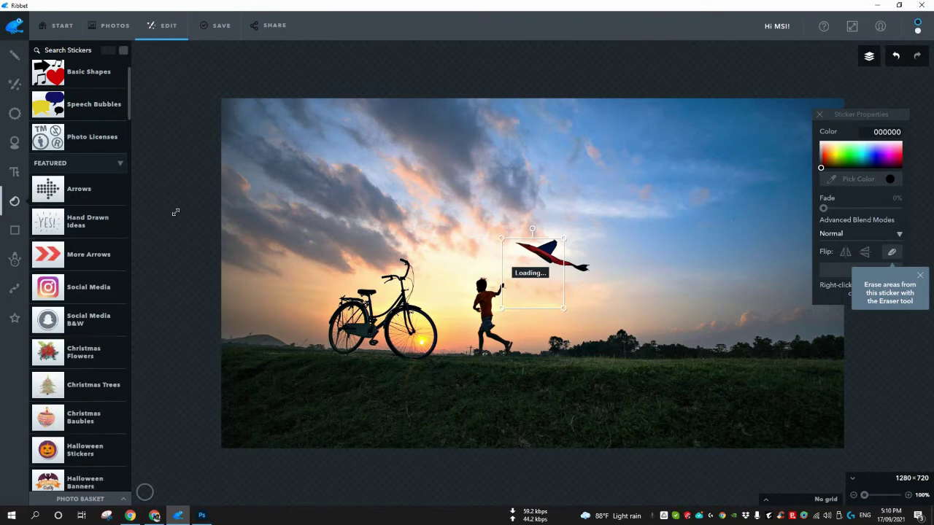
pyautogui.click(832, 148)
pyautogui.moveTo(539, 272); pyautogui.dragTo(678, 315)
pyautogui.moveTo(843, 154); pyautogui.dragTo(817, 158)
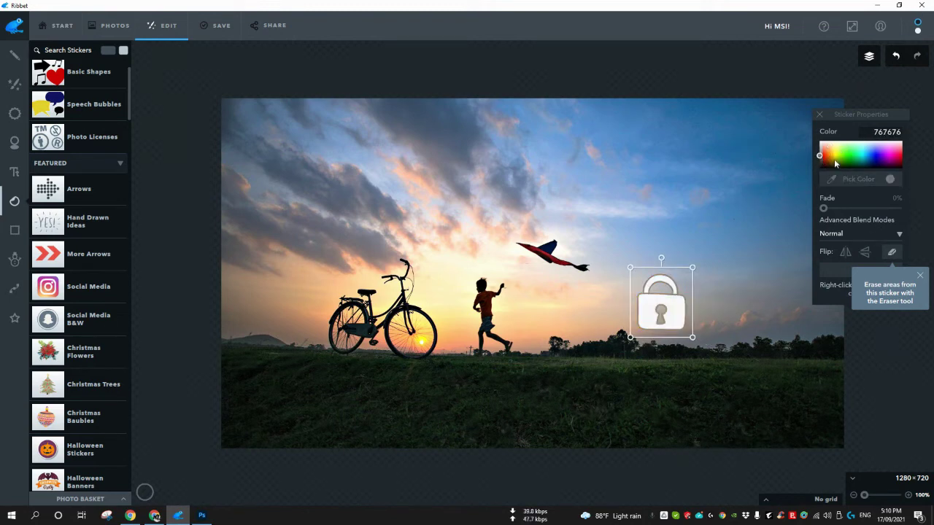
pyautogui.moveTo(820, 156); pyautogui.dragTo(820, 168)
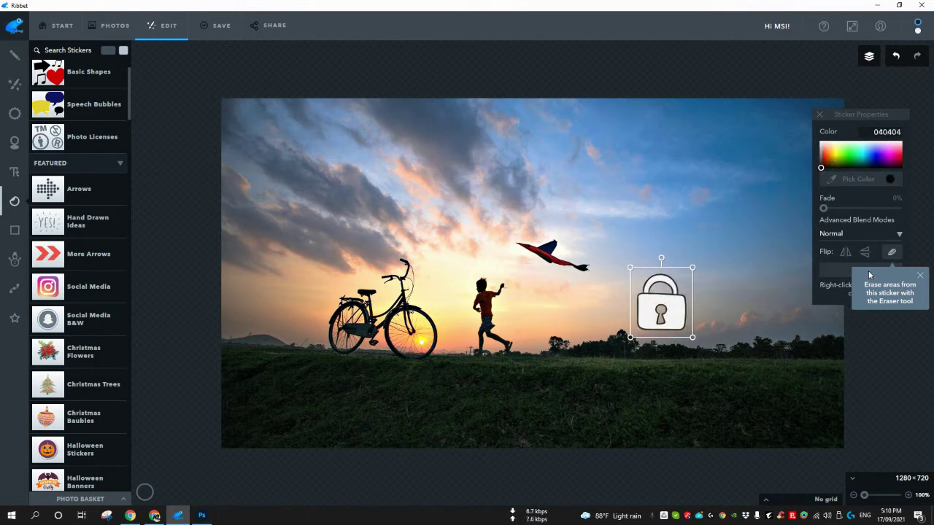
pyautogui.click(921, 278)
pyautogui.click(862, 157)
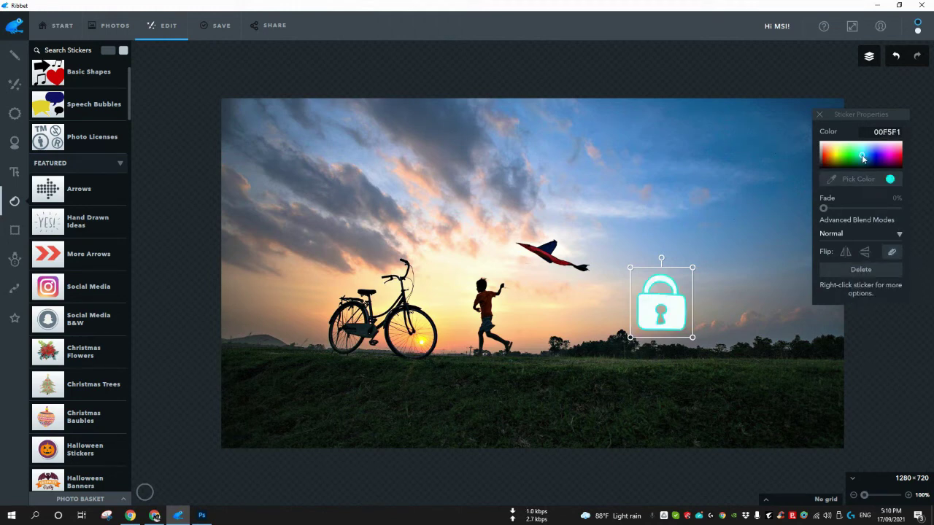
pyautogui.moveTo(863, 159)
pyautogui.mouseDown()
pyautogui.moveTo(884, 164)
pyautogui.moveTo(808, 161)
pyautogui.moveTo(801, 135)
pyautogui.moveTo(786, 182)
pyautogui.mouseUp()
pyautogui.moveTo(665, 312); pyautogui.dragTo(560, 313)
pyautogui.press('Delete')
pyautogui.scroll(-10, 68, 317)
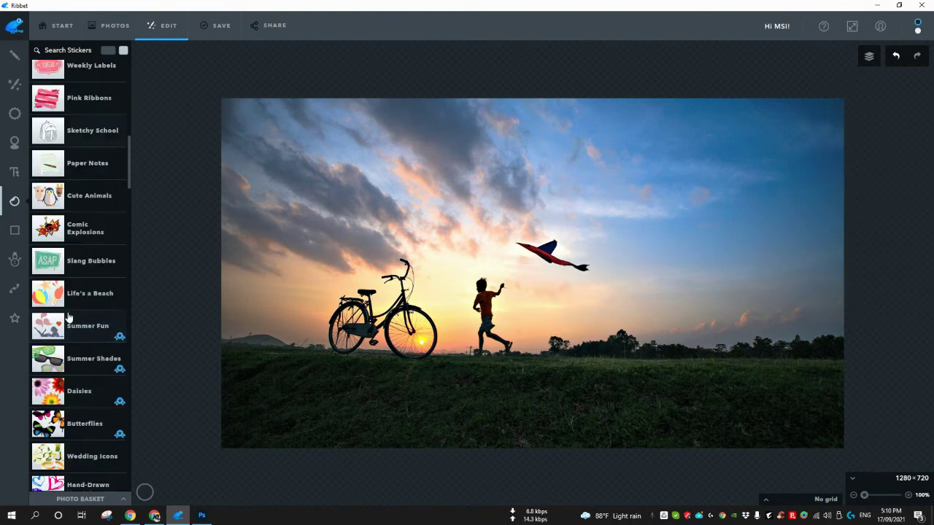
pyautogui.scroll(-15, 67, 318)
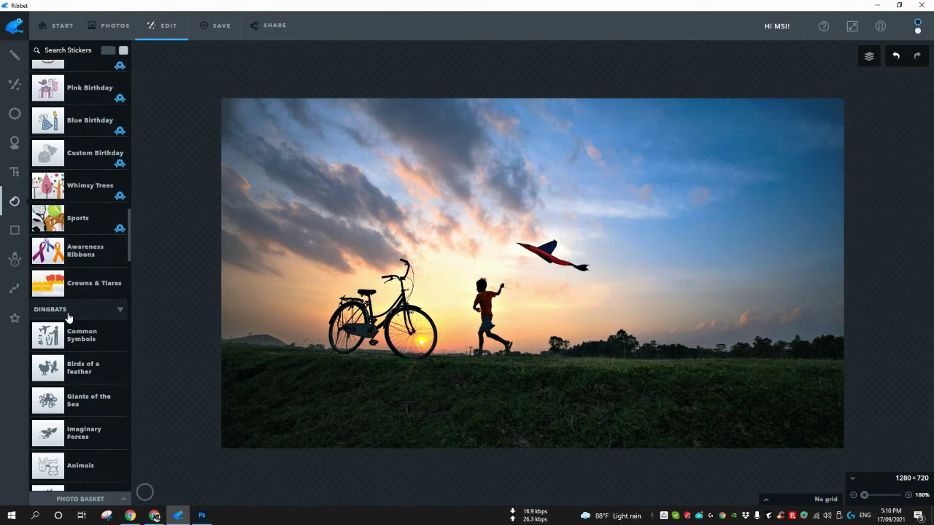
pyautogui.scroll(-15, 68, 318)
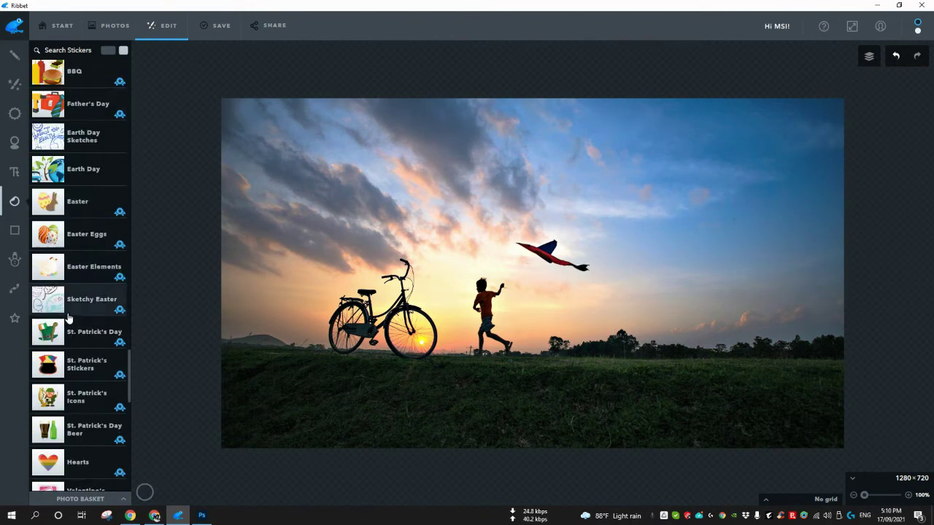
# Open the Frames collection and browse through the available frames
pyautogui.click(14, 229)
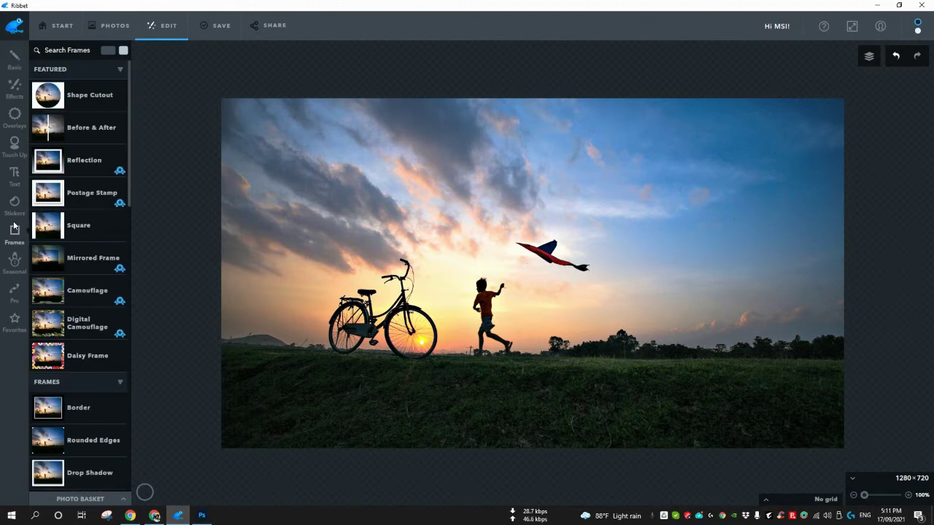
pyautogui.scroll(-5, 64, 325)
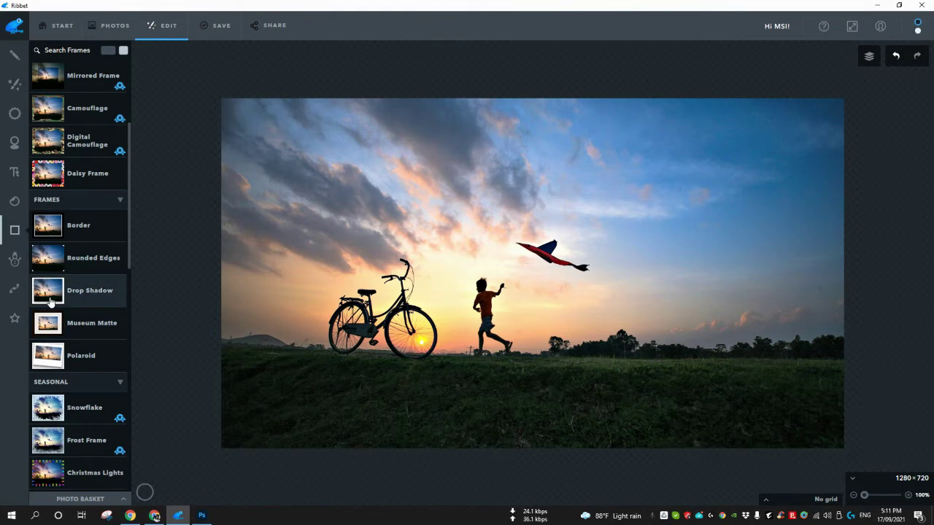
pyautogui.scroll(-7, 50, 301)
pyautogui.scroll(3, 50, 301)
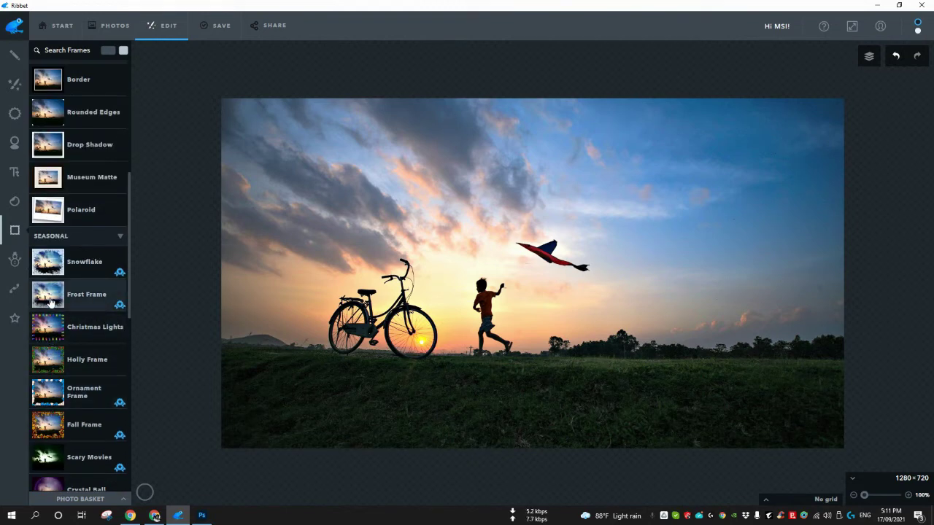
pyautogui.scroll(9, 50, 301)
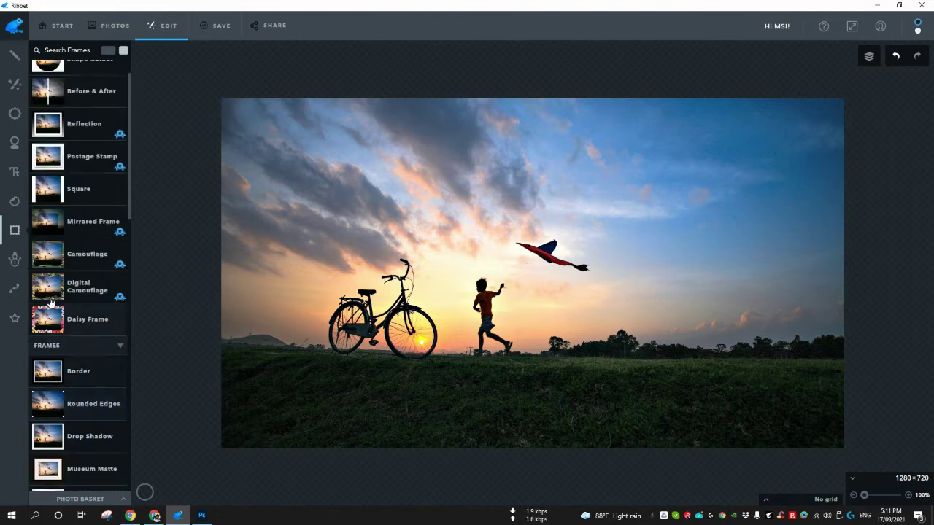
pyautogui.scroll(-11, 50, 300)
pyautogui.scroll(-5, 40, 319)
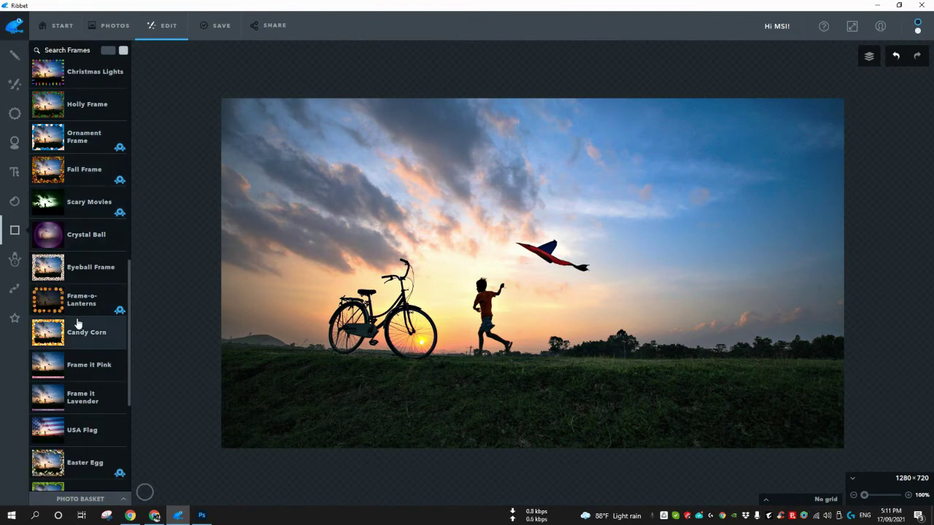
pyautogui.scroll(-7, 78, 324)
pyautogui.scroll(13, 78, 323)
pyautogui.scroll(-1, 68, 354)
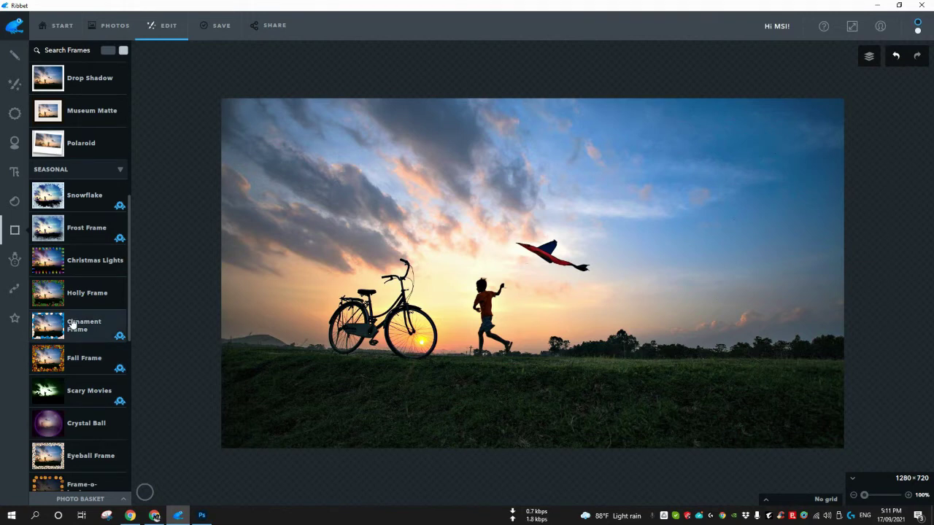
pyautogui.scroll(6, 72, 324)
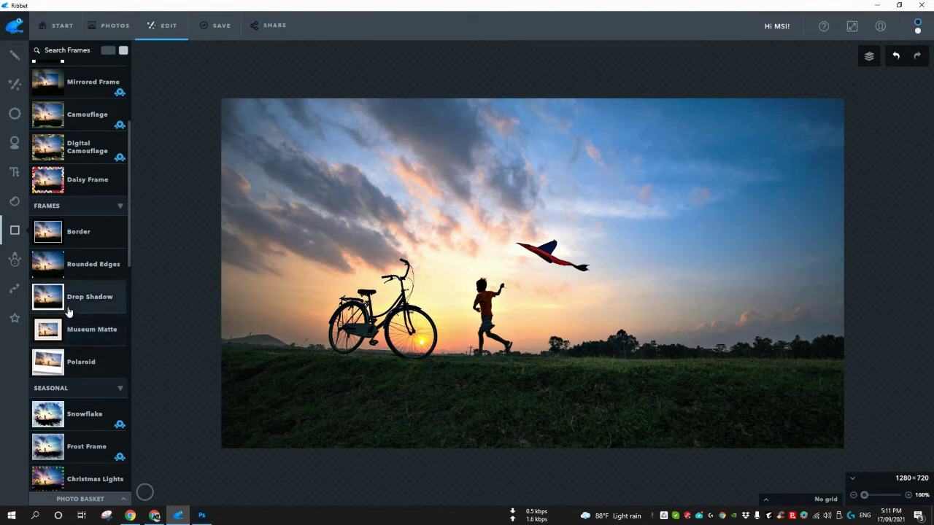
pyautogui.scroll(5, 72, 321)
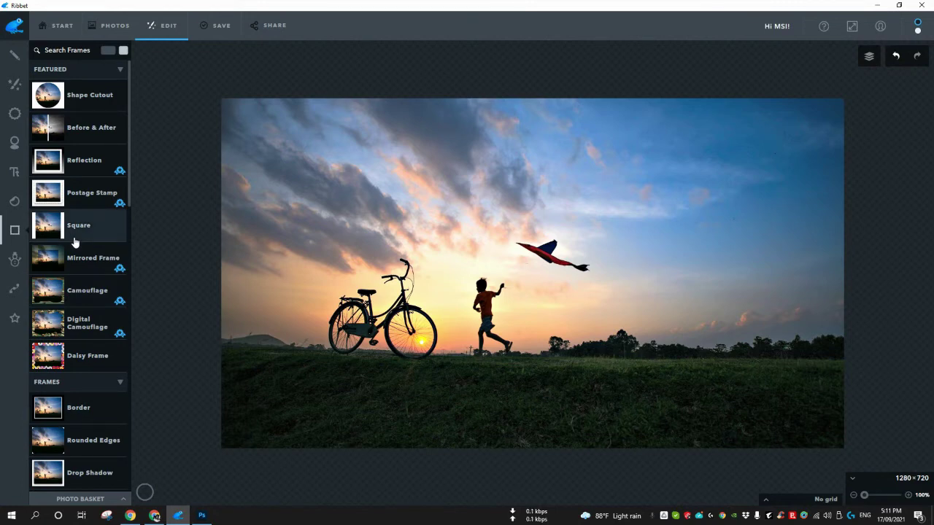
# Preview the Reflection and black-and-white Border frames, cancelling both
pyautogui.click(57, 166)
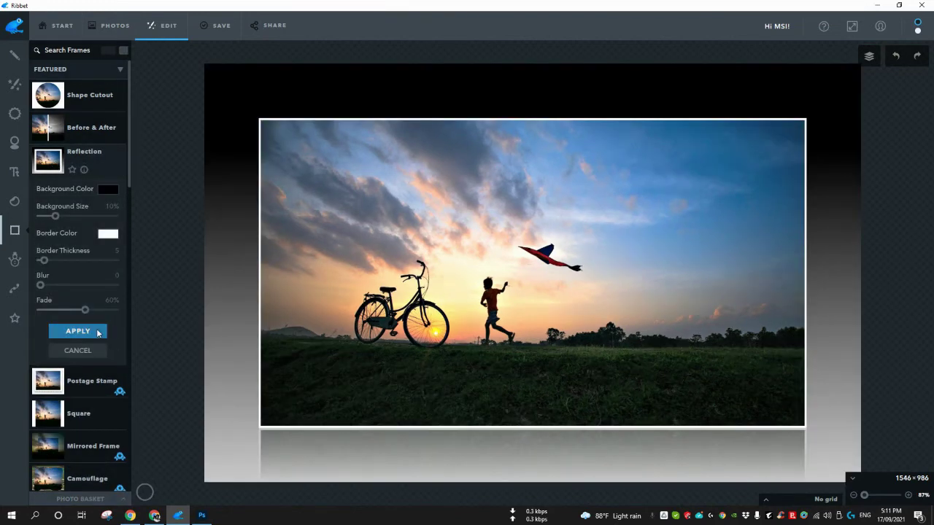
pyautogui.click(88, 353)
pyautogui.scroll(-2, 88, 353)
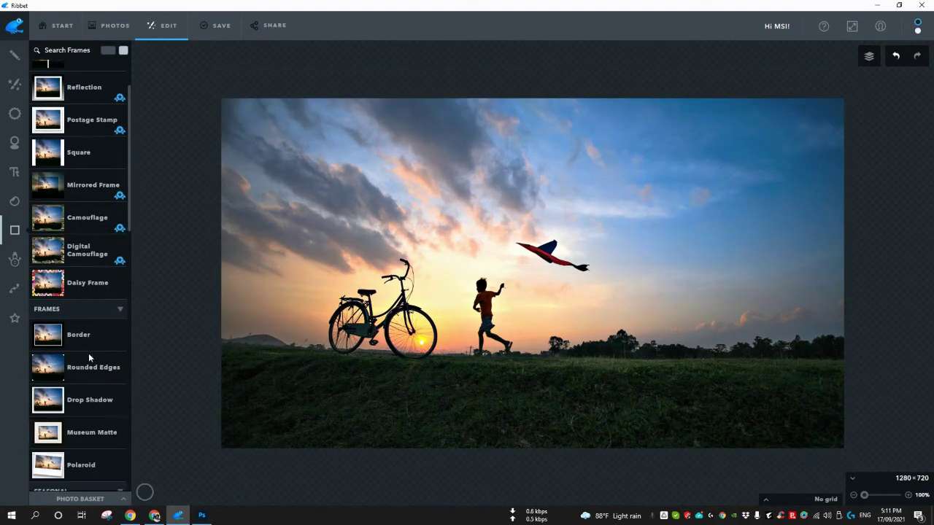
pyautogui.click(51, 332)
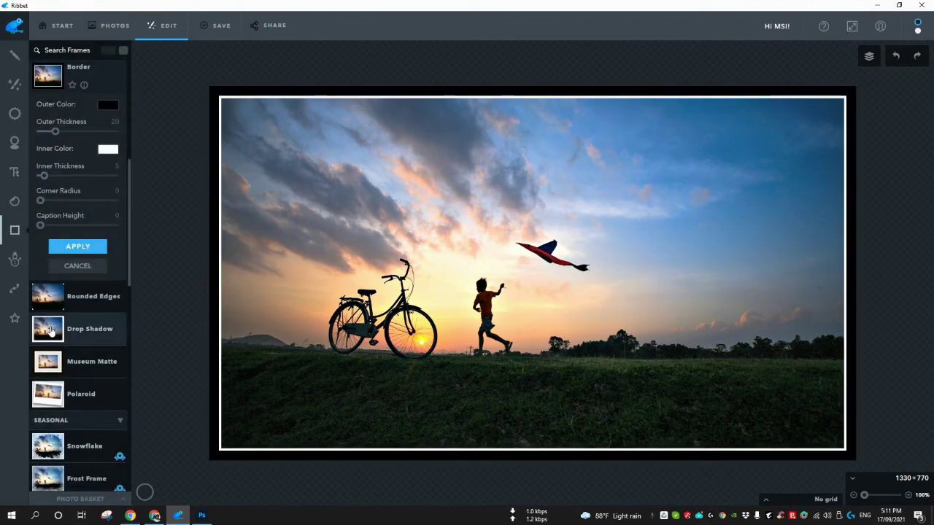
pyautogui.click(86, 267)
# Open the Pro tools and review the Pro Adjust exposure settings without applying them
pyautogui.click(15, 261)
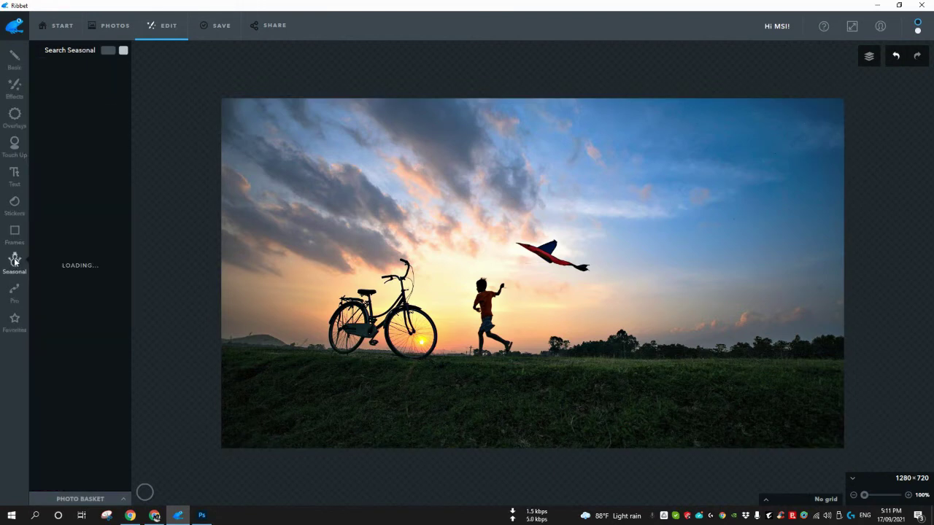
pyautogui.click(14, 291)
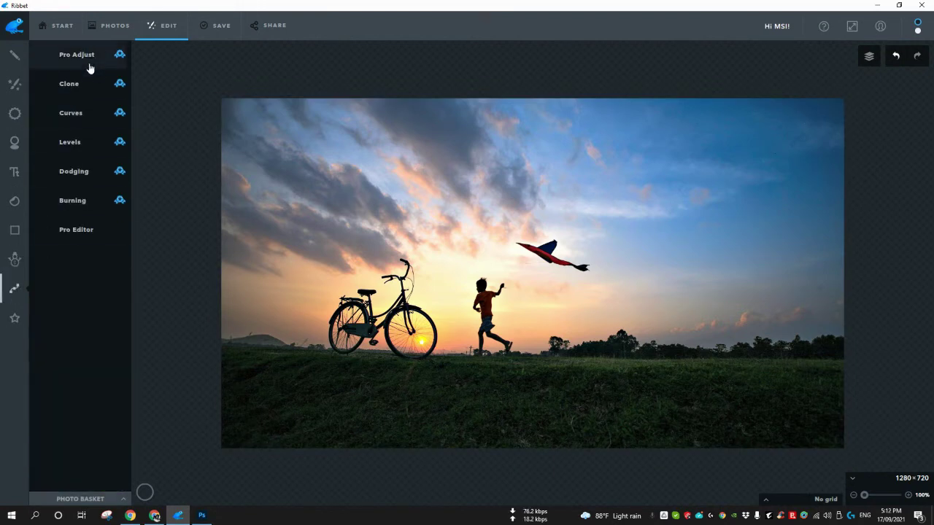
pyautogui.click(76, 56)
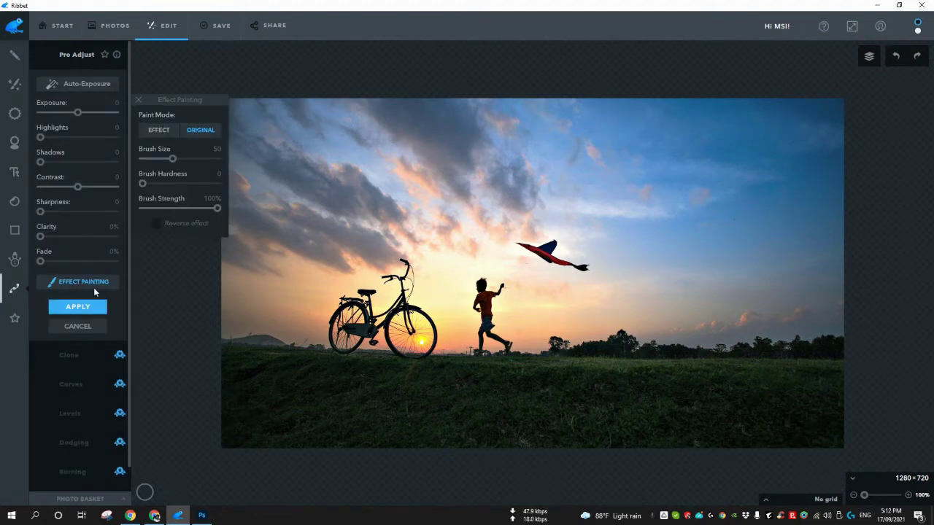
pyautogui.click(88, 331)
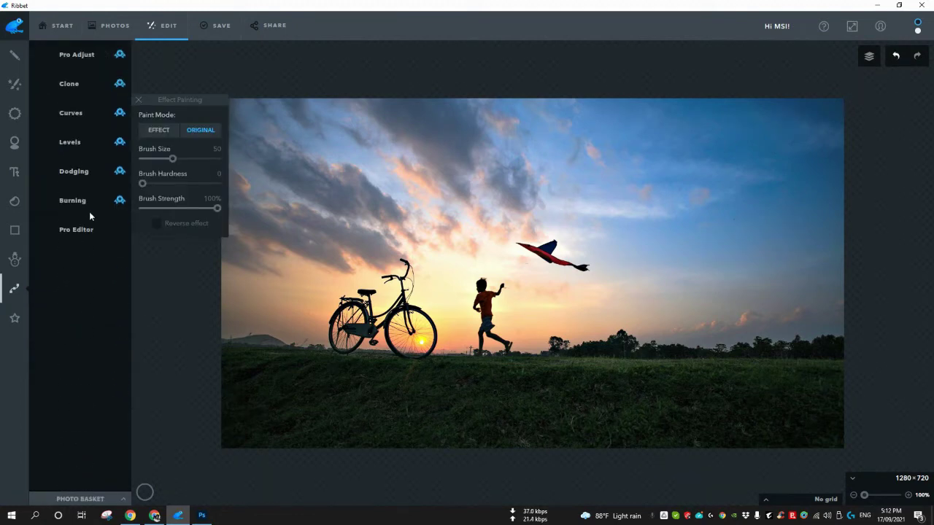
# Cancel out of Clone unchanged, then send the kite photo to the Ribbet Fly pro editor
pyautogui.click(80, 95)
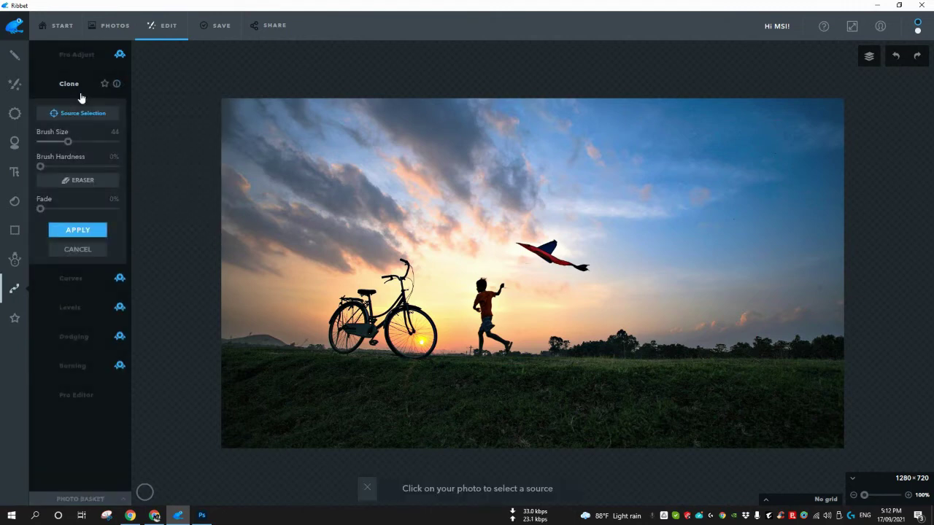
pyautogui.click(79, 247)
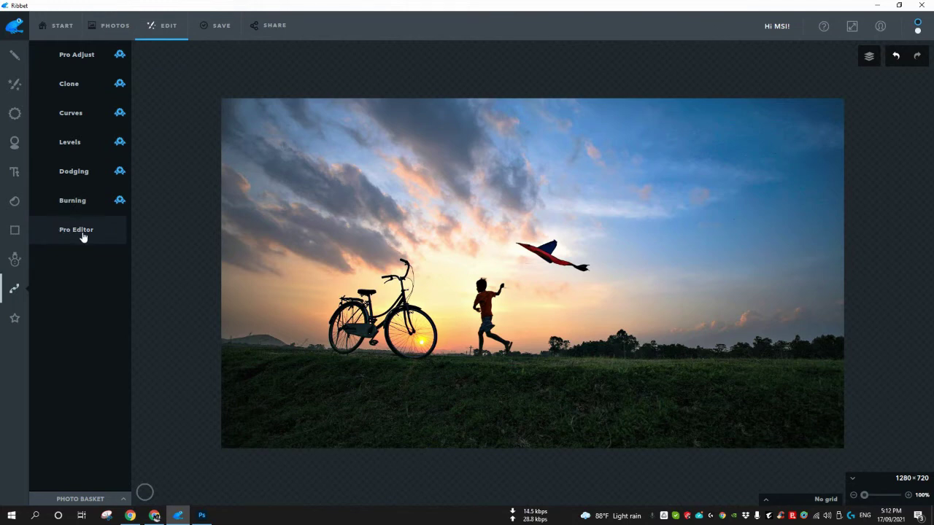
pyautogui.click(82, 231)
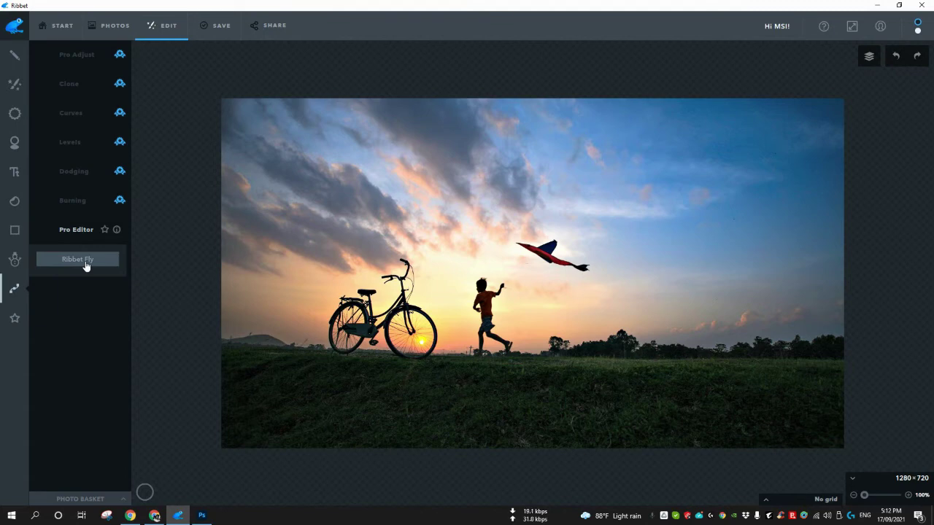
pyautogui.click(85, 262)
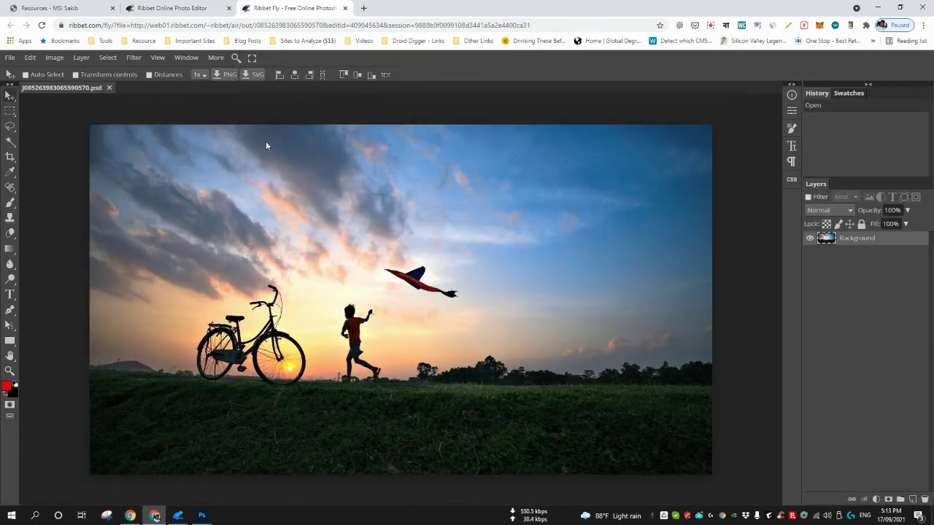
# Go full screen and try the Eyedropper, Lasso, Spot Healing, Gradient and Blur tools without editing
pyautogui.press('F11')
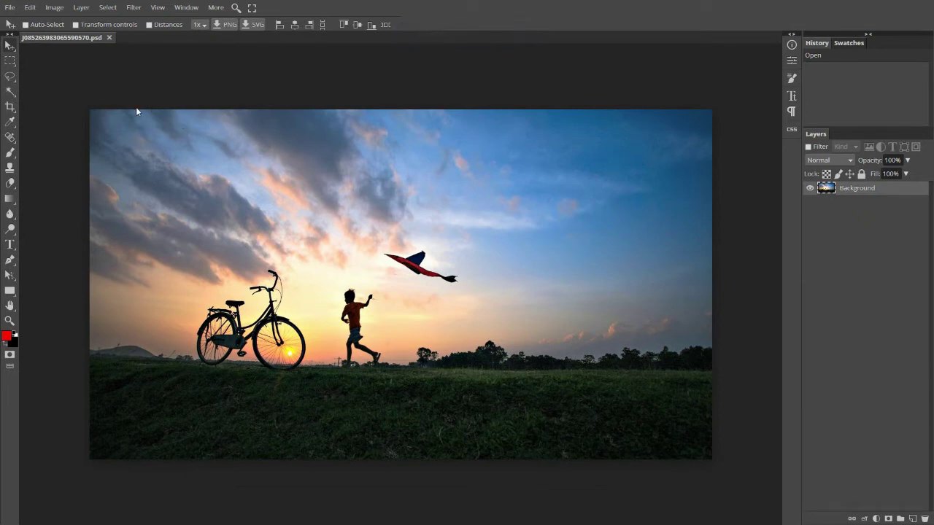
pyautogui.click(11, 125)
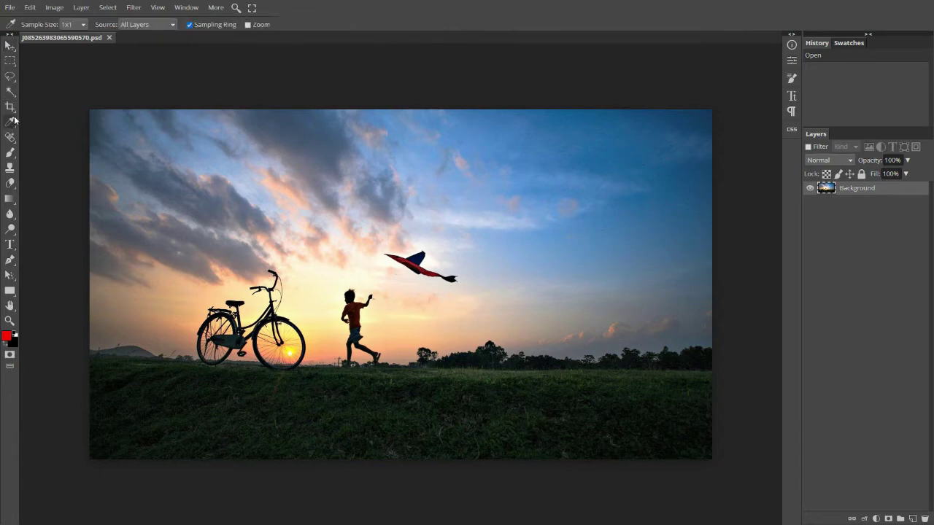
pyautogui.click(11, 81)
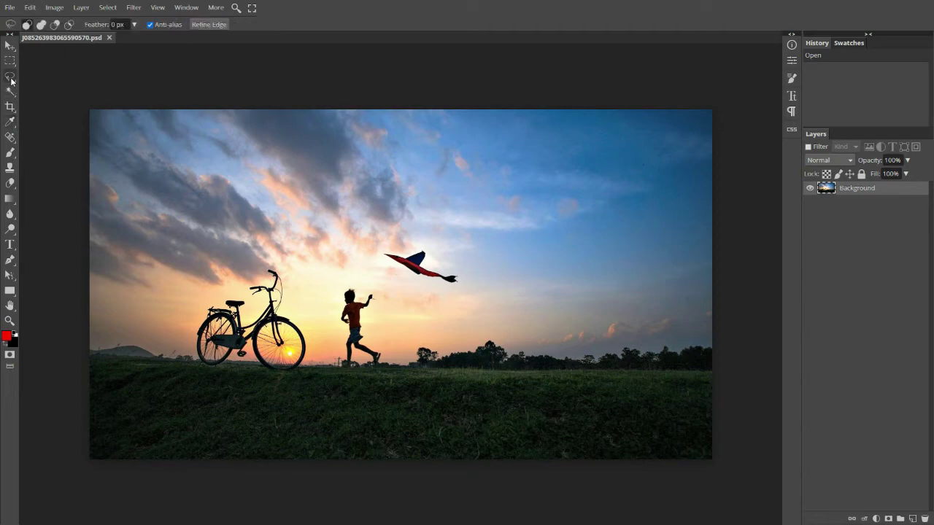
pyautogui.click(12, 137)
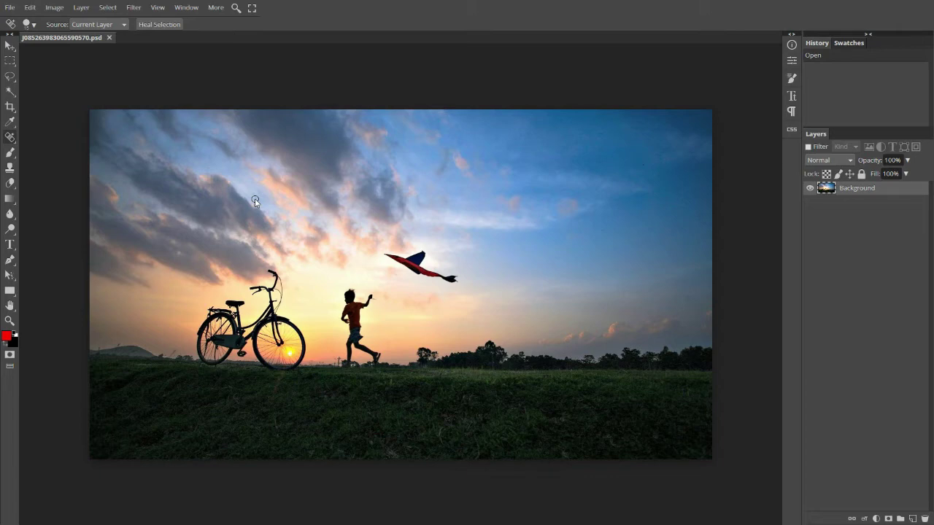
pyautogui.click(11, 200)
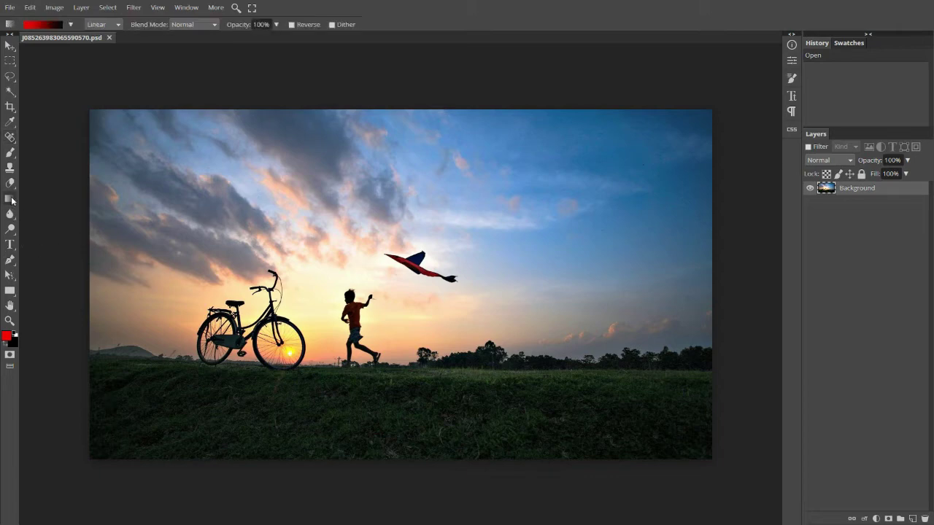
pyautogui.click(10, 219)
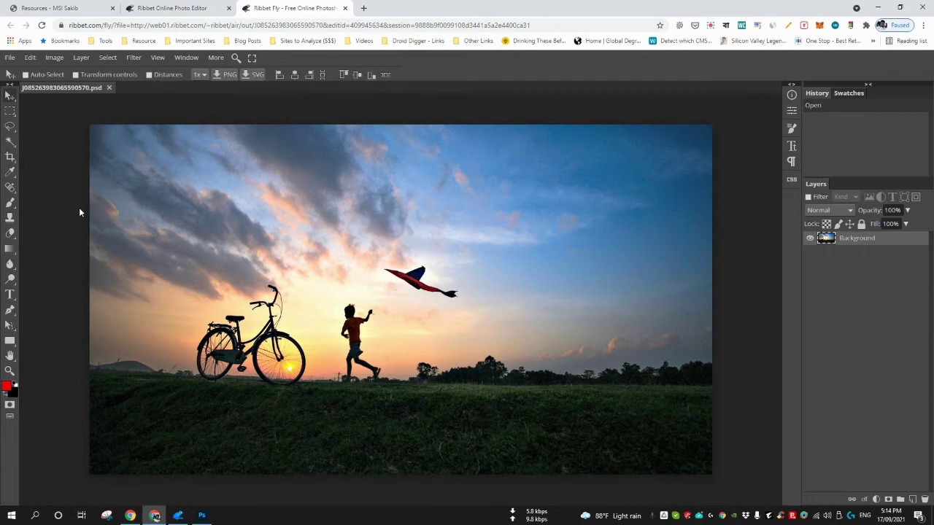
# Open Photopea in a new browser tab and compare it with the Ribbet Fly tab
pyautogui.click(363, 8)
pyautogui.write('photopea.com')
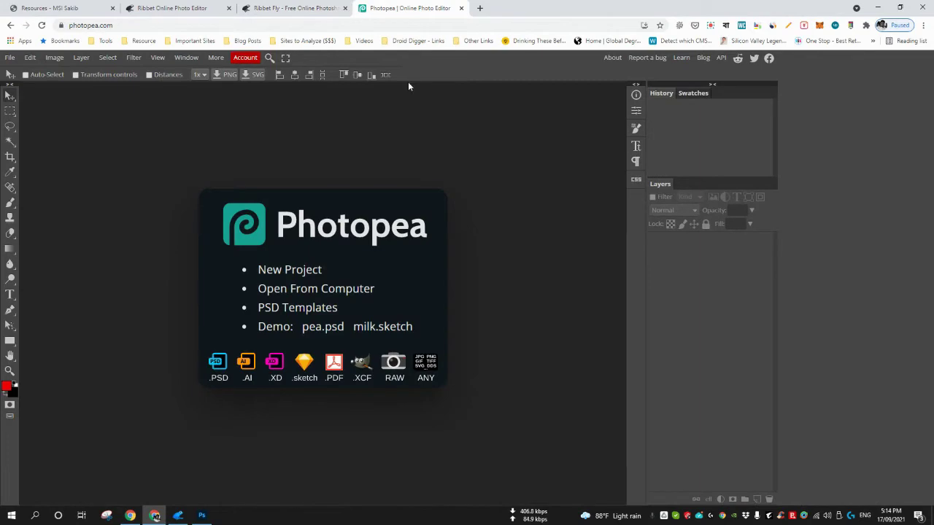
pyautogui.click(314, 7)
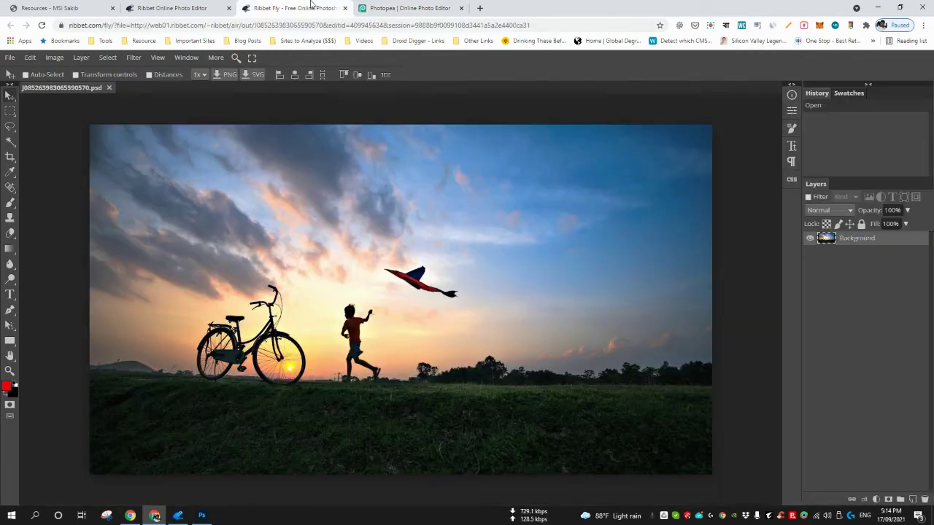
pyautogui.click(355, 5)
pyautogui.click(332, 6)
pyautogui.click(357, 5)
pyautogui.click(331, 6)
pyautogui.click(357, 6)
pyautogui.click(330, 5)
pyautogui.click(383, 7)
pyautogui.click(307, 6)
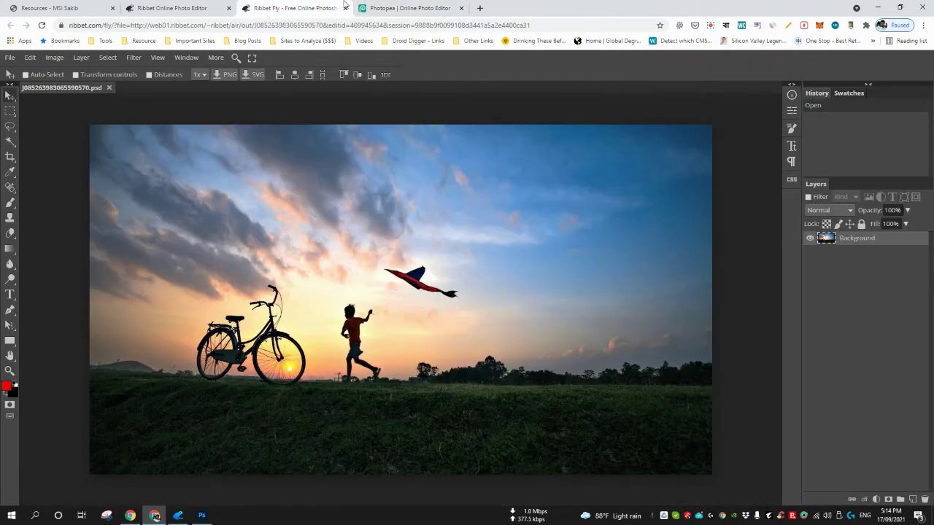
pyautogui.click(410, 6)
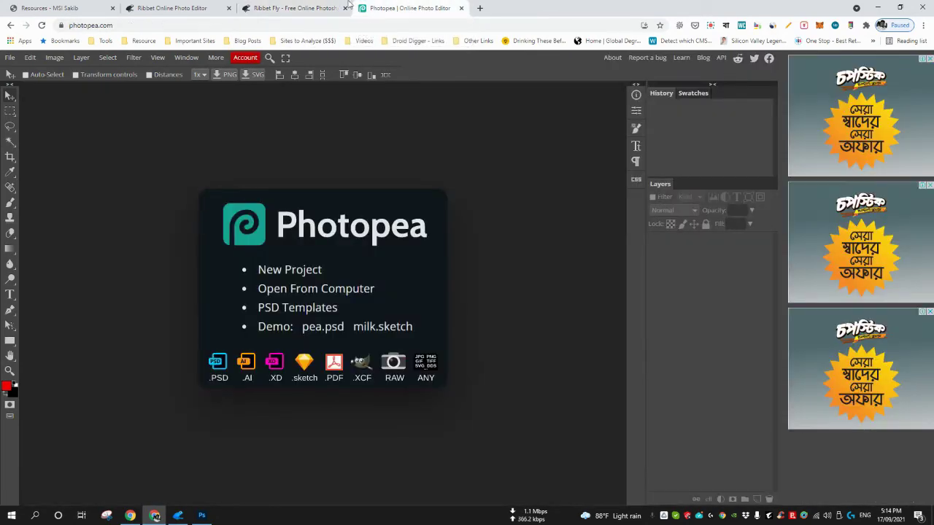
pyautogui.click(313, 6)
pyautogui.click(430, 8)
pyautogui.click(332, 8)
pyautogui.click(397, 10)
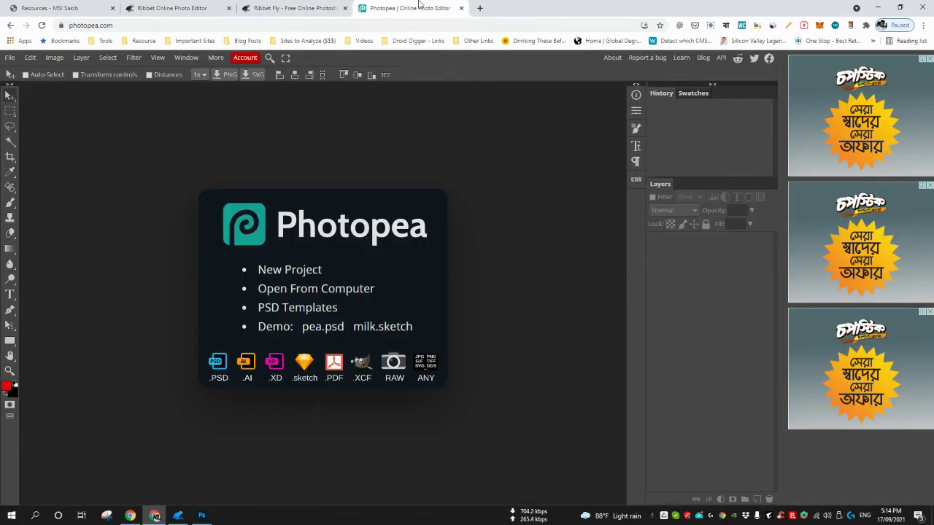
pyautogui.click(325, 7)
pyautogui.click(417, 6)
pyautogui.click(292, 8)
pyautogui.click(423, 8)
pyautogui.click(291, 8)
pyautogui.click(425, 6)
pyautogui.click(324, 7)
pyautogui.click(414, 5)
pyautogui.click(340, 7)
pyautogui.click(381, 6)
pyautogui.click(336, 6)
pyautogui.click(410, 8)
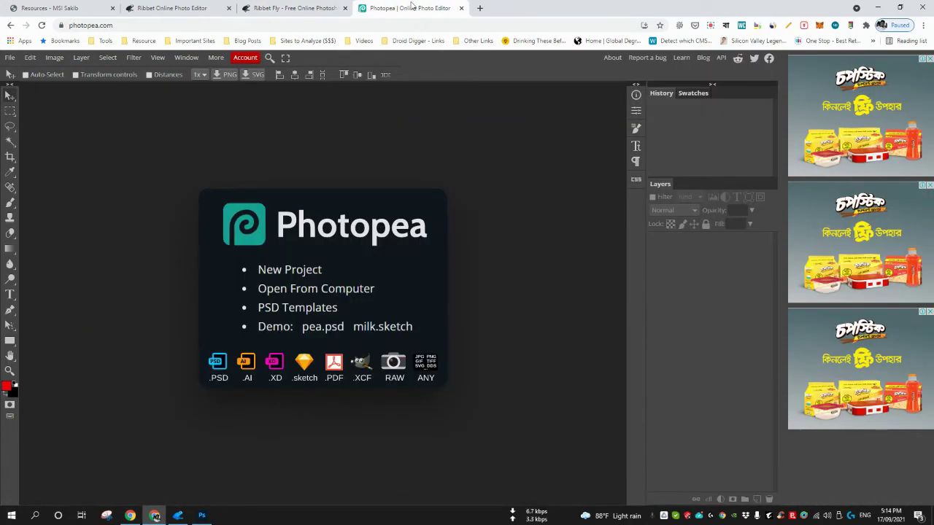
# Close the Photopea tab, glance at the Ribbet web start page, then minimise Chrome
pyautogui.click(461, 7)
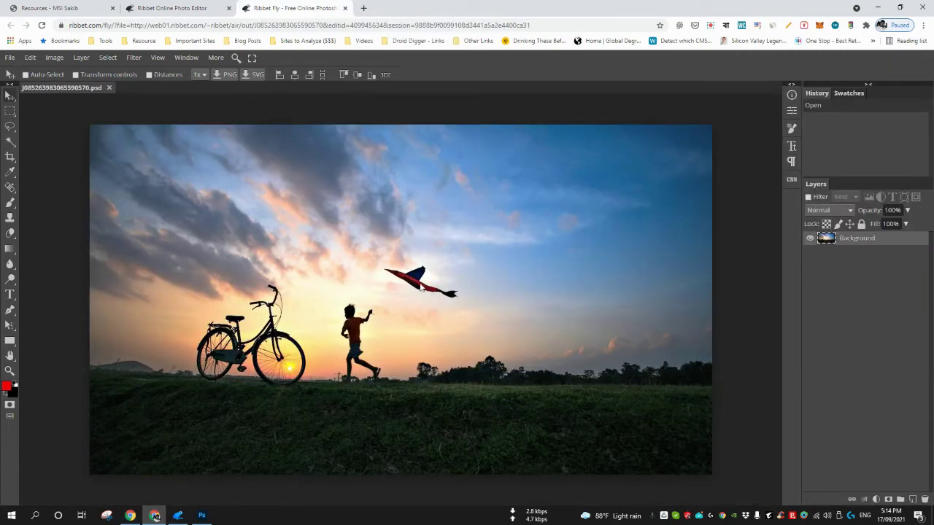
pyautogui.click(179, 7)
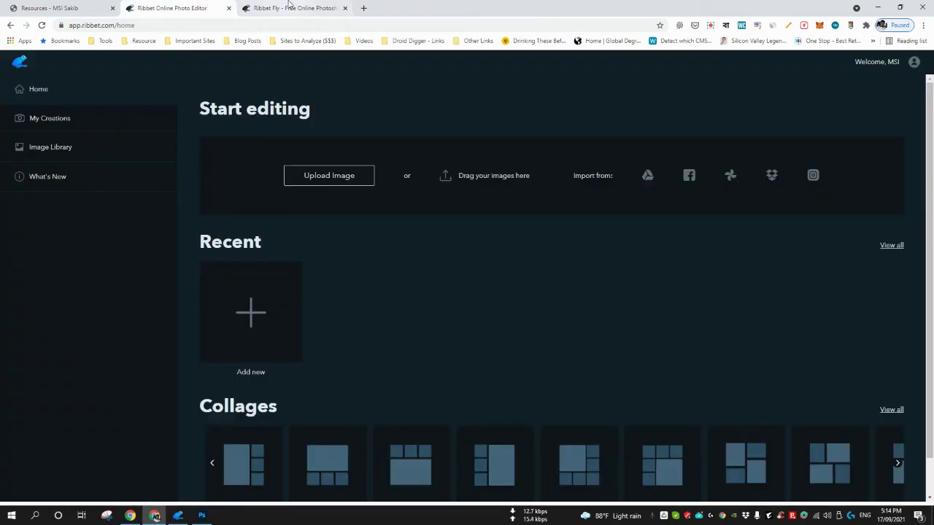
pyautogui.click(292, 7)
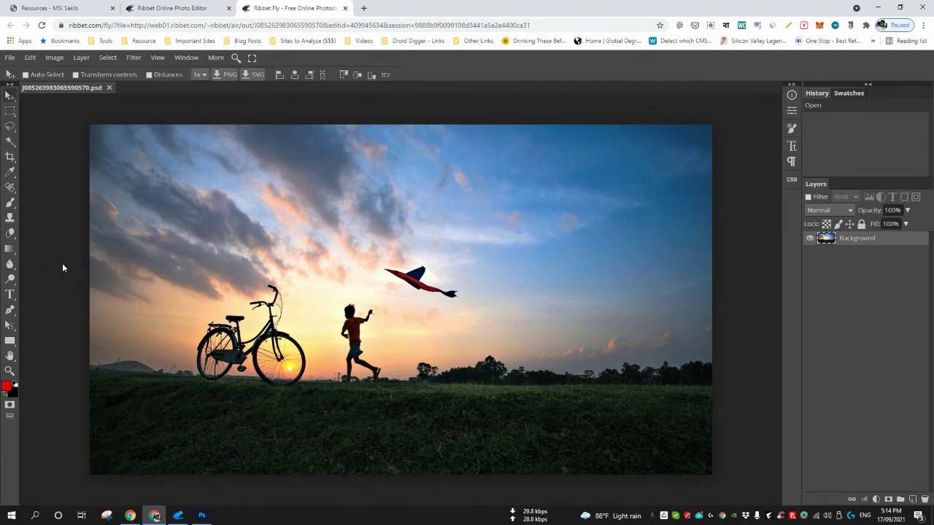
pyautogui.click(878, 8)
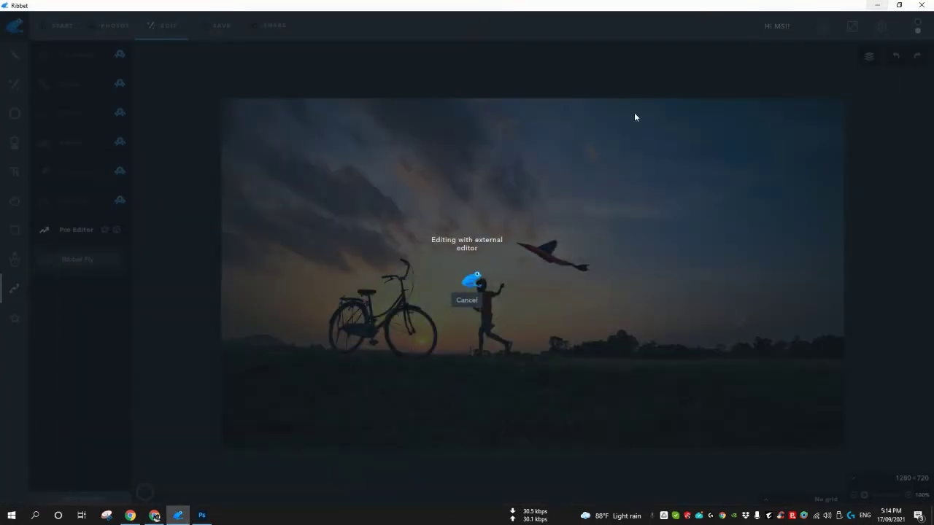
# Cancel the external-editor wait and browse the Favorites, Overlays, Effects and Touch Up tools
pyautogui.click(467, 300)
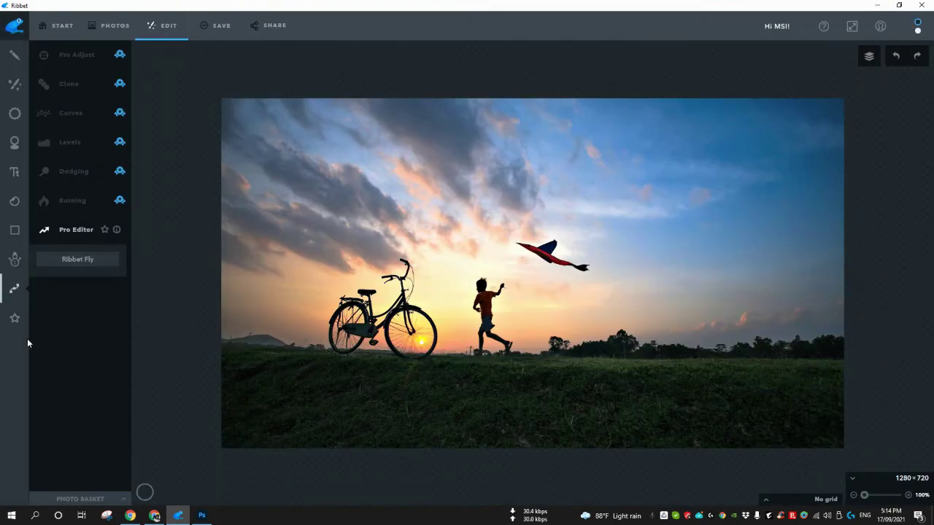
pyautogui.click(15, 321)
pyautogui.click(15, 116)
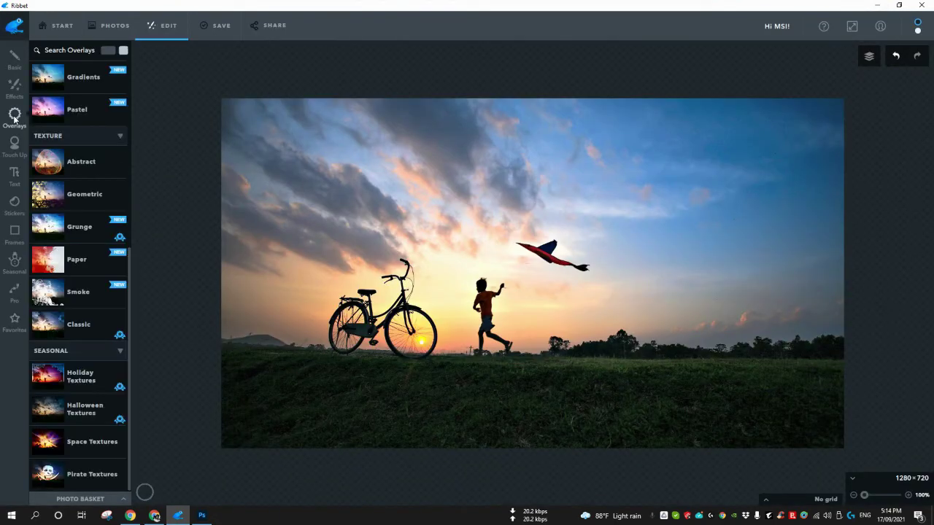
pyautogui.click(17, 84)
pyautogui.click(14, 146)
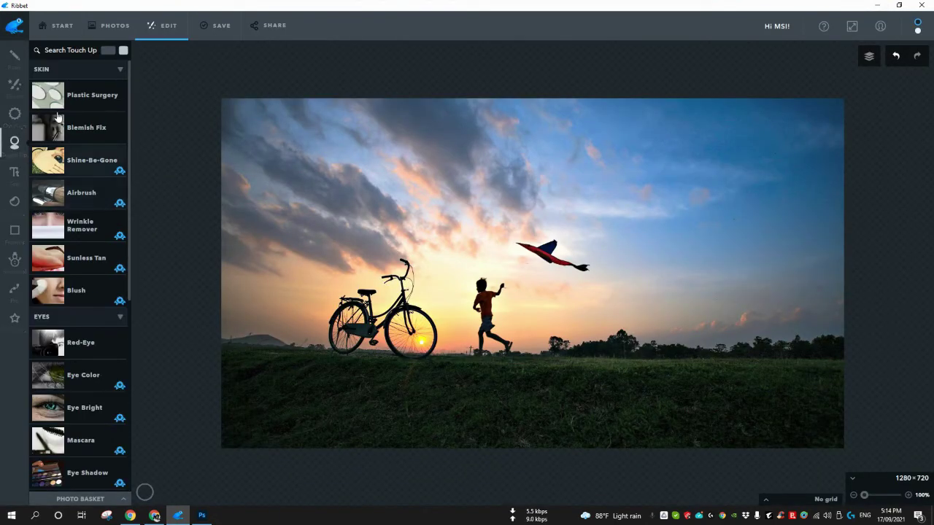
# Upload and open the portrait photo from Start, declining to save the kite photo
pyautogui.click(58, 26)
pyautogui.click(280, 69)
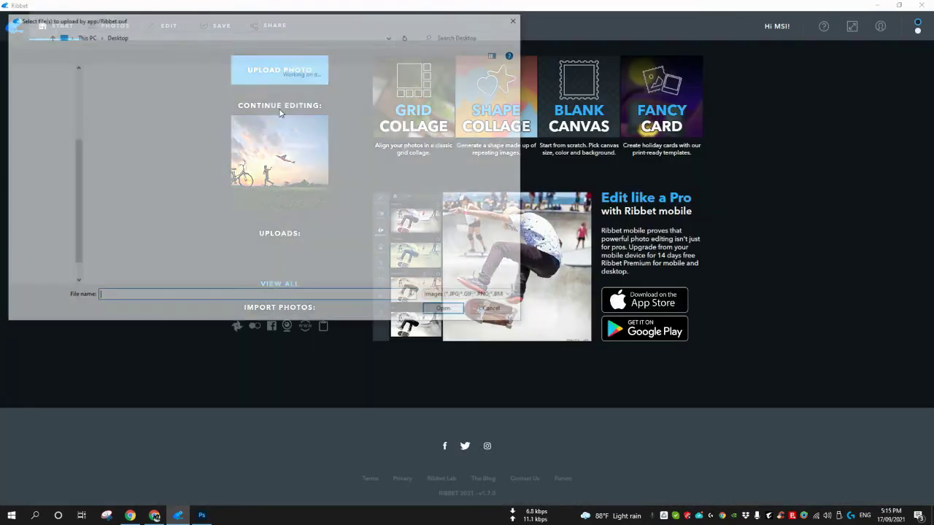
pyautogui.doubleClick(234, 156)
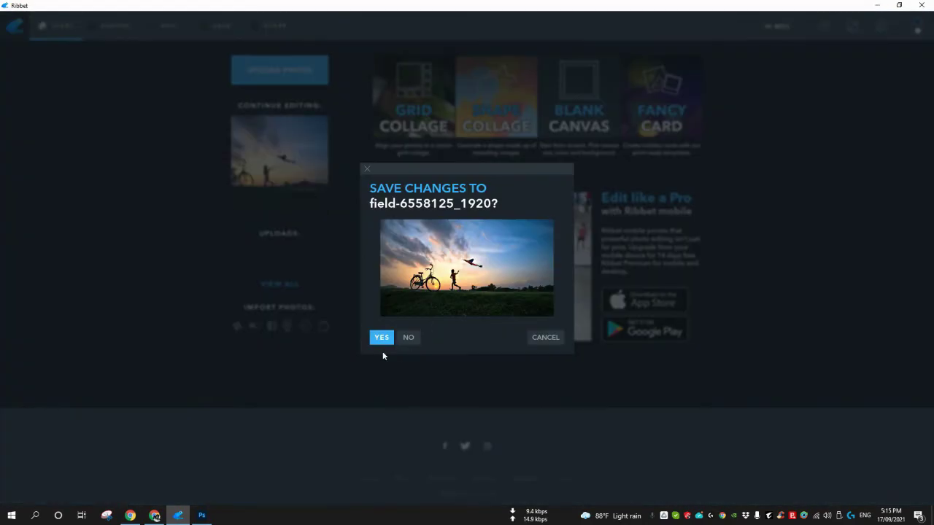
pyautogui.click(405, 336)
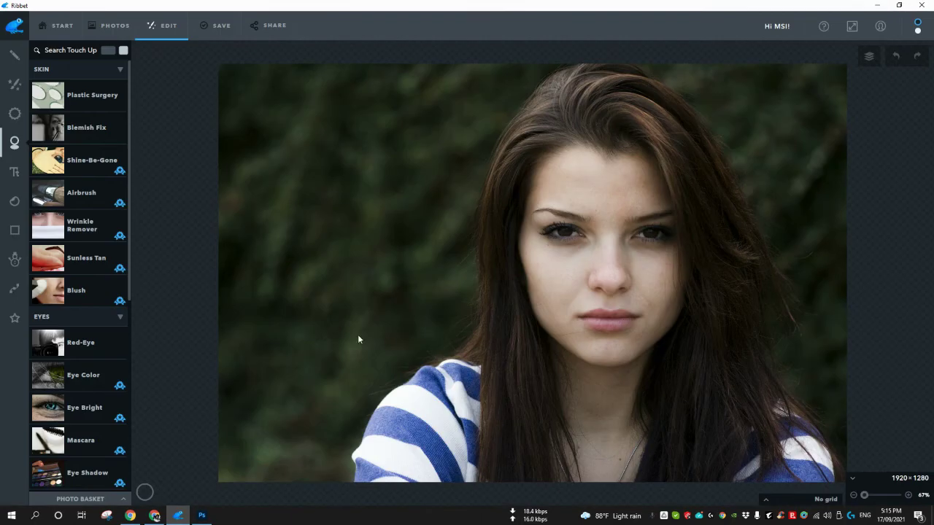
# Apply Airbrush skin smoothing to the portrait with Fade at 35%
pyautogui.click(52, 189)
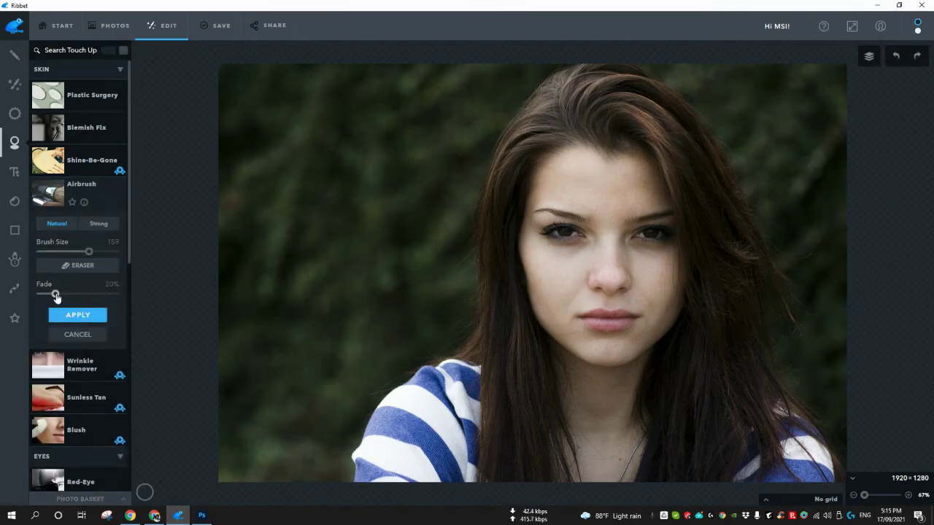
pyautogui.moveTo(56, 295)
pyautogui.mouseDown()
pyautogui.moveTo(92, 296)
pyautogui.moveTo(67, 296)
pyautogui.mouseUp()
pyautogui.click(97, 314)
pyautogui.click(94, 316)
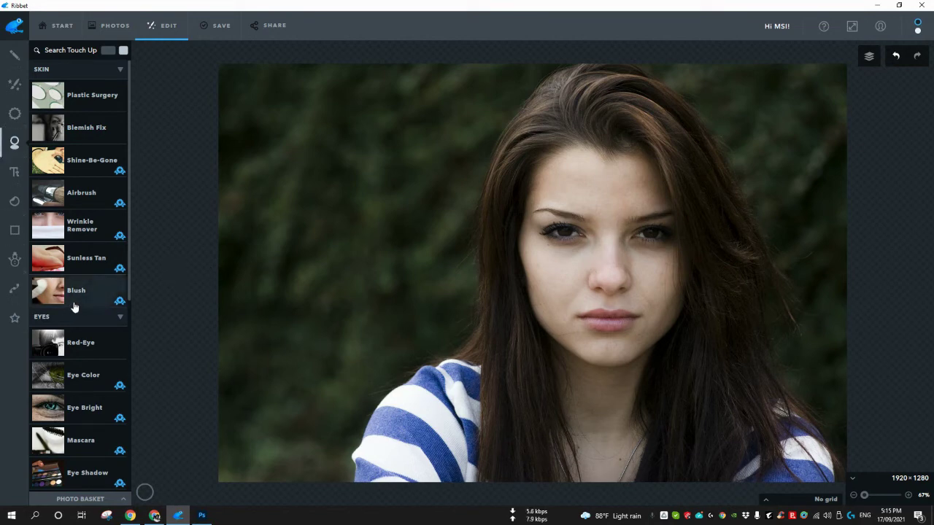
# Try Eye Bright at brush size 53 on the left eye, then cancel it
pyautogui.scroll(-1, 88, 345)
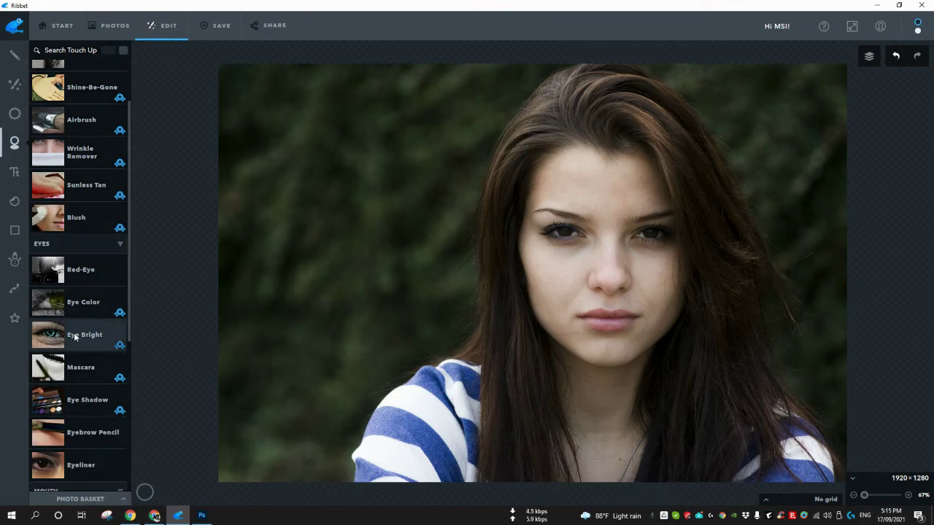
pyautogui.click(74, 335)
pyautogui.moveTo(73, 375)
pyautogui.mouseDown()
pyautogui.moveTo(93, 377)
pyautogui.moveTo(45, 377)
pyautogui.moveTo(74, 378)
pyautogui.moveTo(64, 378)
pyautogui.mouseUp()
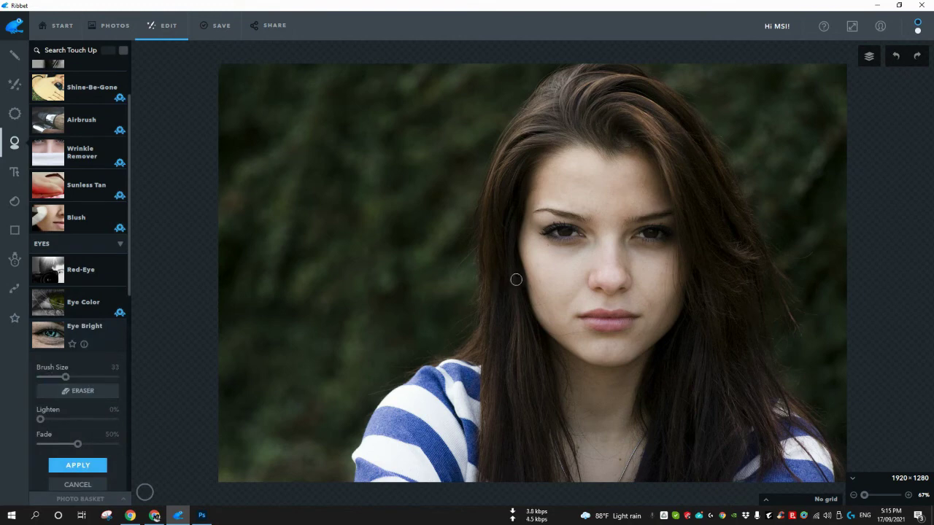
pyautogui.moveTo(548, 232); pyautogui.dragTo(570, 232)
pyautogui.scroll(-1, 51, 412)
pyautogui.click(82, 446)
pyautogui.scroll(-2, 91, 430)
# Try pink Lip Color on the lips at brush sizes 81 then 37, then cancel it
pyautogui.scroll(-1, 95, 398)
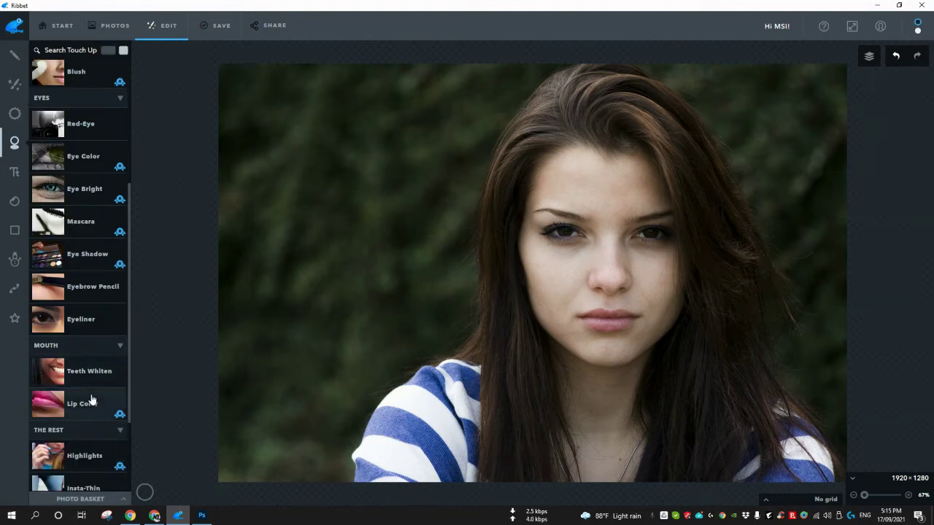
pyautogui.click(86, 403)
pyautogui.scroll(1, 83, 255)
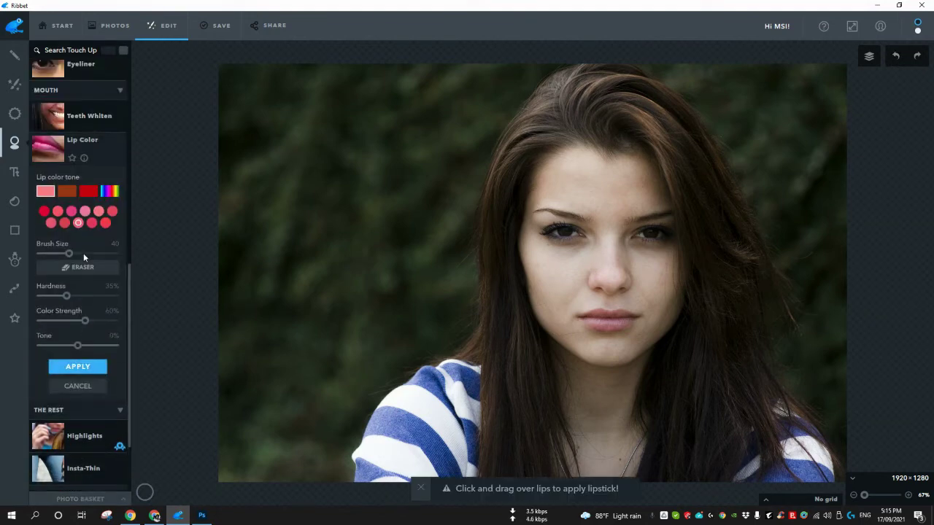
pyautogui.moveTo(69, 255); pyautogui.dragTo(83, 254)
pyautogui.moveTo(580, 314)
pyautogui.mouseDown()
pyautogui.moveTo(604, 322)
pyautogui.moveTo(588, 317)
pyautogui.moveTo(641, 315)
pyautogui.moveTo(589, 327)
pyautogui.mouseUp()
pyautogui.click(896, 56)
pyautogui.moveTo(85, 254); pyautogui.dragTo(66, 254)
pyautogui.moveTo(596, 322)
pyautogui.mouseDown()
pyautogui.moveTo(626, 319)
pyautogui.moveTo(587, 316)
pyautogui.moveTo(630, 316)
pyautogui.mouseUp()
pyautogui.click(86, 385)
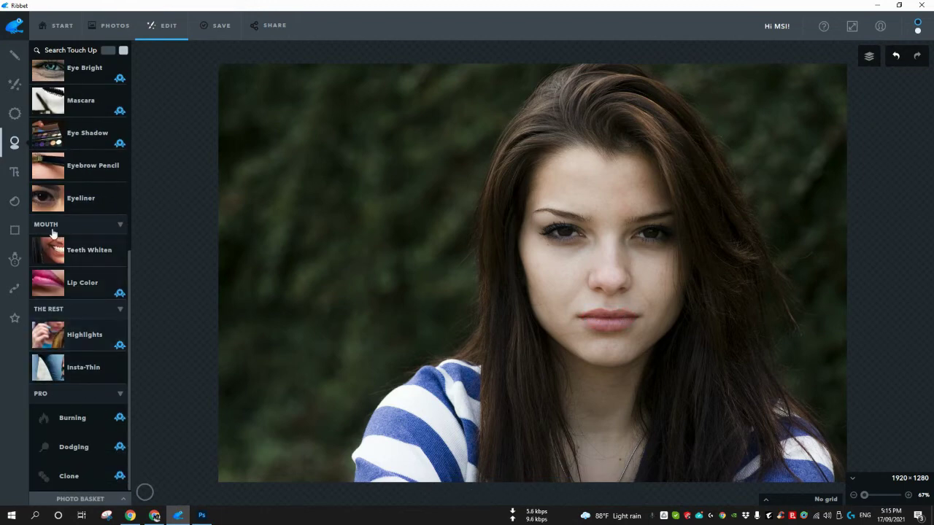
# Try Eyeliner at size 70 along the left eye's upper lashes, then cancel it
pyautogui.click(42, 201)
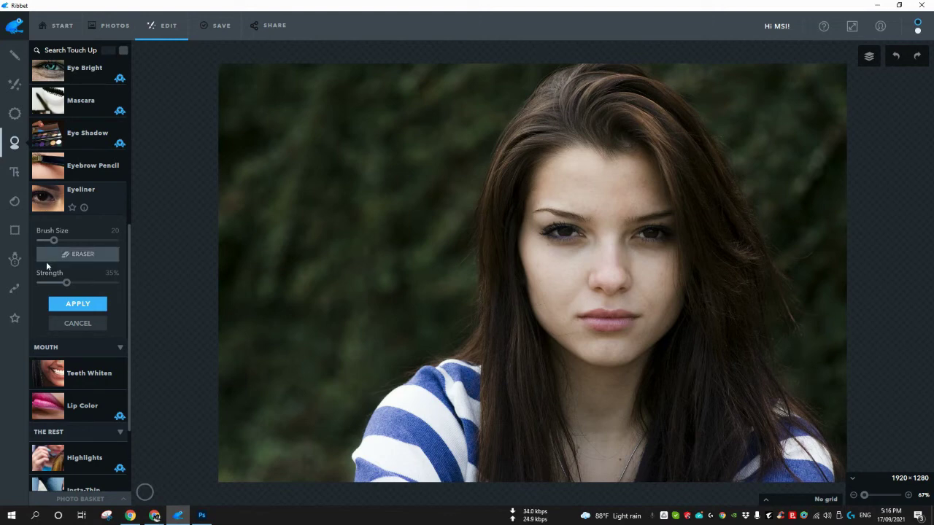
pyautogui.moveTo(54, 240); pyautogui.dragTo(73, 241)
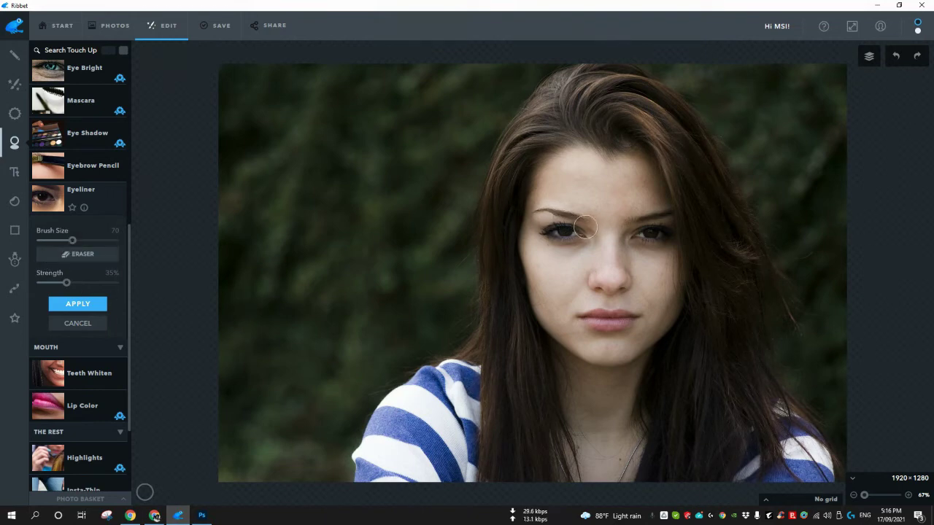
pyautogui.moveTo(583, 224)
pyautogui.mouseDown()
pyautogui.moveTo(552, 216)
pyautogui.moveTo(540, 222)
pyautogui.moveTo(549, 232)
pyautogui.mouseUp()
pyautogui.click(84, 324)
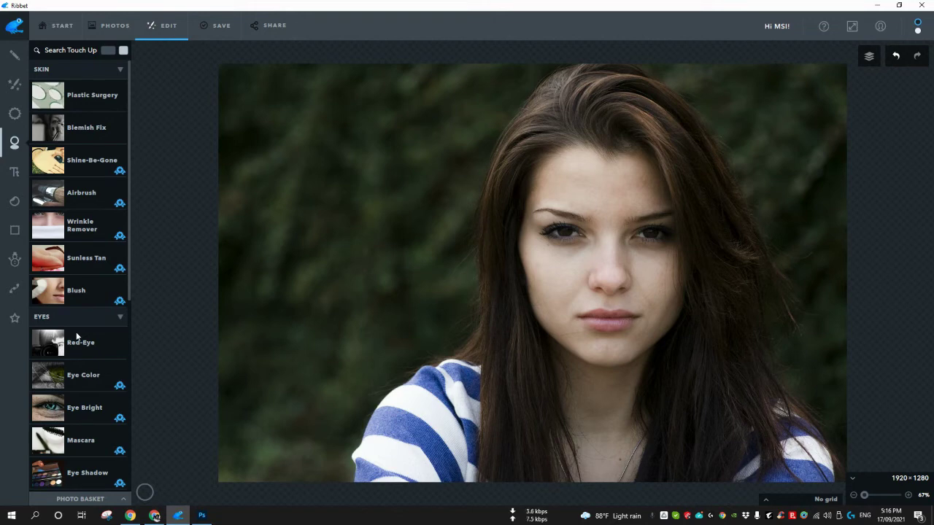
# Bring up the Basic tools such as Auto-Fix, Crop and Exposure
pyautogui.scroll(-5, 76, 335)
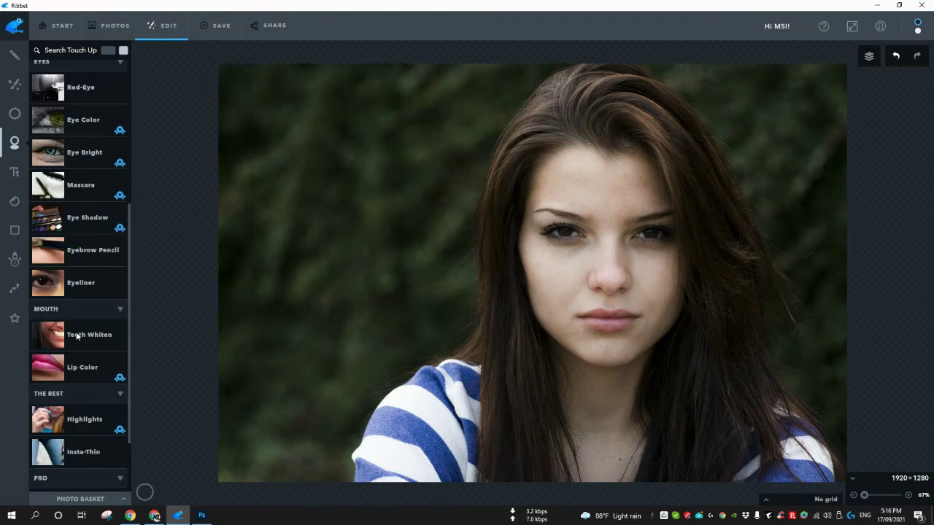
pyautogui.scroll(5, 75, 335)
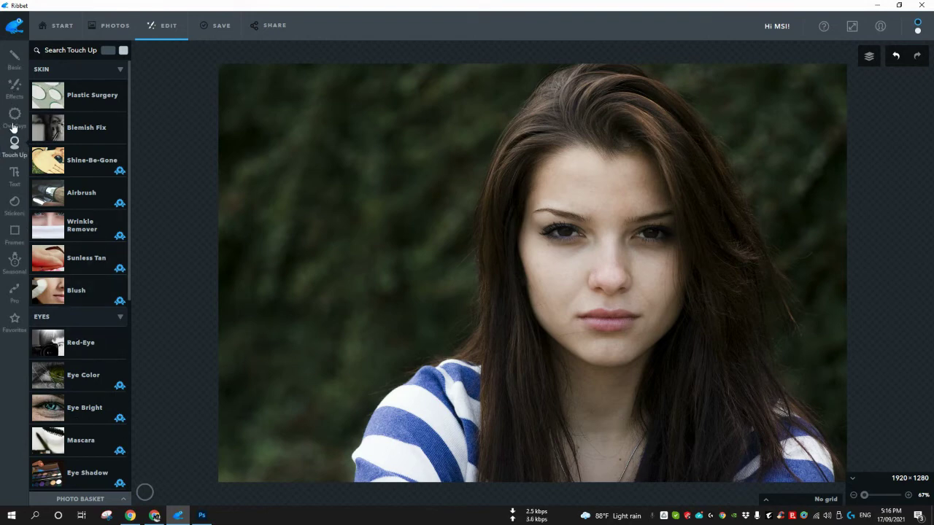
pyautogui.click(13, 56)
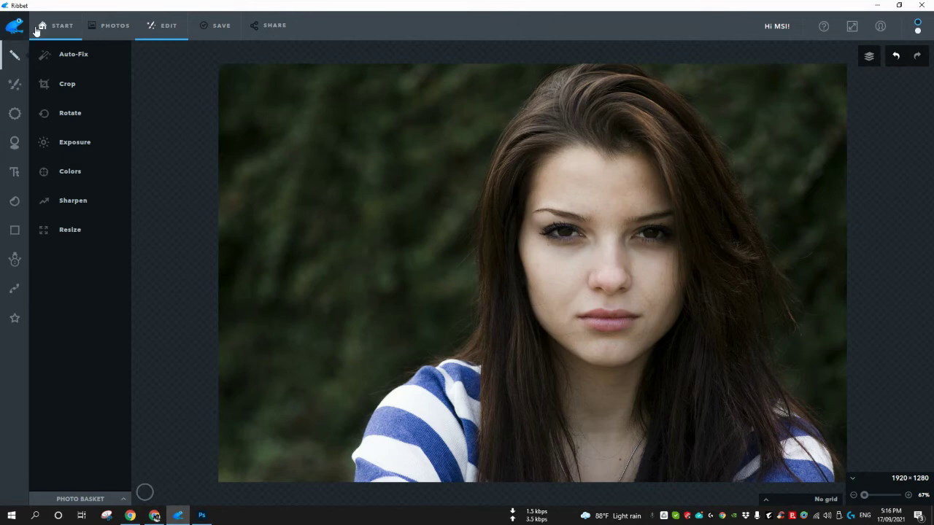
# Start a new grid collage without saving the portrait and choose a Big Photo layout
pyautogui.click(64, 28)
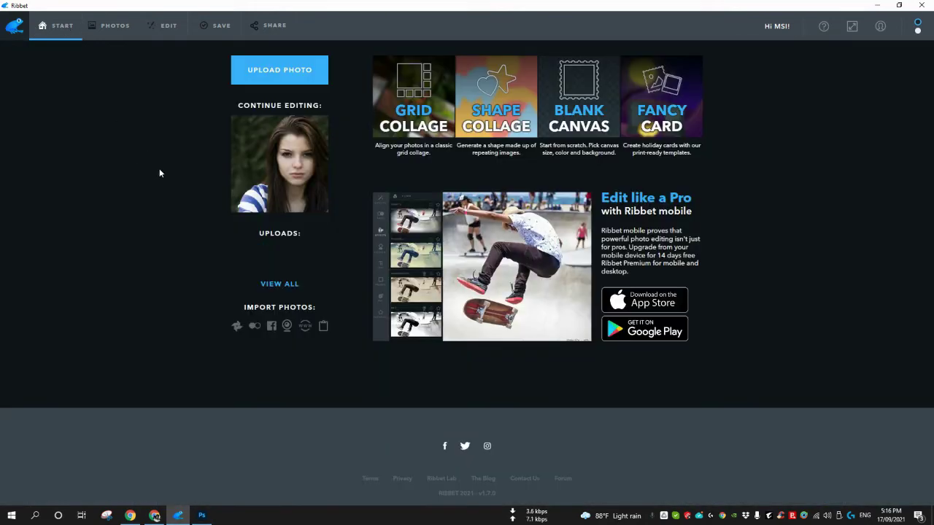
pyautogui.click(397, 122)
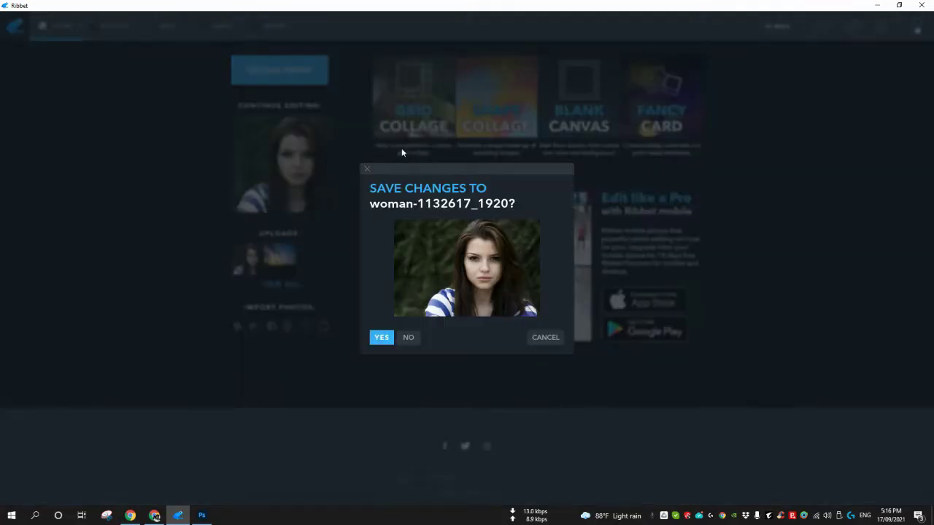
pyautogui.click(408, 338)
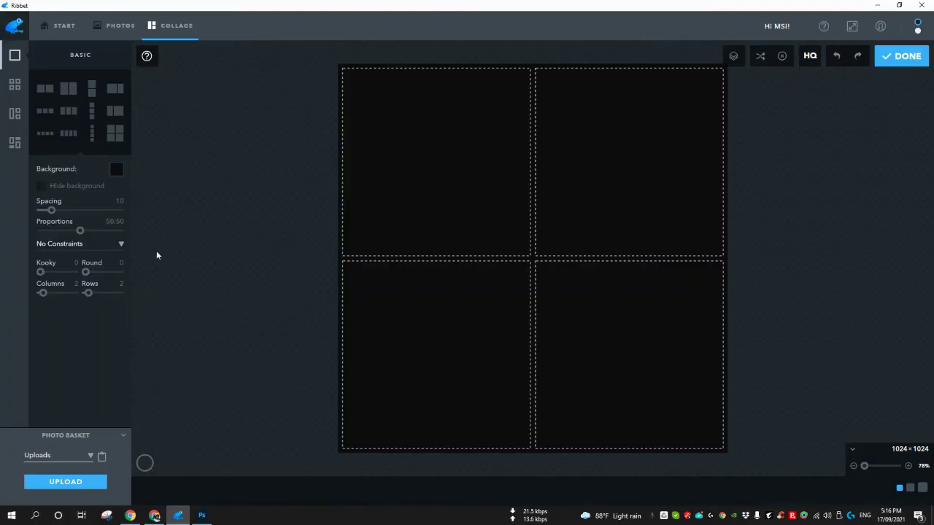
pyautogui.click(15, 89)
pyautogui.click(15, 119)
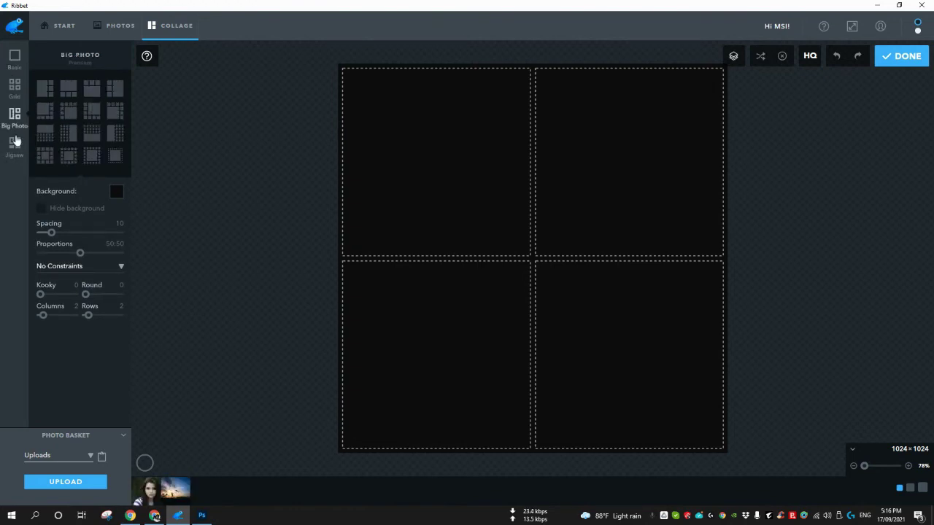
pyautogui.click(16, 146)
pyautogui.click(15, 116)
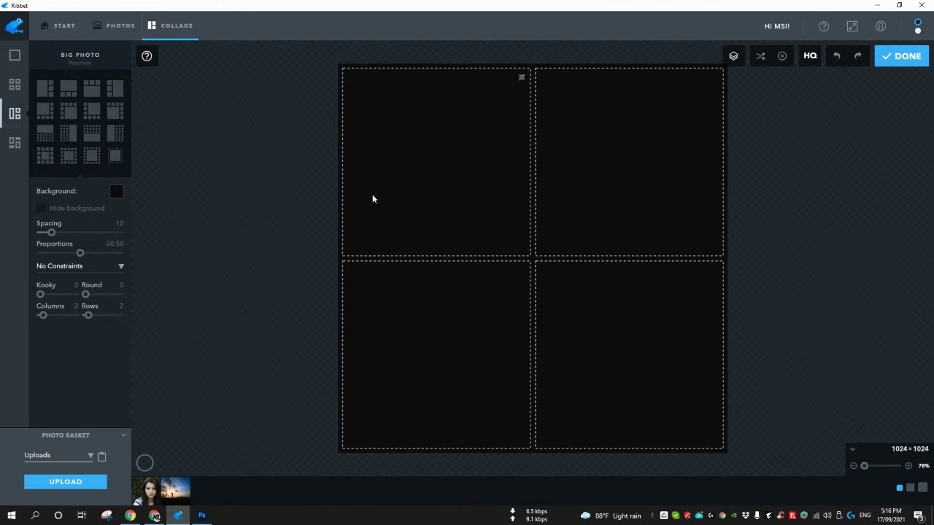
# Place the portrait in two cells and the kite sunset bottom-left, adjusting proportions to 52:48
pyautogui.click(146, 492)
pyautogui.moveTo(146, 492); pyautogui.dragTo(596, 355)
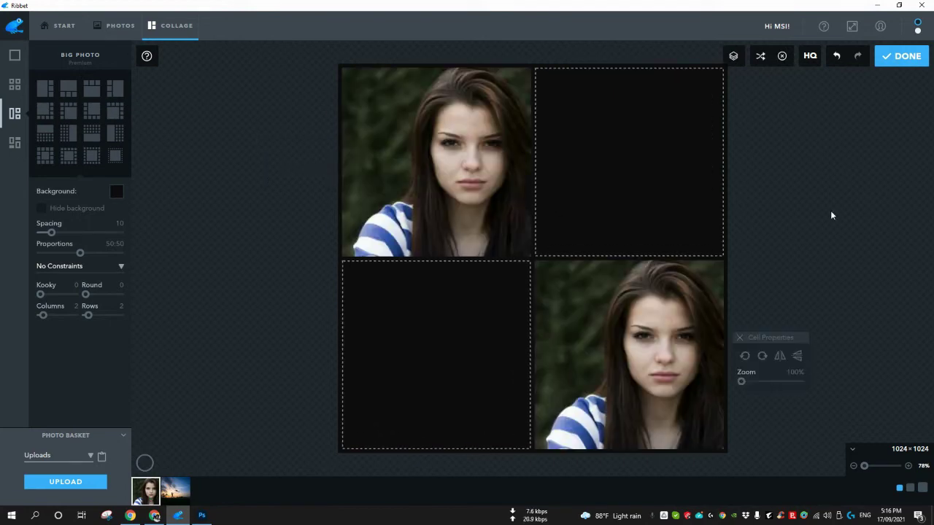
pyautogui.moveTo(176, 491); pyautogui.dragTo(428, 313)
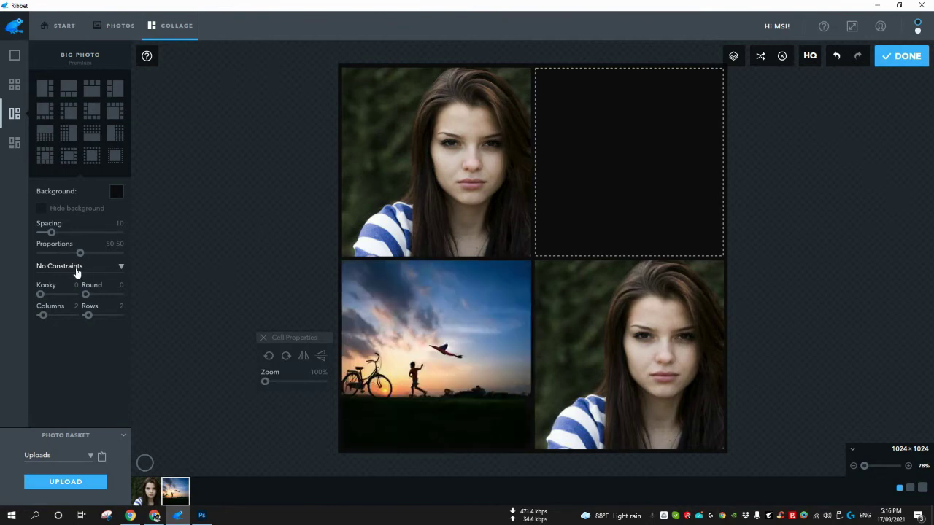
pyautogui.moveTo(79, 253)
pyautogui.mouseDown()
pyautogui.moveTo(68, 253)
pyautogui.moveTo(91, 260)
pyautogui.moveTo(79, 260)
pyautogui.mouseUp()
# Try Square, then apply Facebook Cover proportions (1024 × 379) to the collage
pyautogui.click(118, 267)
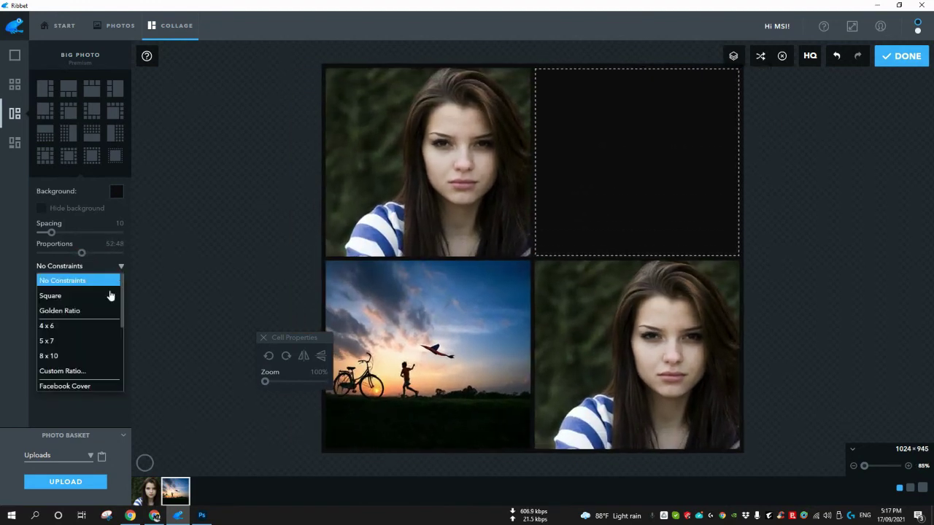
pyautogui.click(85, 298)
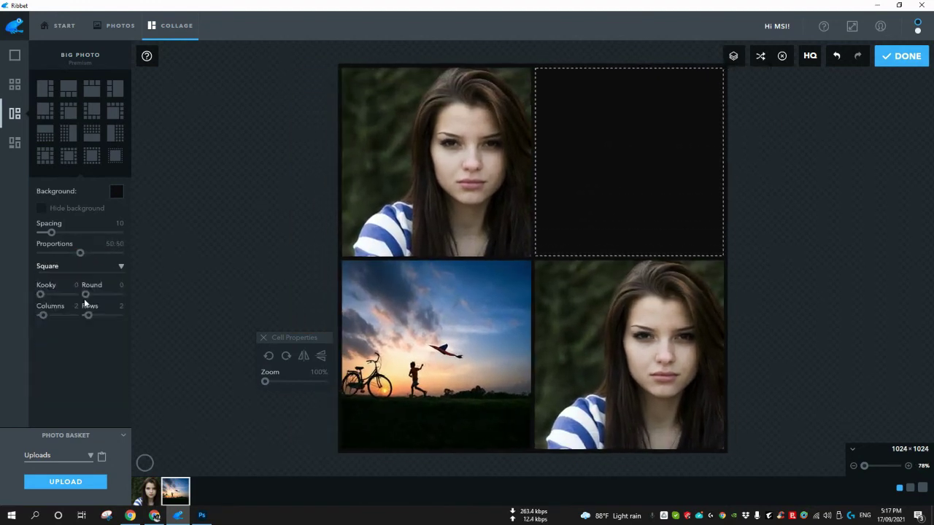
pyautogui.click(95, 272)
pyautogui.scroll(-2, 81, 328)
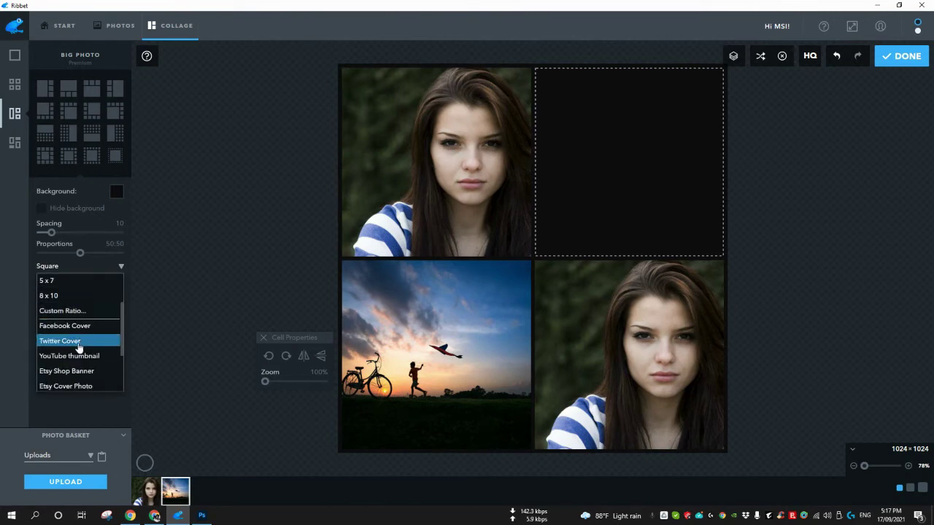
pyautogui.click(79, 327)
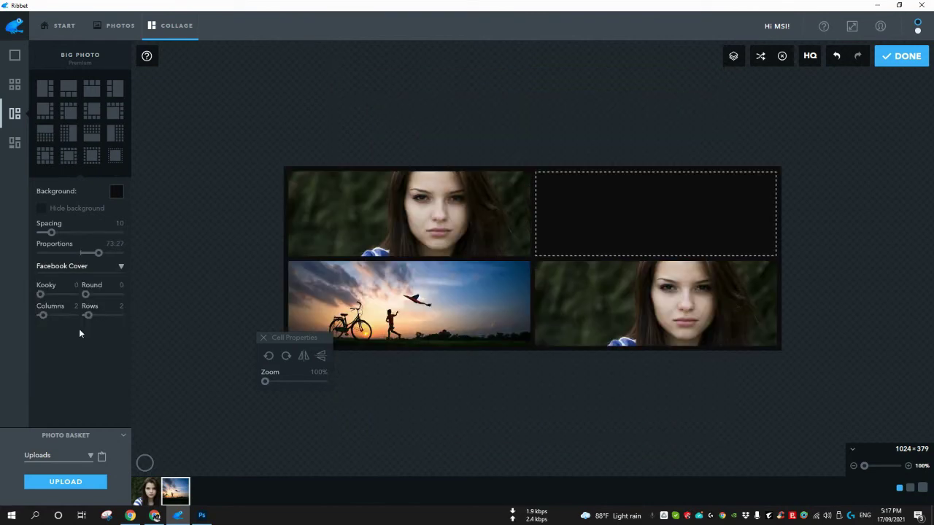
# Reopen the collage size presets and scroll to the Custom Ratio option
pyautogui.click(110, 270)
pyautogui.scroll(-1, 85, 340)
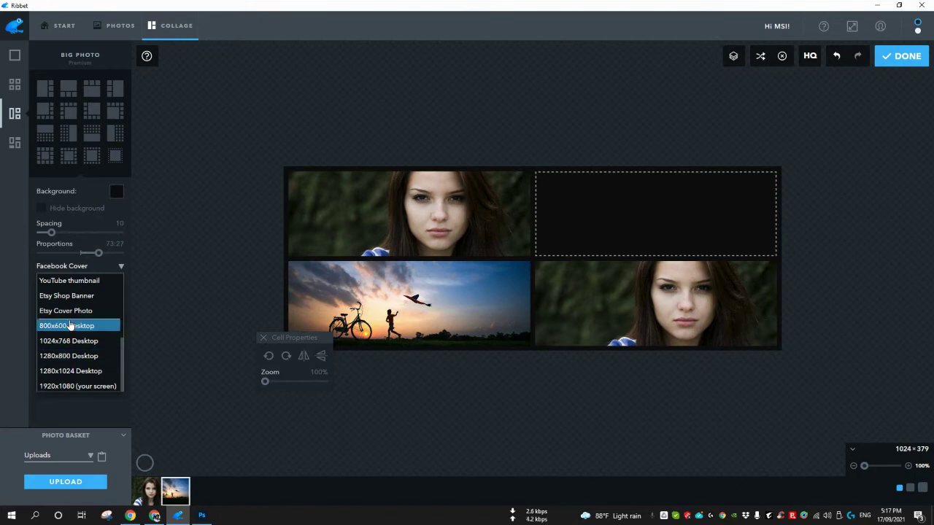
pyautogui.scroll(3, 73, 336)
pyautogui.scroll(-1, 74, 351)
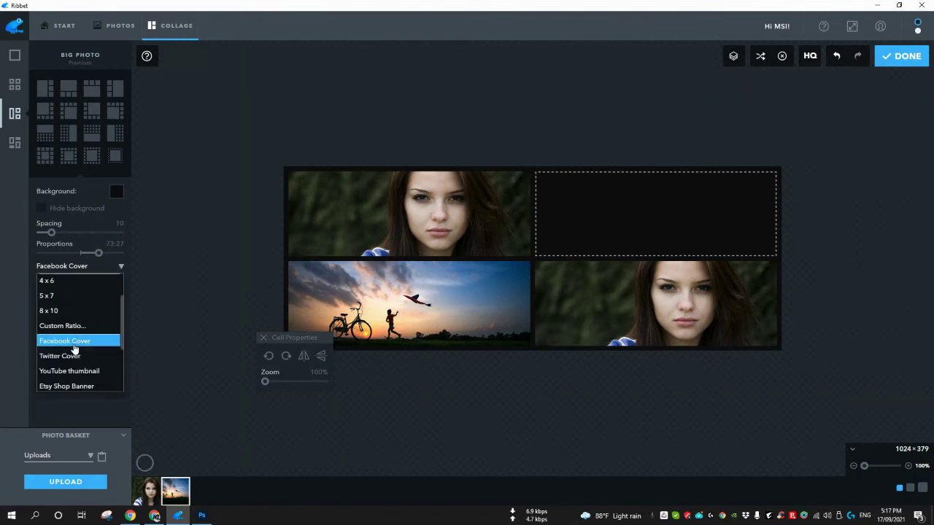
# Give the collage a custom 16 x 9 ratio
pyautogui.click(78, 327)
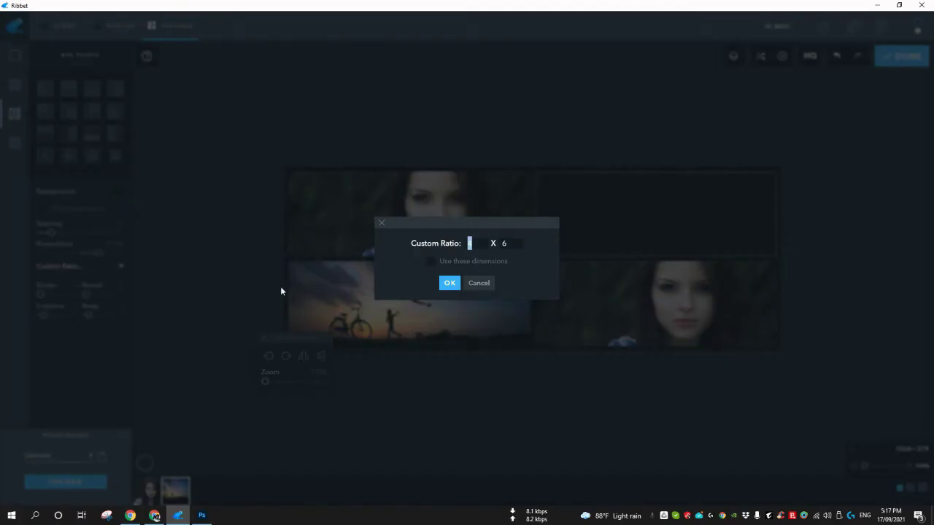
pyautogui.doubleClick(467, 244)
pyautogui.write('16')
pyautogui.moveTo(506, 243); pyautogui.dragTo(497, 242)
pyautogui.write('9')
pyautogui.click(450, 284)
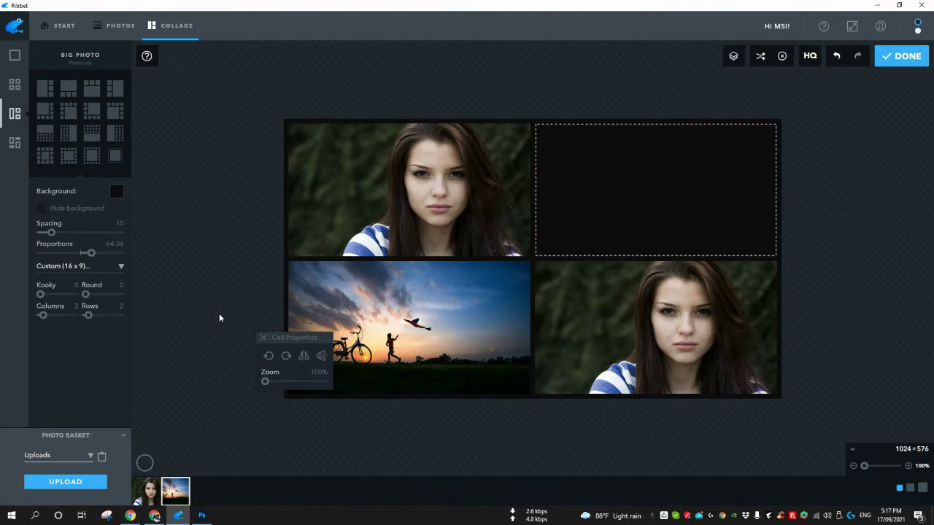
# Reopen the Custom Ratio dialog several times without changes, then close the cell properties panel
pyautogui.click(114, 268)
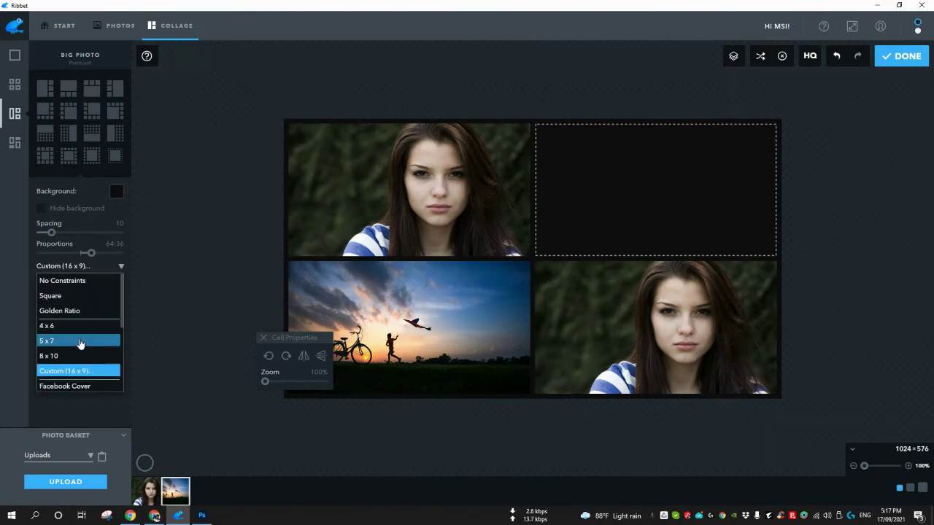
pyautogui.click(79, 370)
pyautogui.click(478, 283)
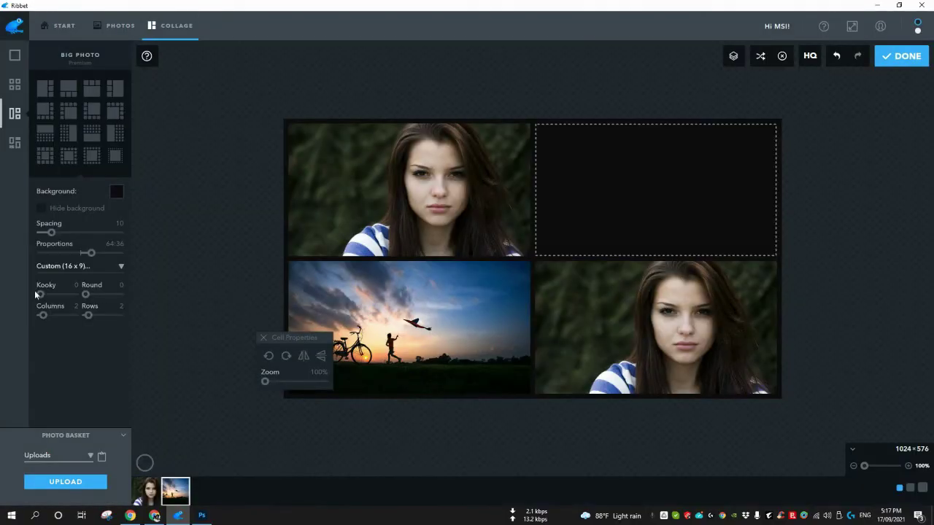
pyautogui.click(111, 269)
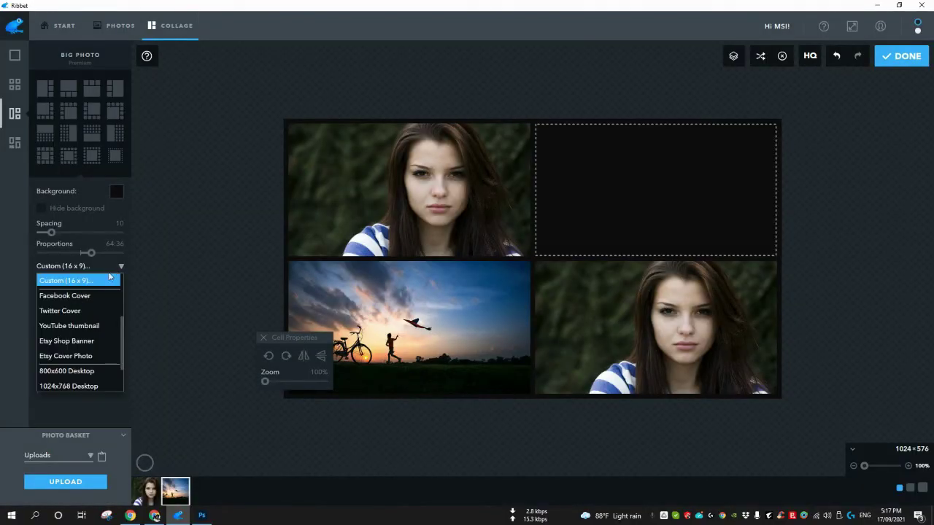
pyautogui.scroll(-1, 86, 365)
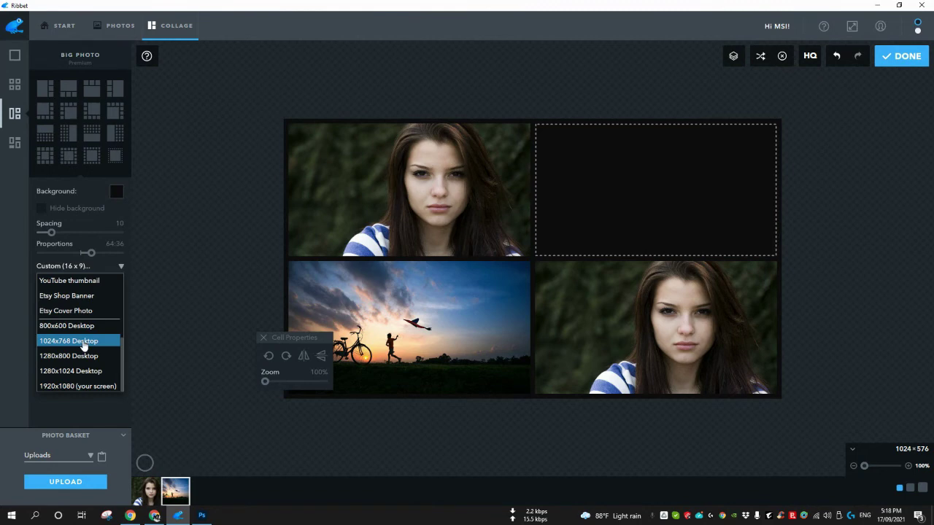
pyautogui.scroll(2, 87, 318)
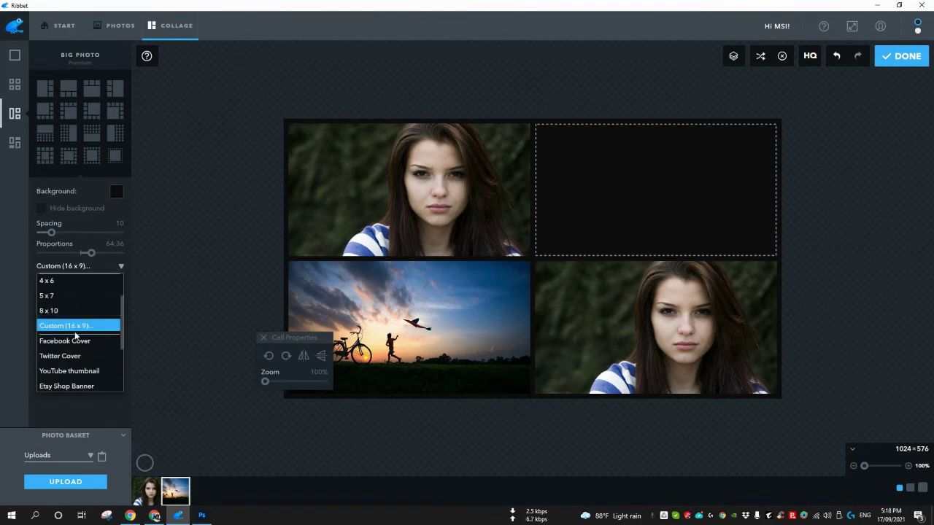
pyautogui.click(108, 411)
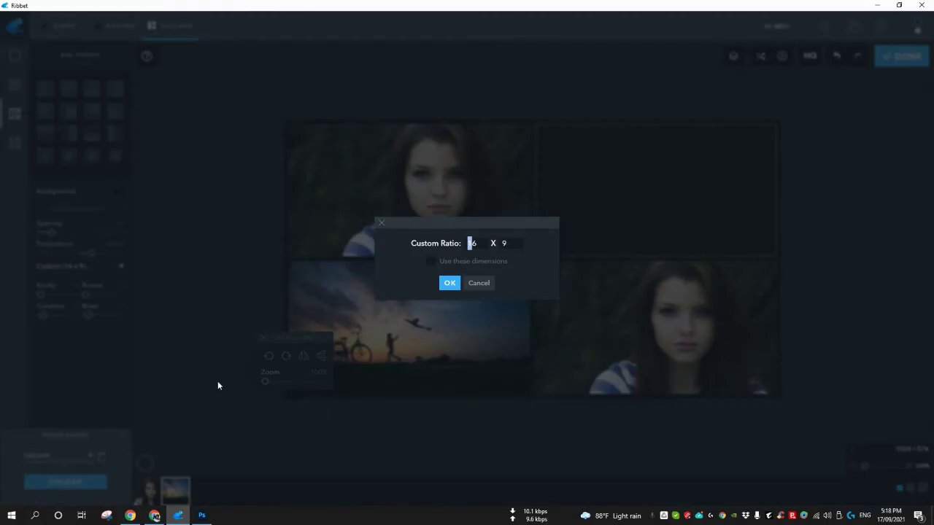
pyautogui.click(479, 284)
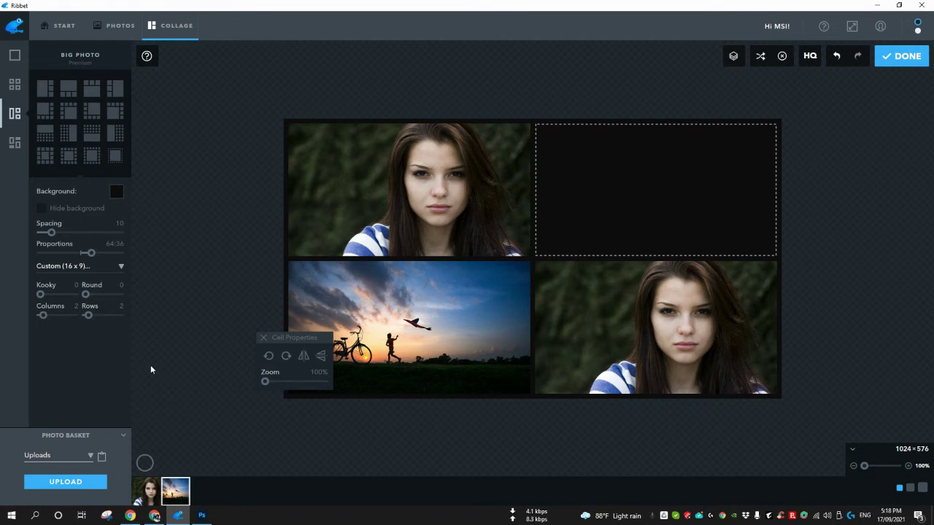
pyautogui.click(81, 267)
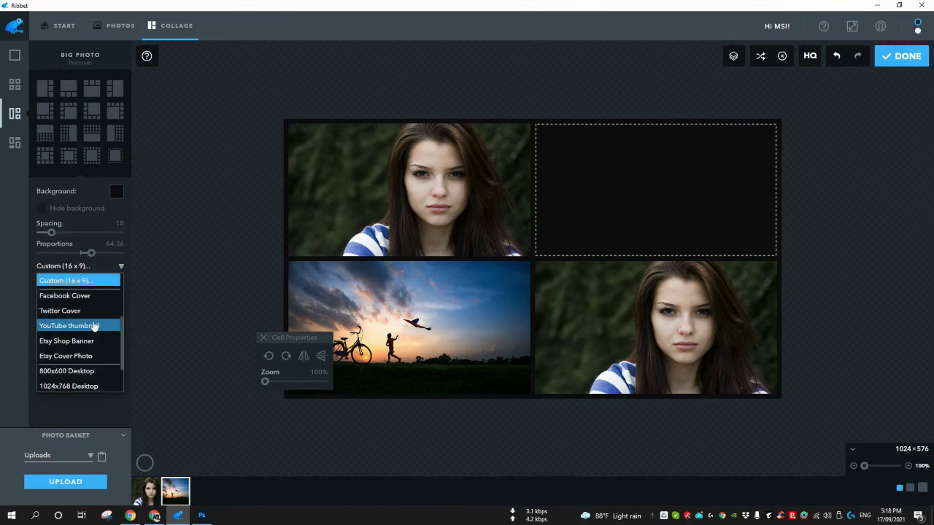
pyautogui.click(102, 281)
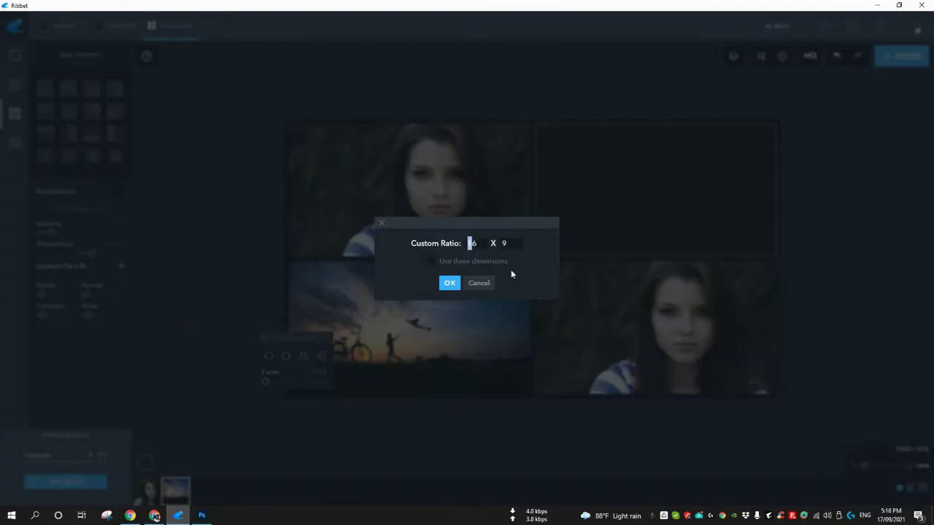
pyautogui.click(480, 284)
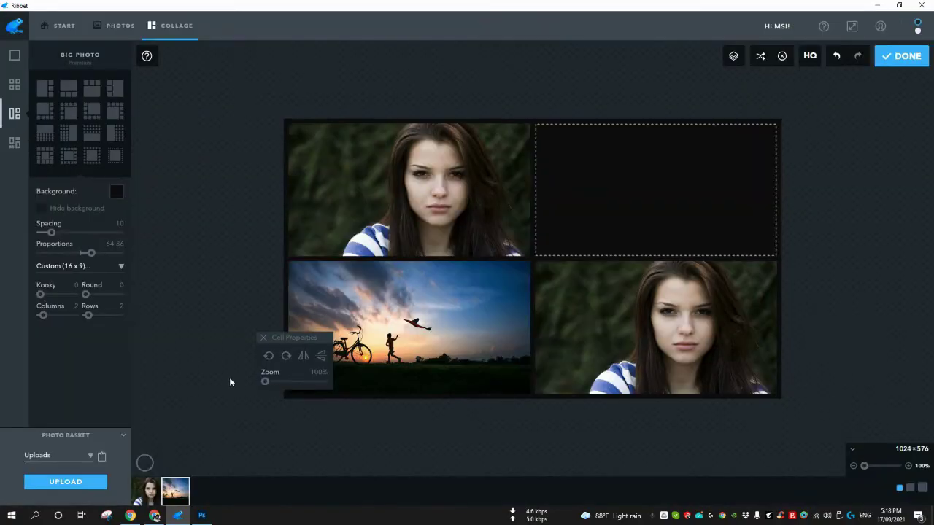
pyautogui.click(260, 338)
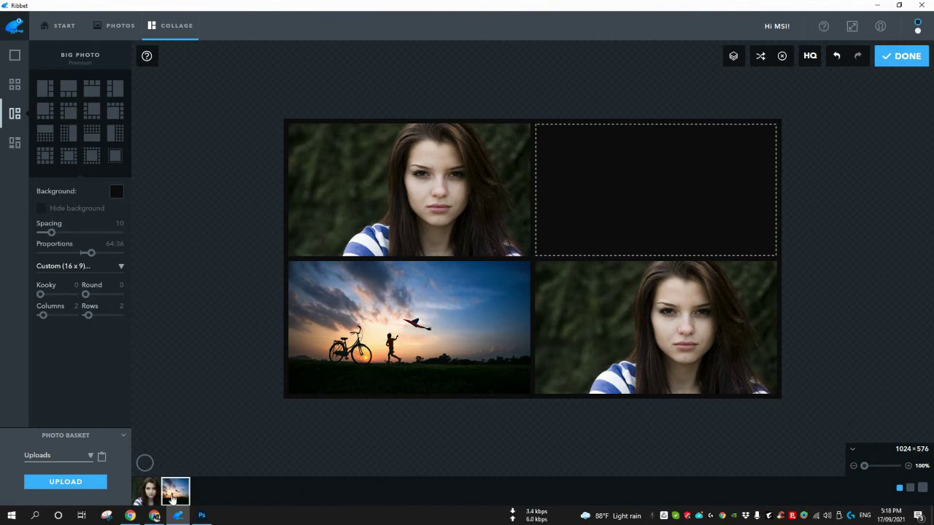
# Collapse and re-expand the Photo Basket, then undo the 16 x 9 ratio change
pyautogui.click(124, 436)
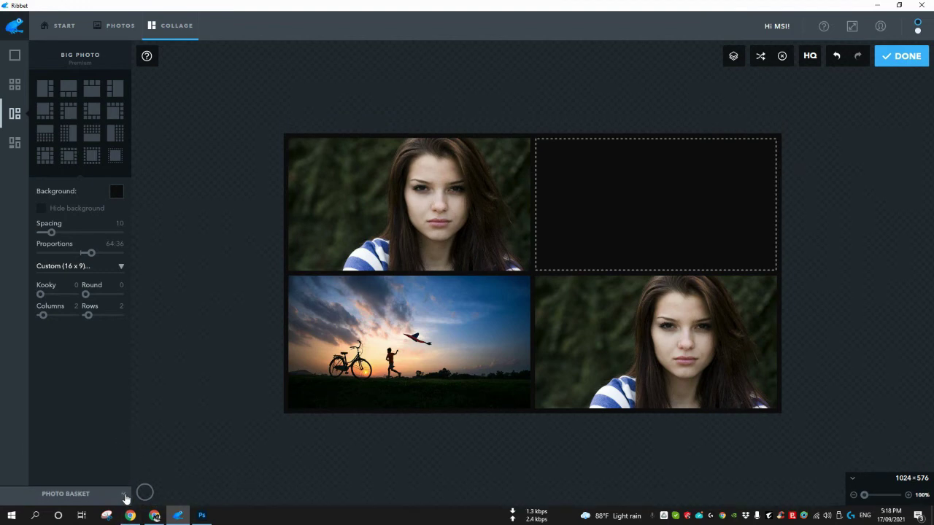
pyautogui.click(125, 494)
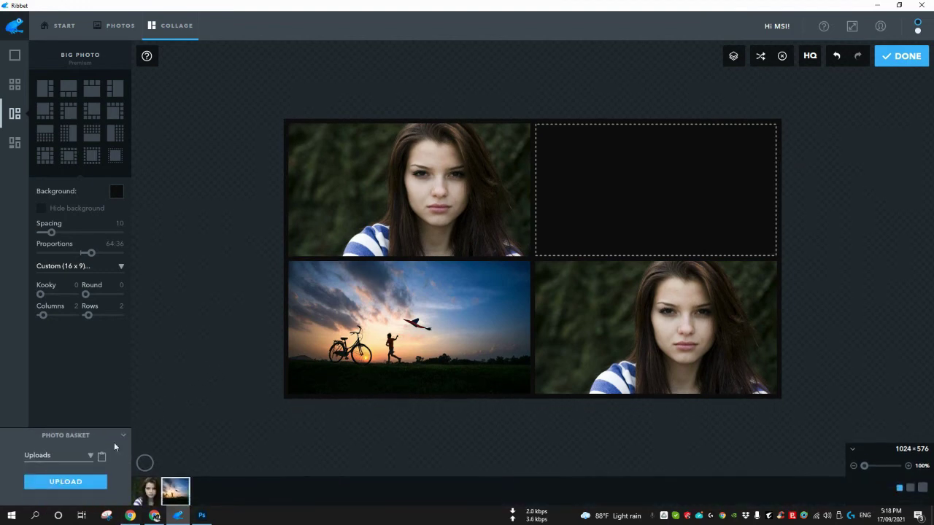
pyautogui.click(123, 436)
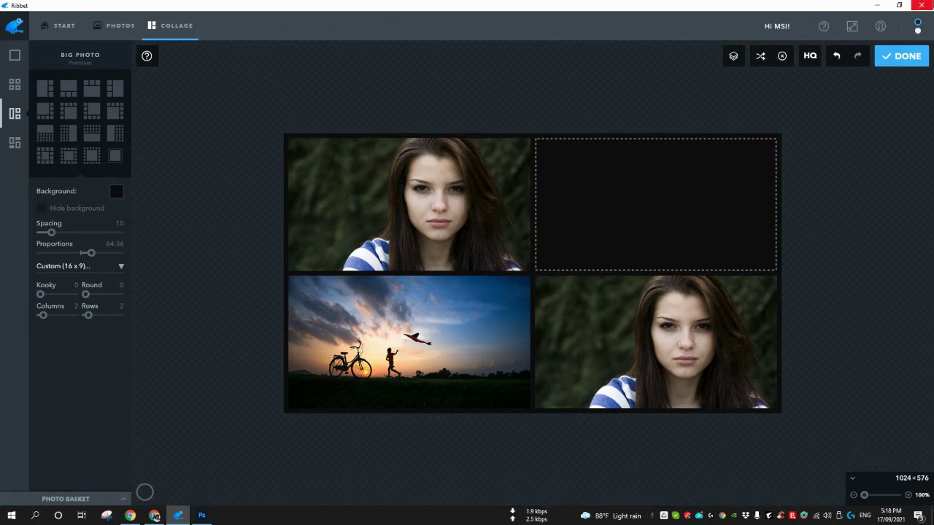
pyautogui.click(836, 57)
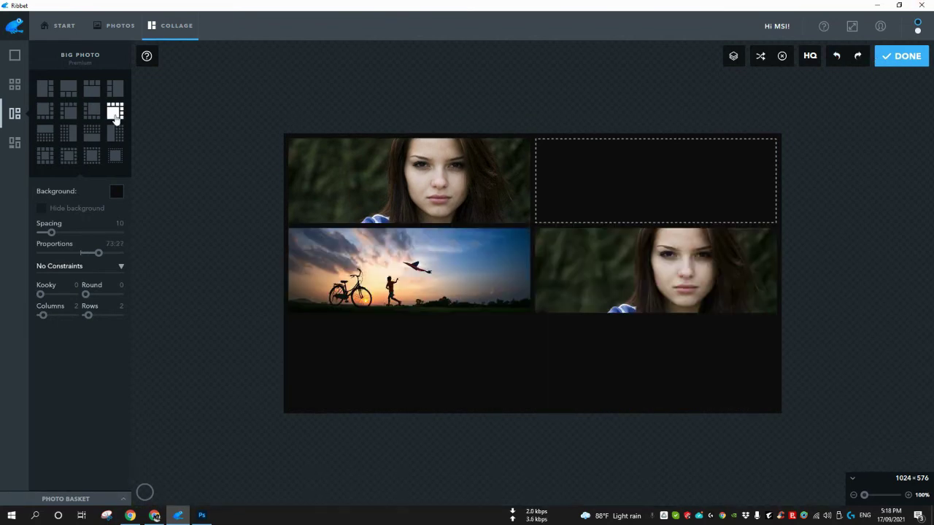
# Start a new shape collage without saving the grid collage and open Basic Shapes
pyautogui.click(60, 26)
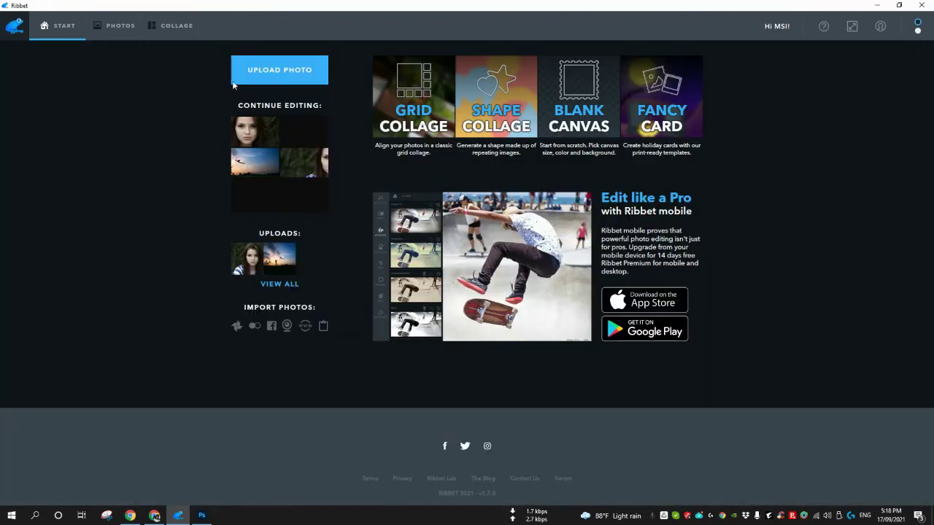
pyautogui.click(502, 103)
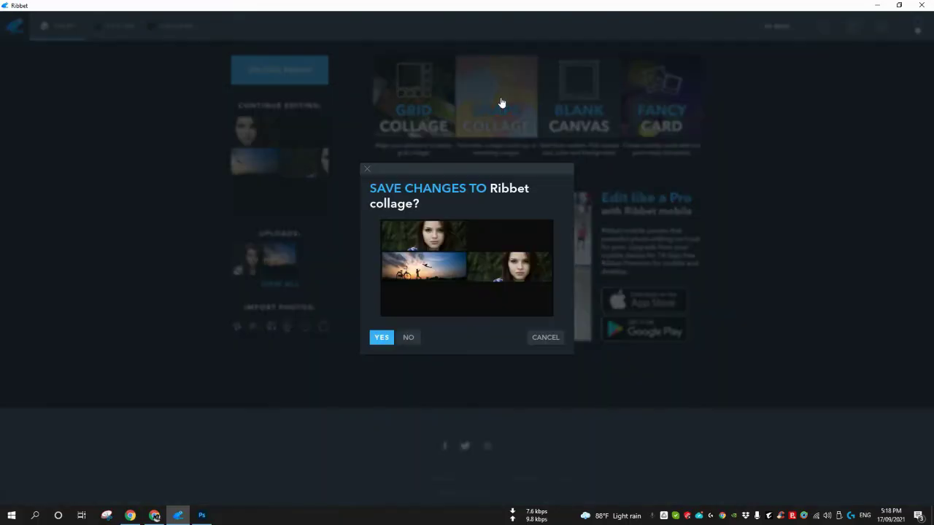
pyautogui.click(409, 338)
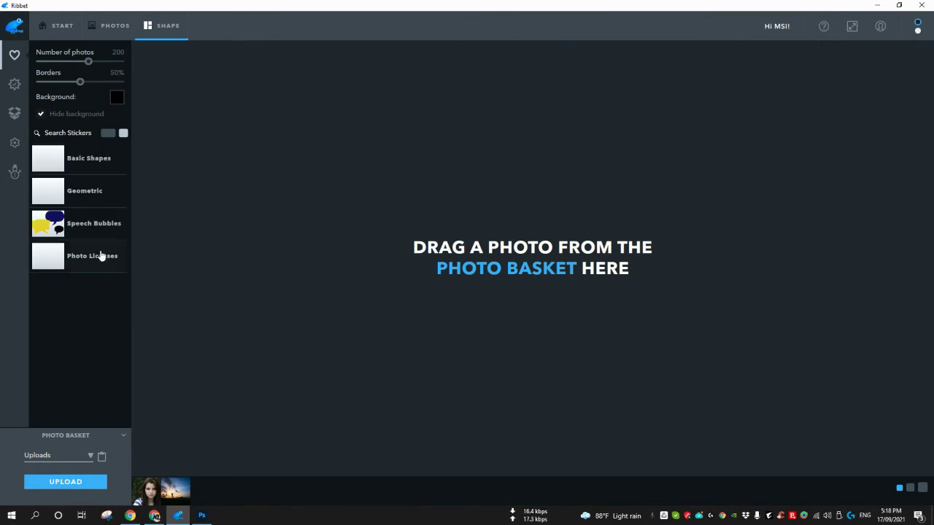
pyautogui.click(123, 434)
pyautogui.click(54, 168)
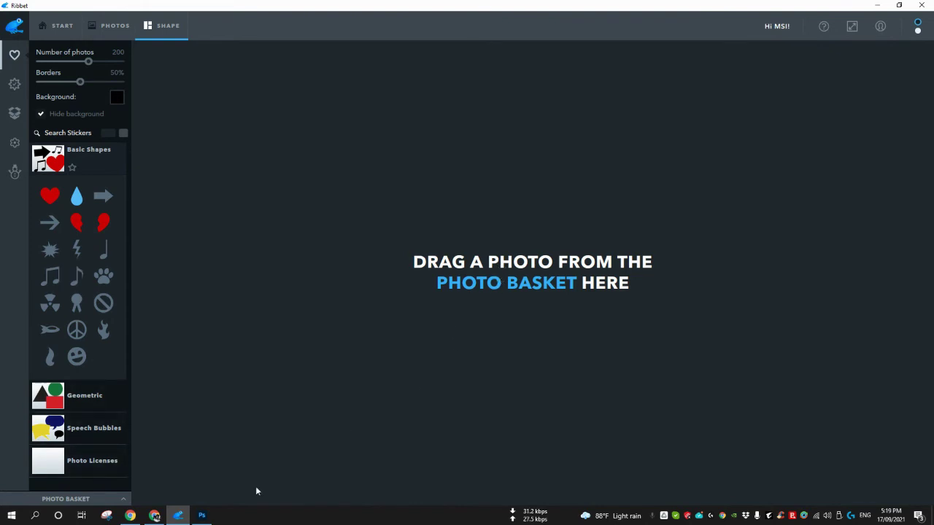
# Drag the portrait from the Photo Basket onto the canvas to fill the peace-sign shape
pyautogui.click(122, 499)
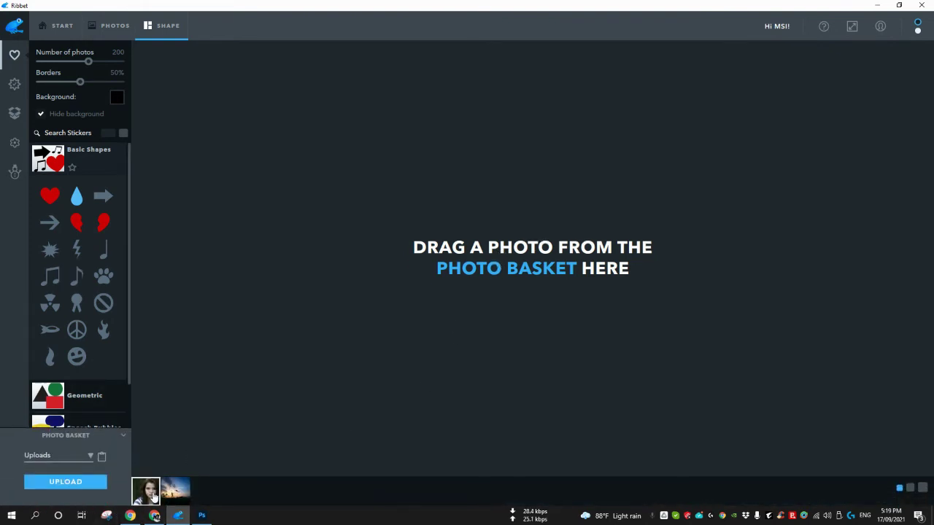
pyautogui.moveTo(153, 496); pyautogui.dragTo(485, 215)
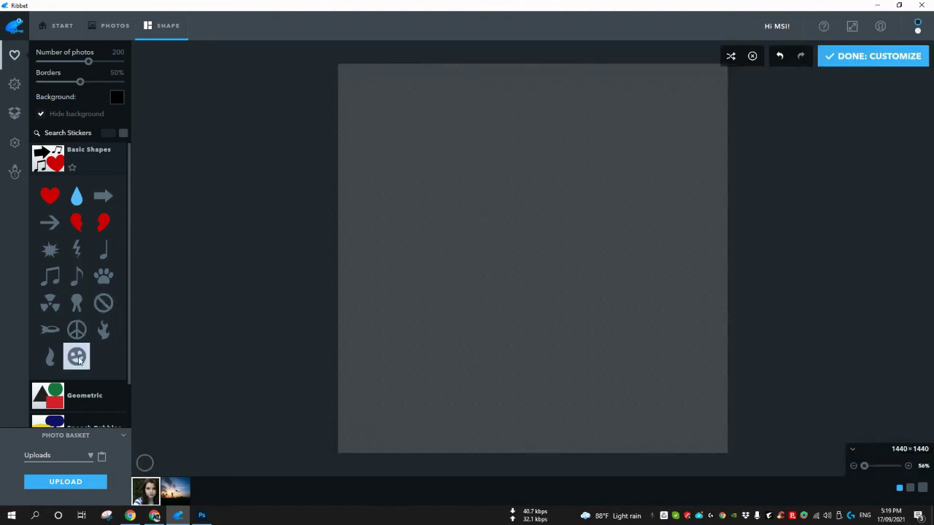
pyautogui.click(125, 438)
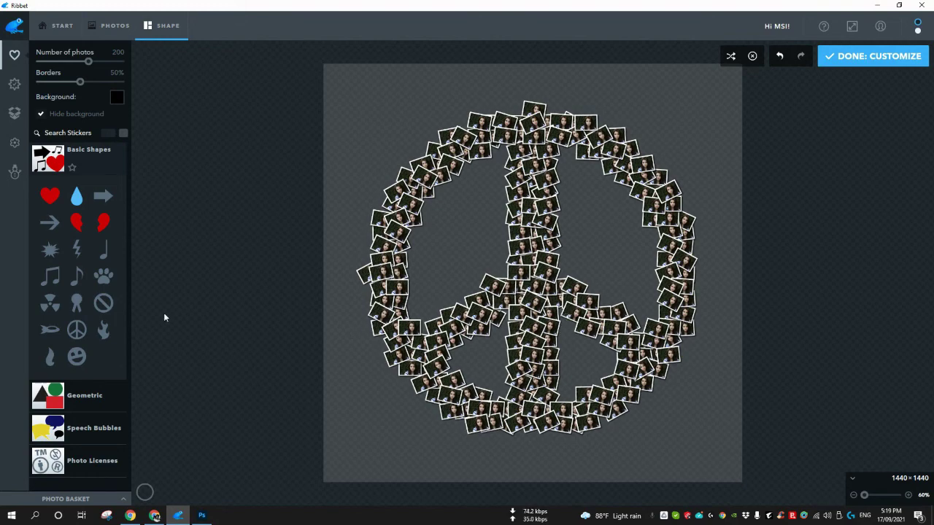
# Rebuild the collage as an eighth-note shape, then expand and collapse the photo basket
pyautogui.click(79, 276)
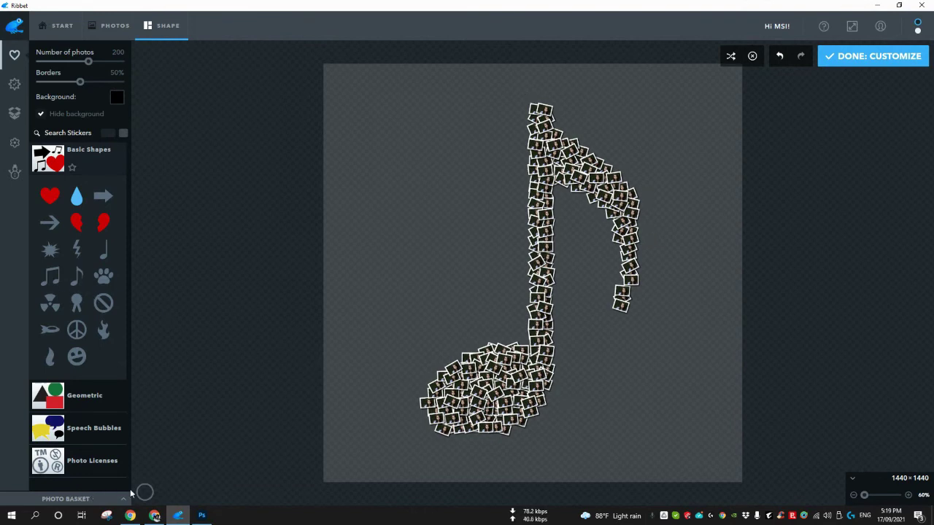
pyautogui.click(128, 497)
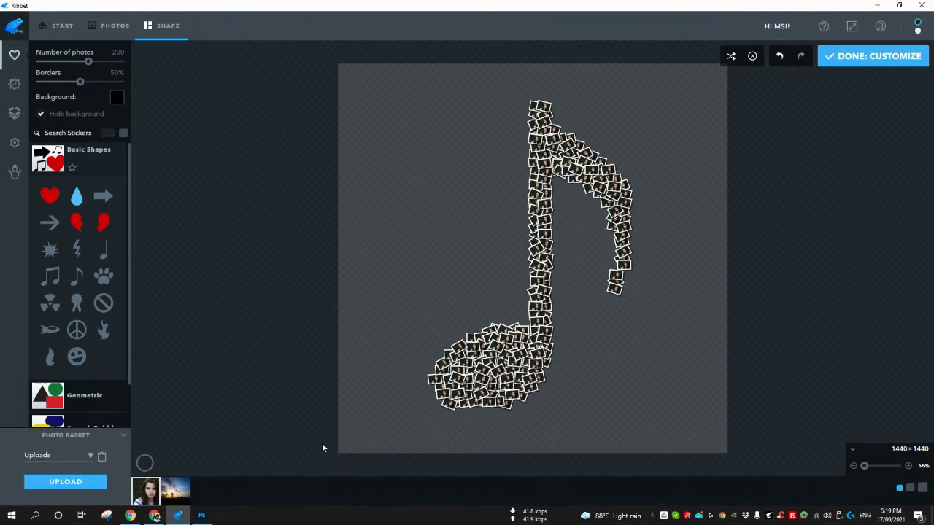
pyautogui.click(122, 436)
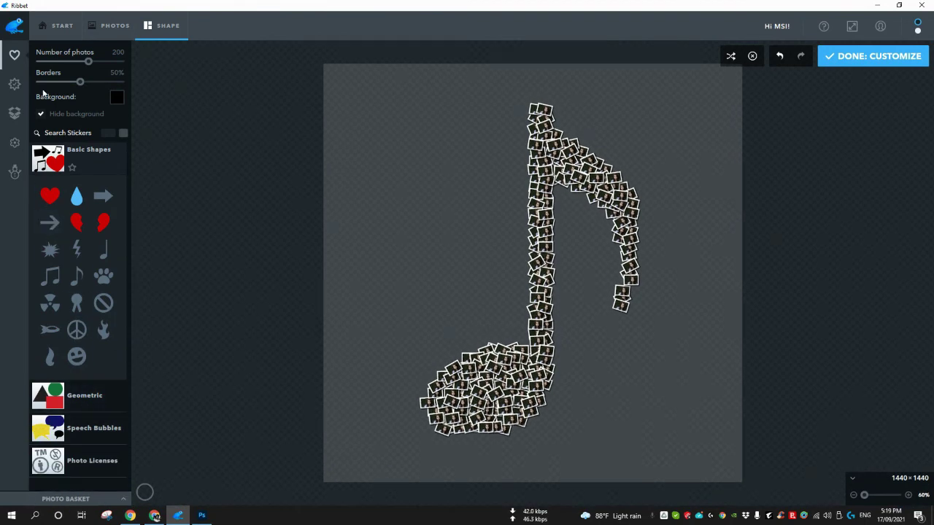
# Browse the Picks, Misc and Dingbats sticker categories, then go back to the start page
pyautogui.click(15, 85)
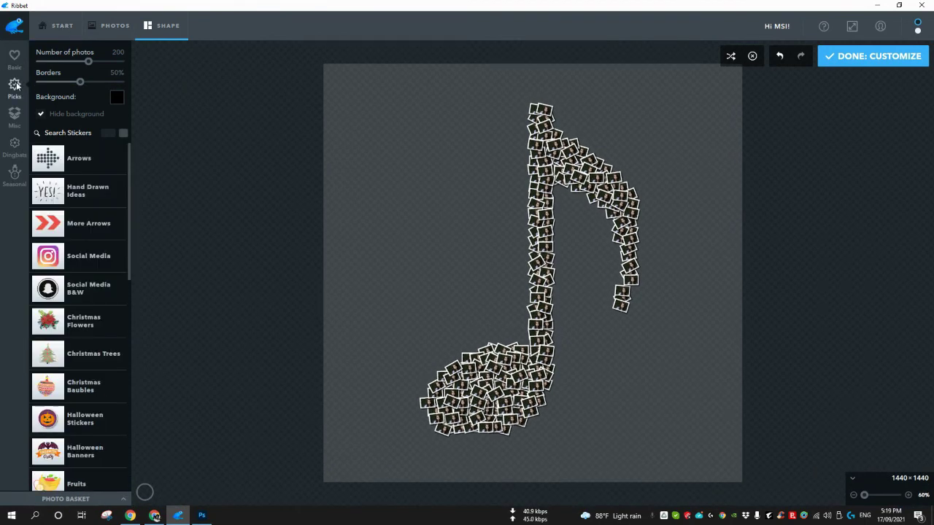
pyautogui.click(16, 109)
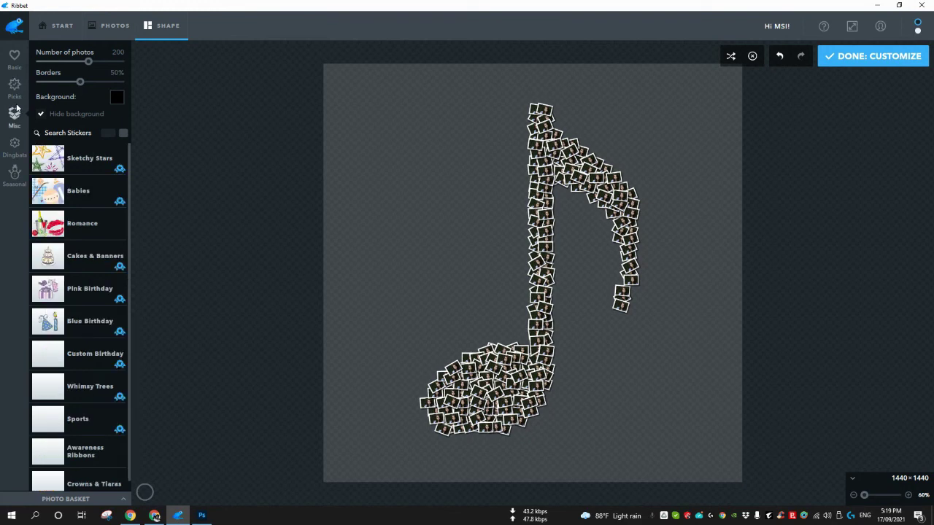
pyautogui.click(15, 144)
pyautogui.scroll(-2, 79, 252)
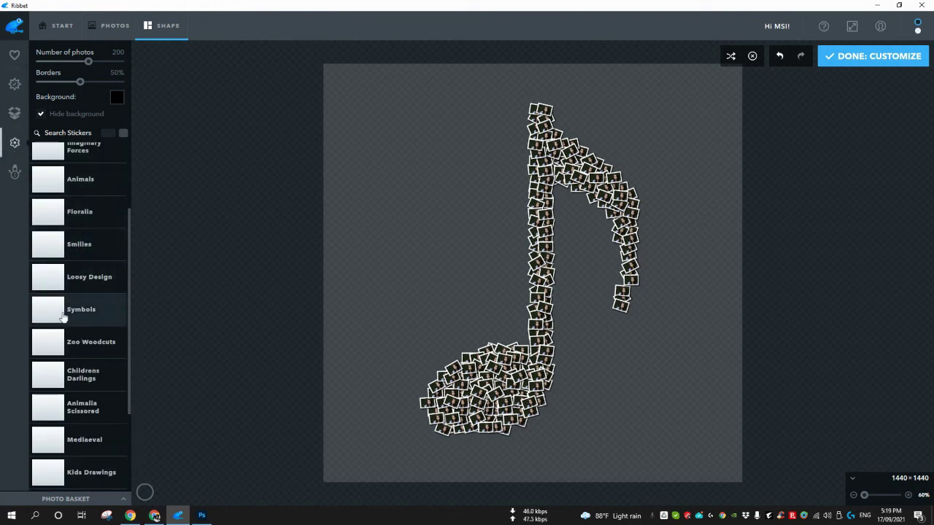
pyautogui.scroll(2, 62, 351)
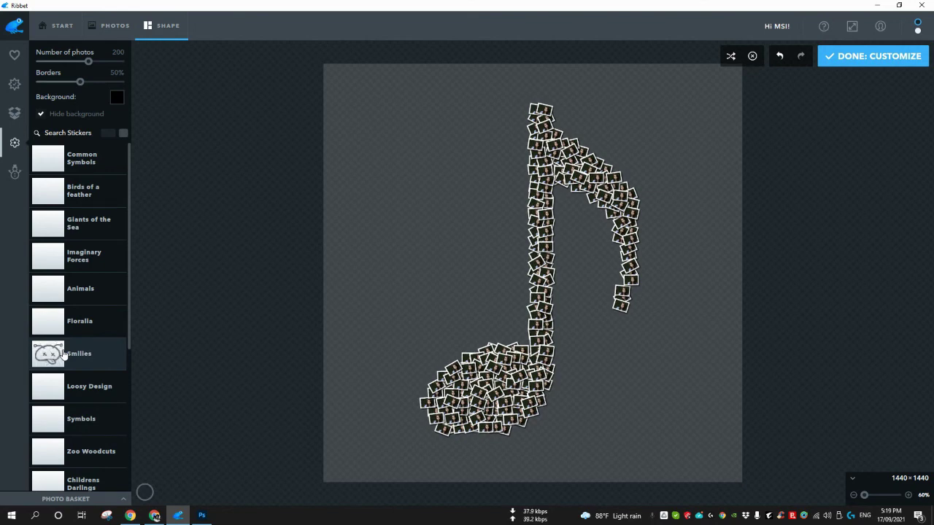
pyautogui.click(62, 26)
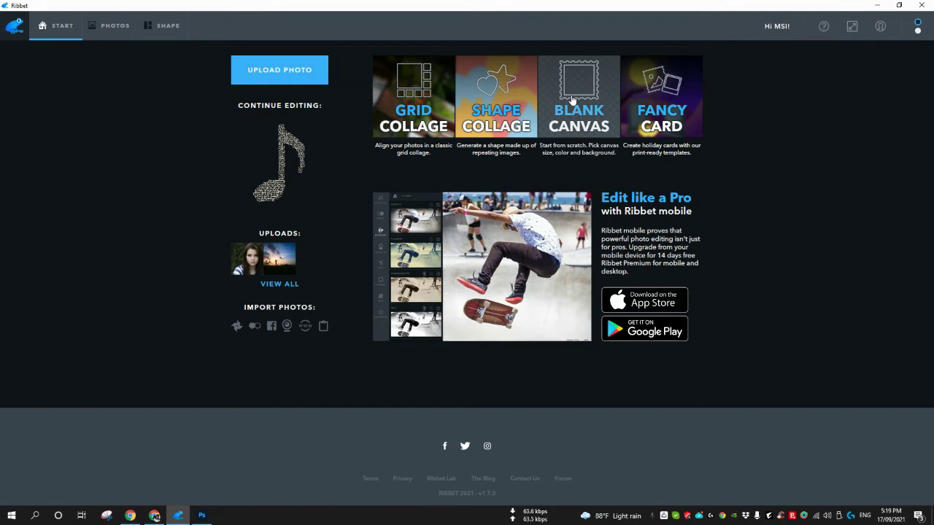
# Start a new fancy card without saving the collage changes, and collapse the photo basket
pyautogui.click(653, 90)
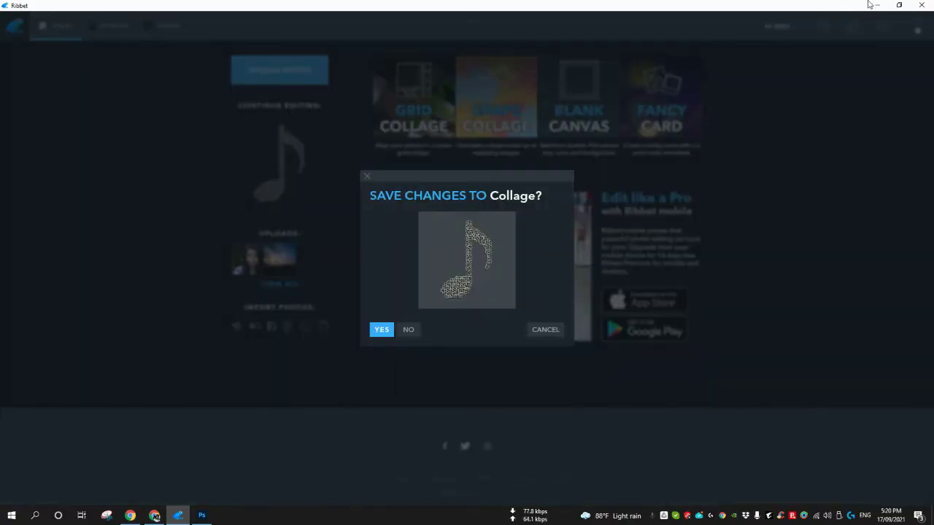
pyautogui.click(403, 330)
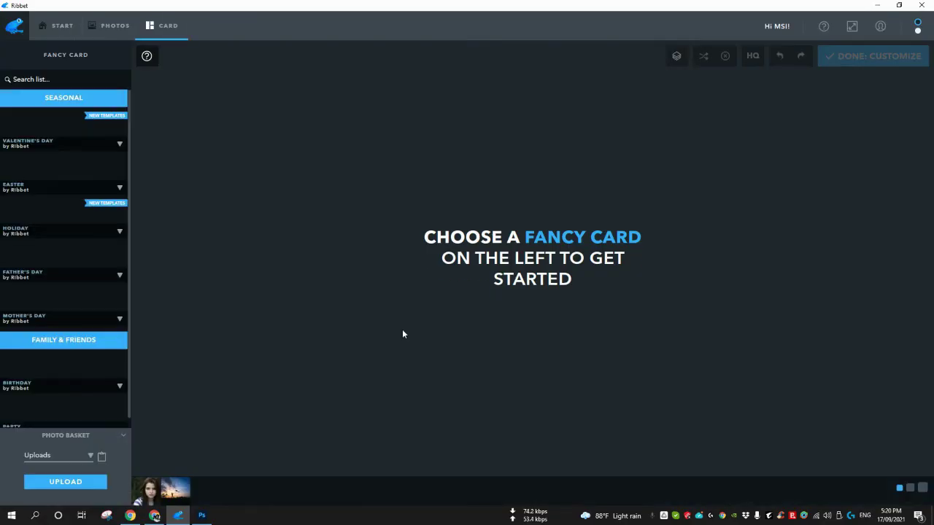
pyautogui.click(122, 436)
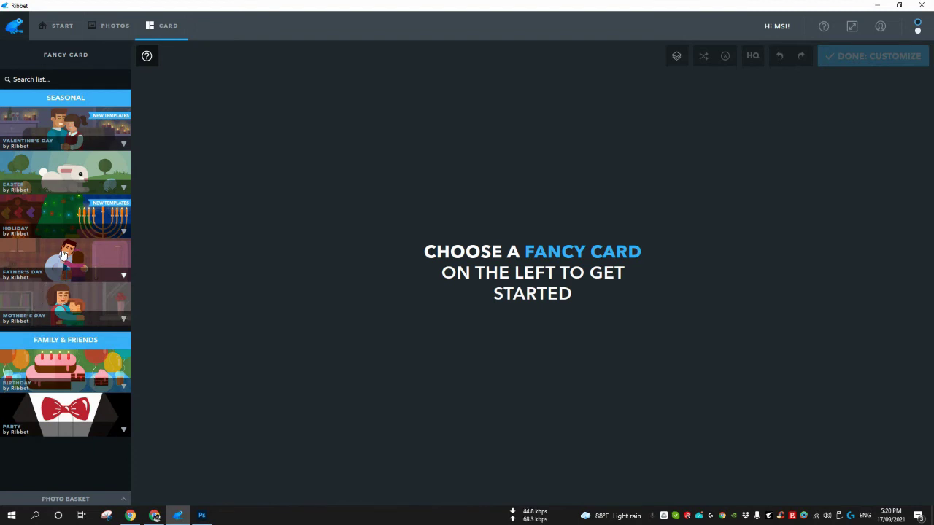
# Choose the Super Dad template from the Father's Day cards, then go back to the start page
pyautogui.click(64, 255)
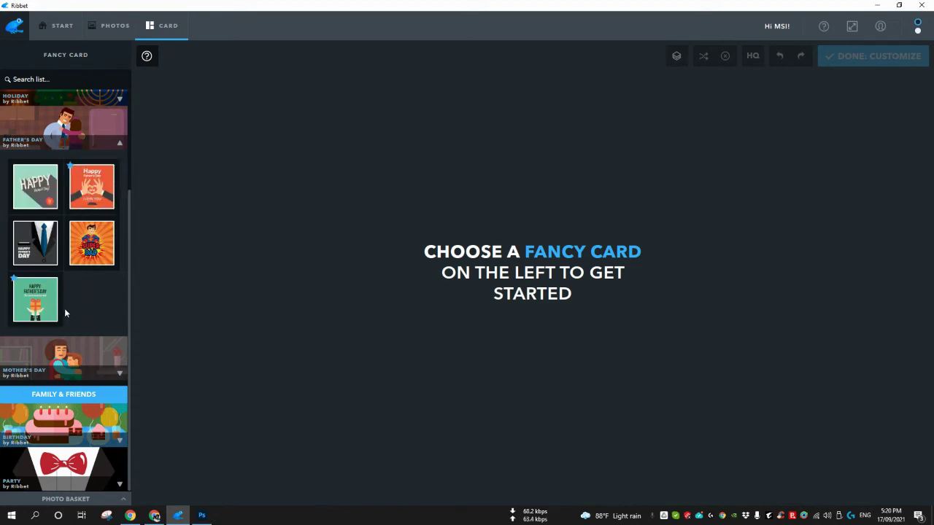
pyautogui.click(95, 175)
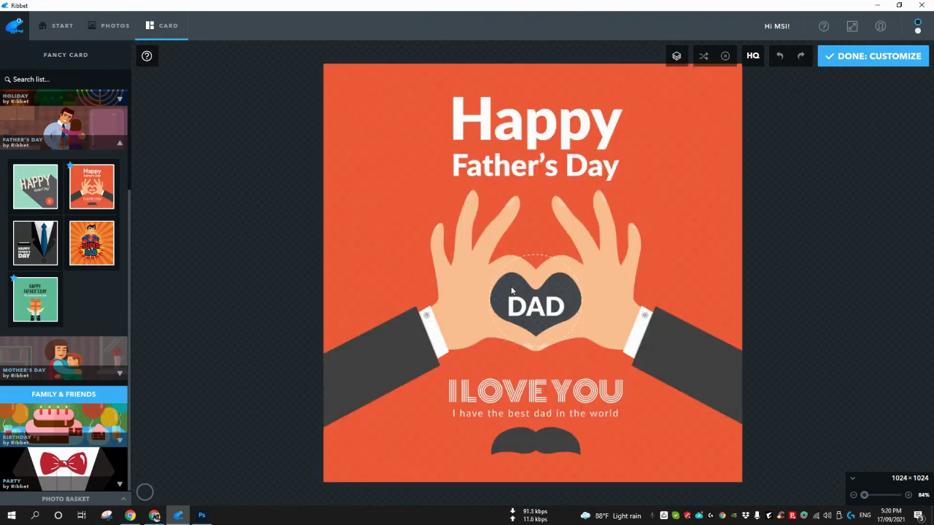
pyautogui.click(98, 235)
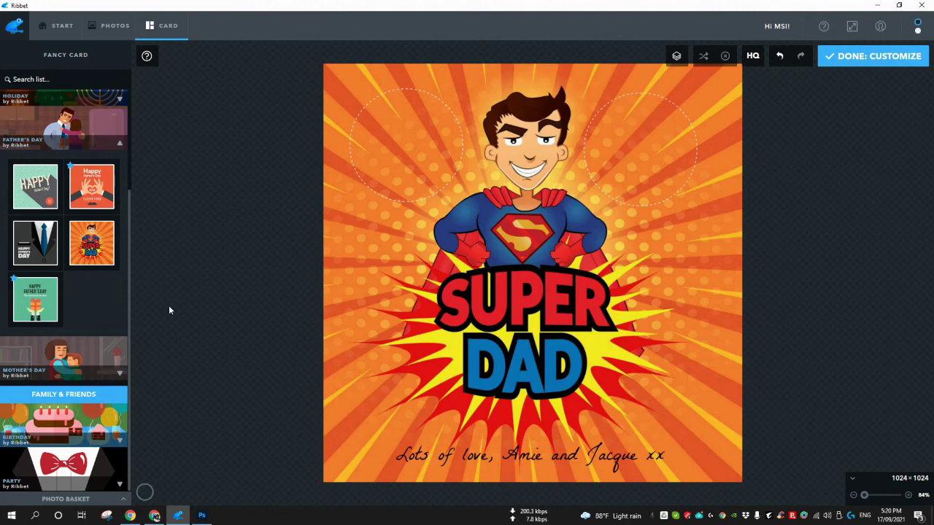
pyautogui.click(119, 143)
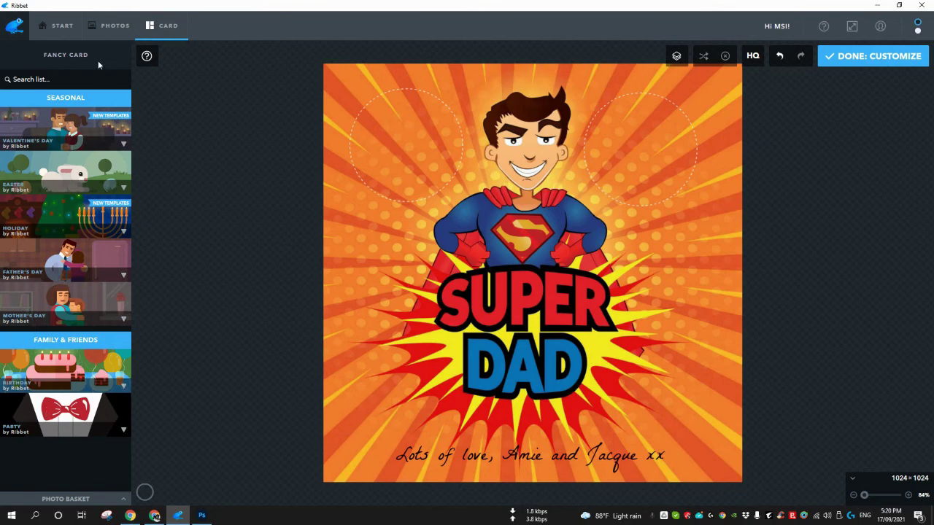
pyautogui.click(55, 27)
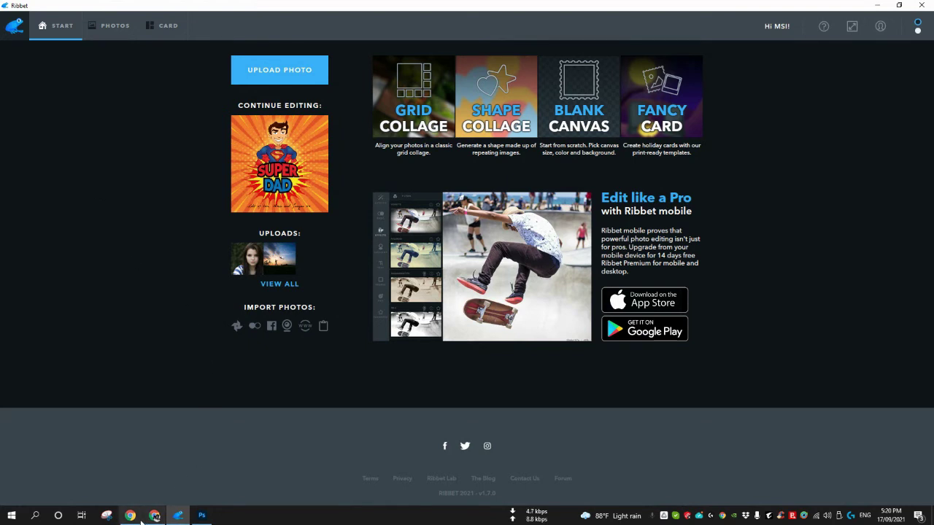
pyautogui.moveTo(152, 518)
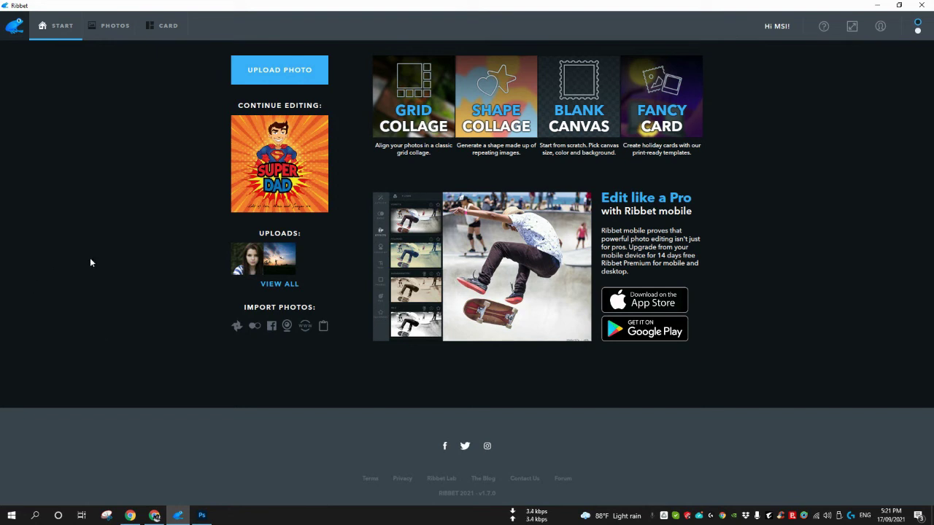
pyautogui.click(272, 156)
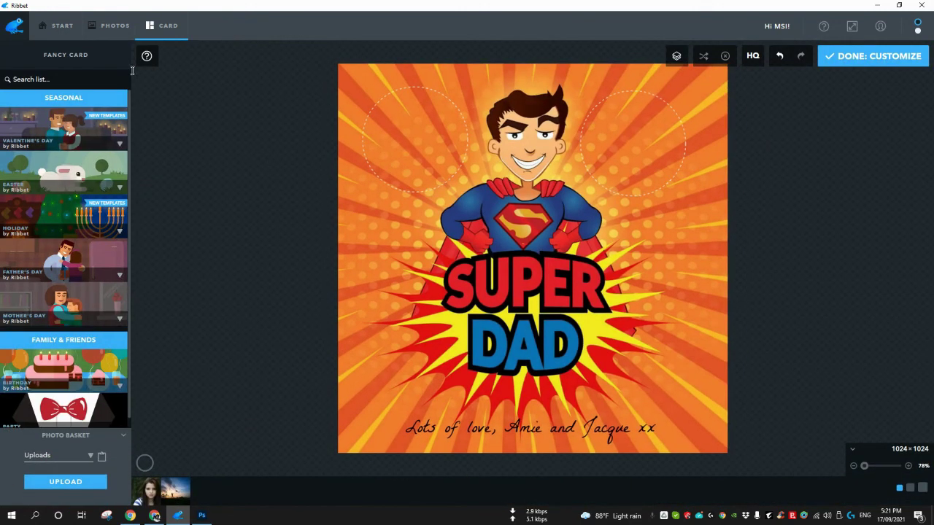
pyautogui.click(117, 27)
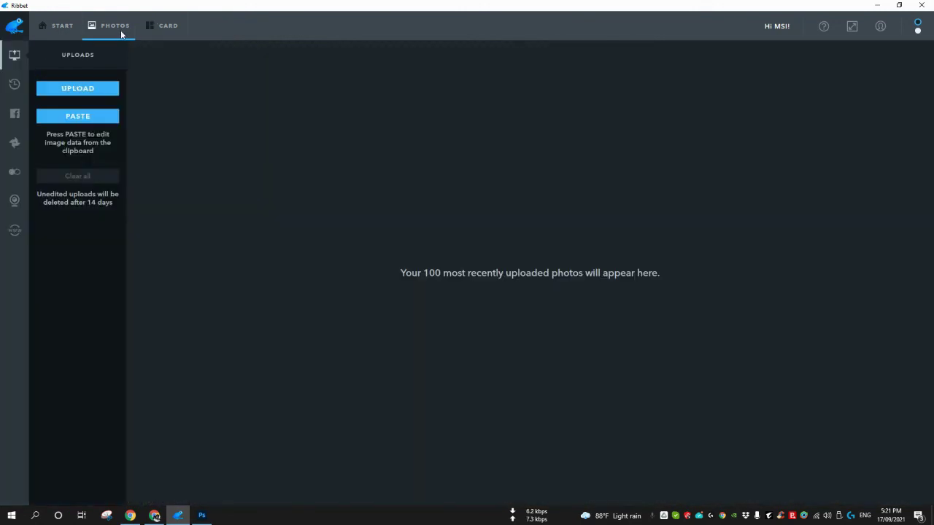
pyautogui.click(59, 29)
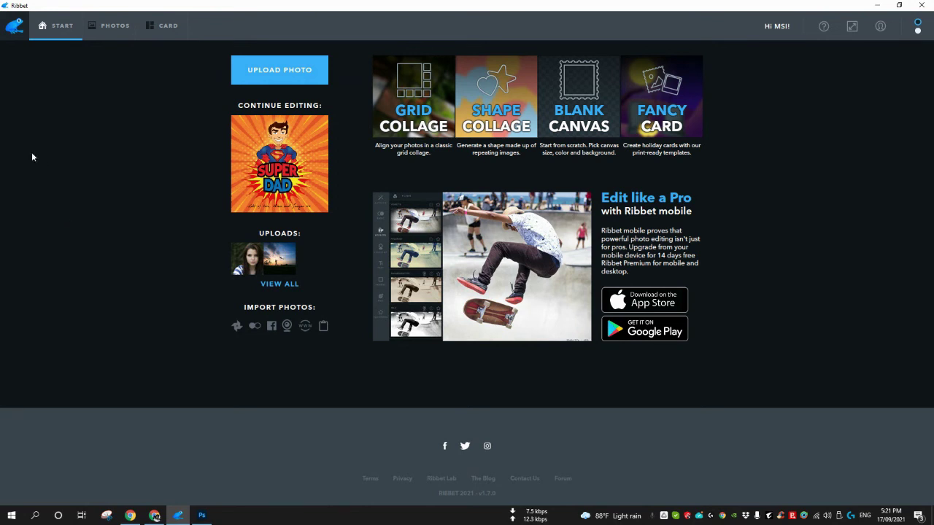
pyautogui.click(180, 516)
pyautogui.click(181, 518)
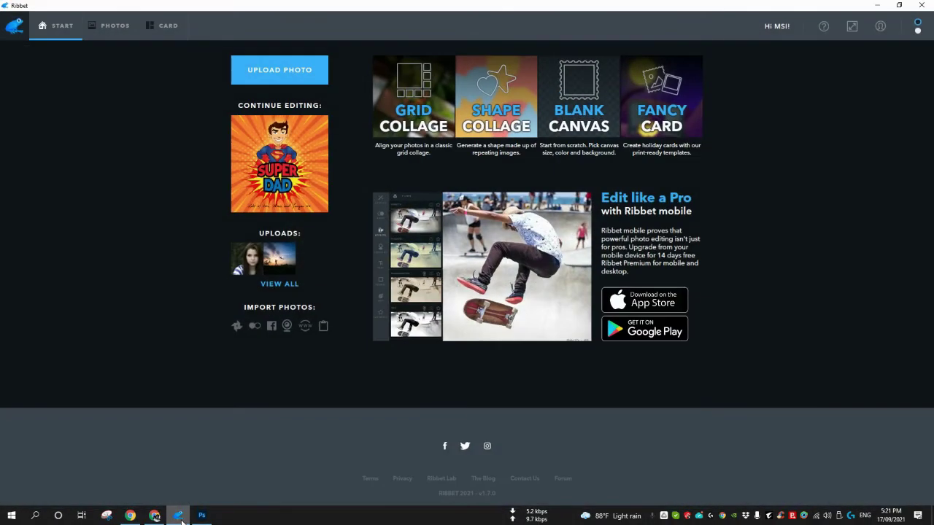
pyautogui.click(180, 518)
pyautogui.click(180, 518)
pyautogui.click(815, 515)
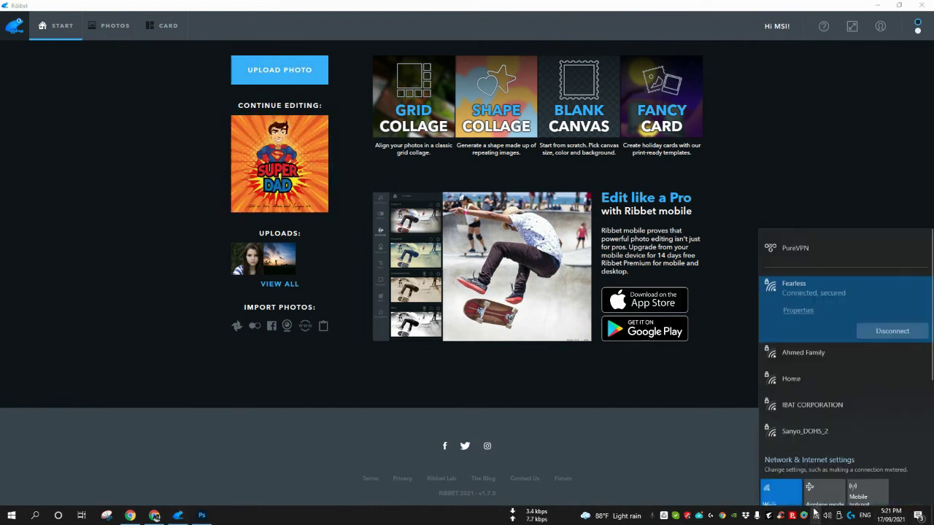
pyautogui.click(775, 488)
pyautogui.click(481, 522)
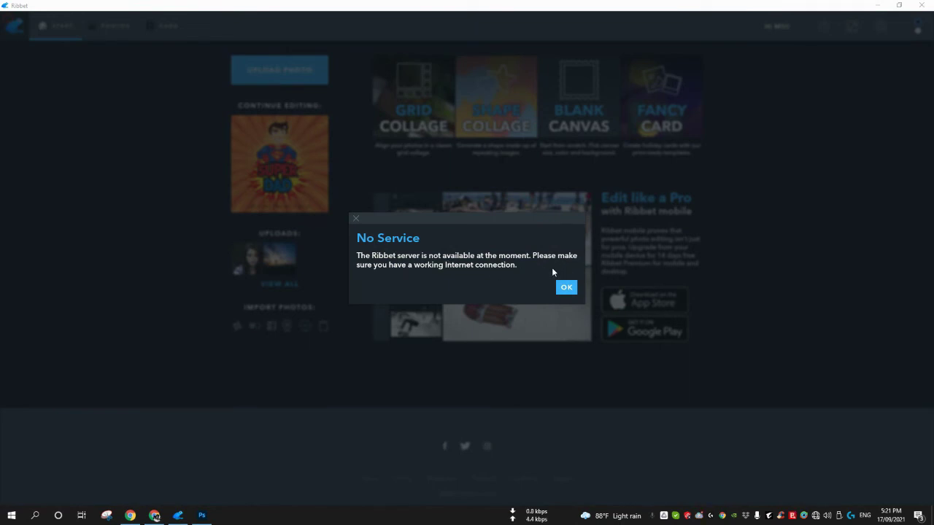
pyautogui.click(567, 287)
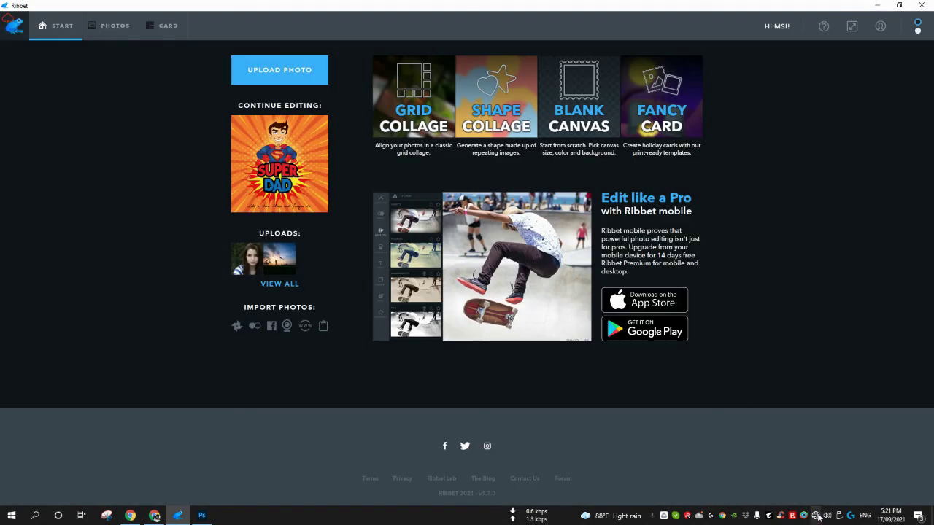
pyautogui.click(816, 515)
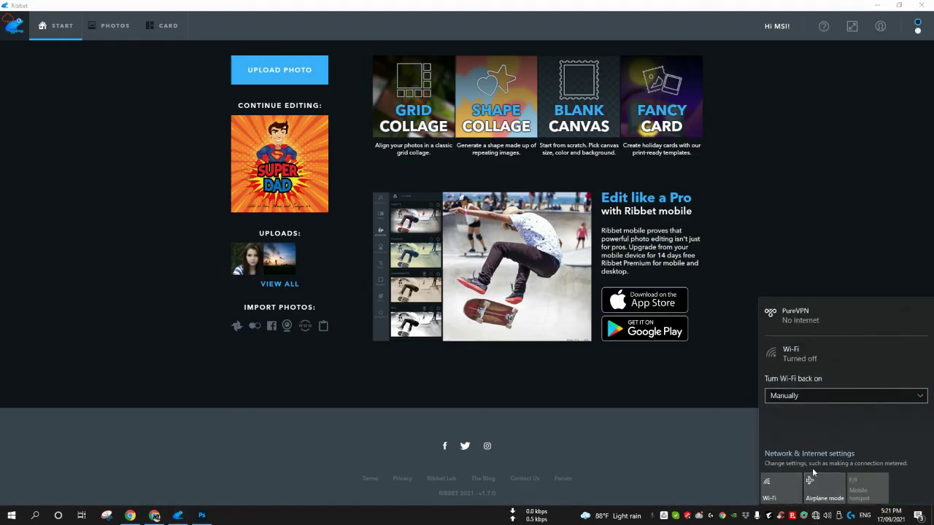
pyautogui.click(325, 521)
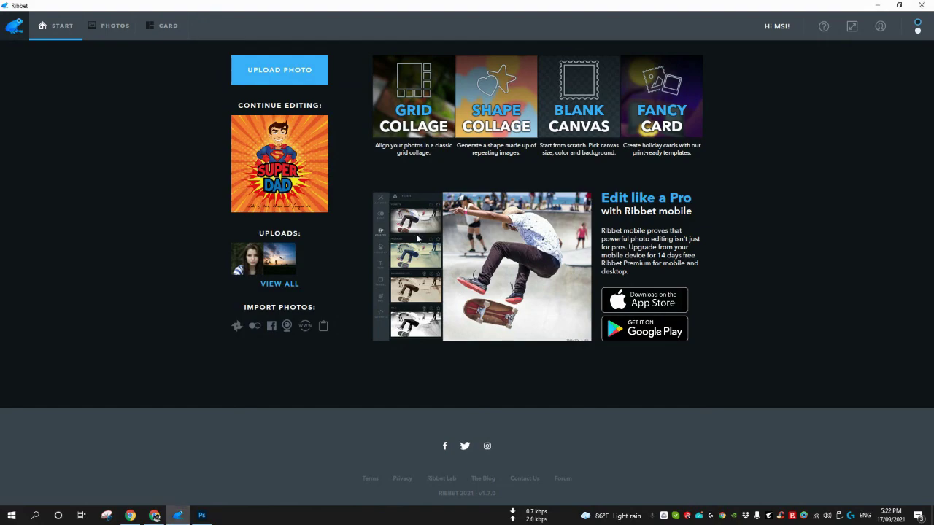
# Switch to Chrome and go to the ribbet.com homepage, scrolling down its page
pyautogui.click(183, 513)
pyautogui.click(155, 515)
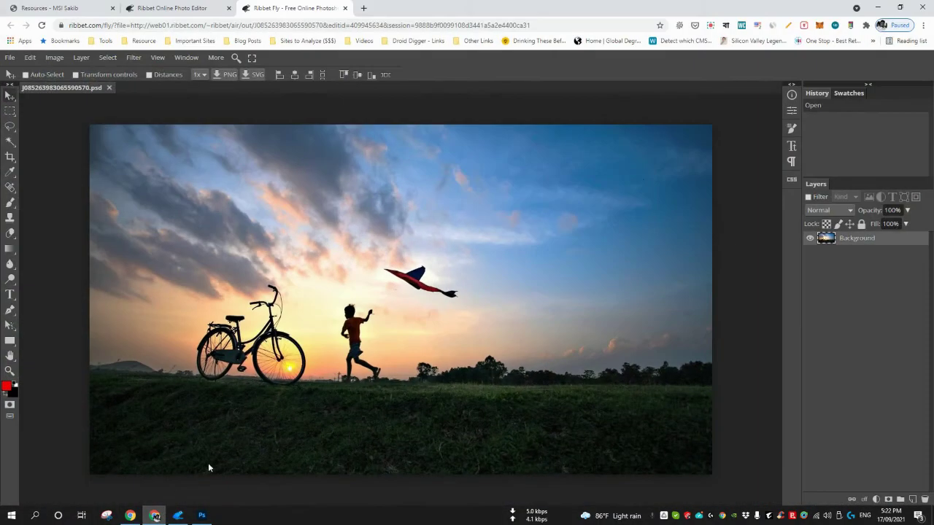
pyautogui.click(211, 7)
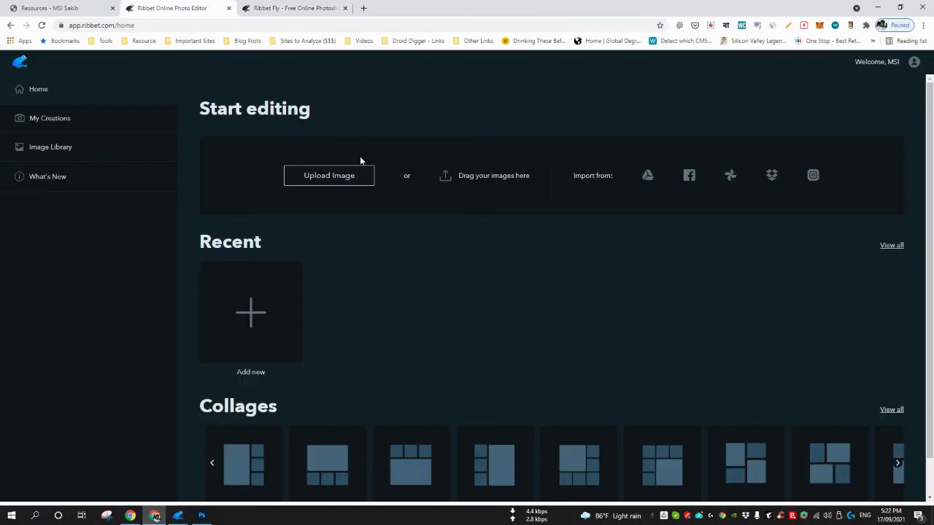
pyautogui.click(22, 64)
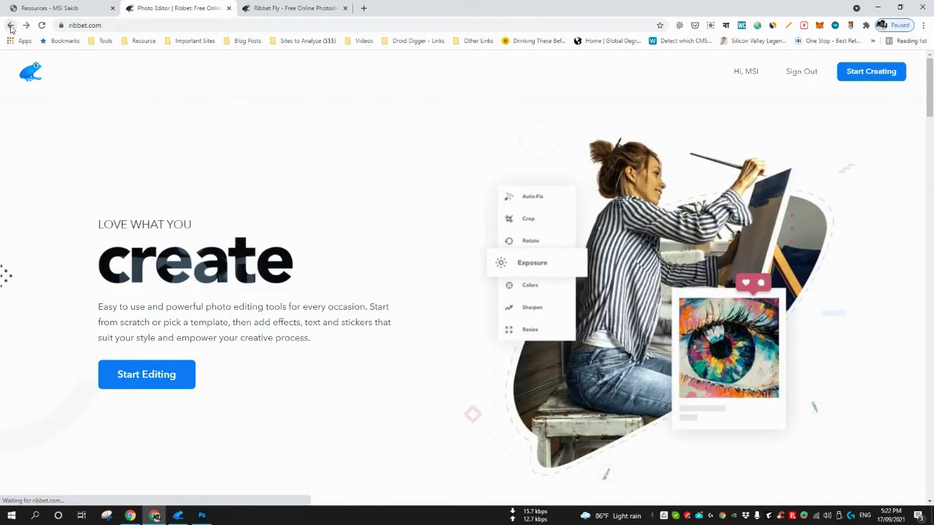
pyautogui.scroll(-5, 693, 236)
pyautogui.scroll(-15, 693, 236)
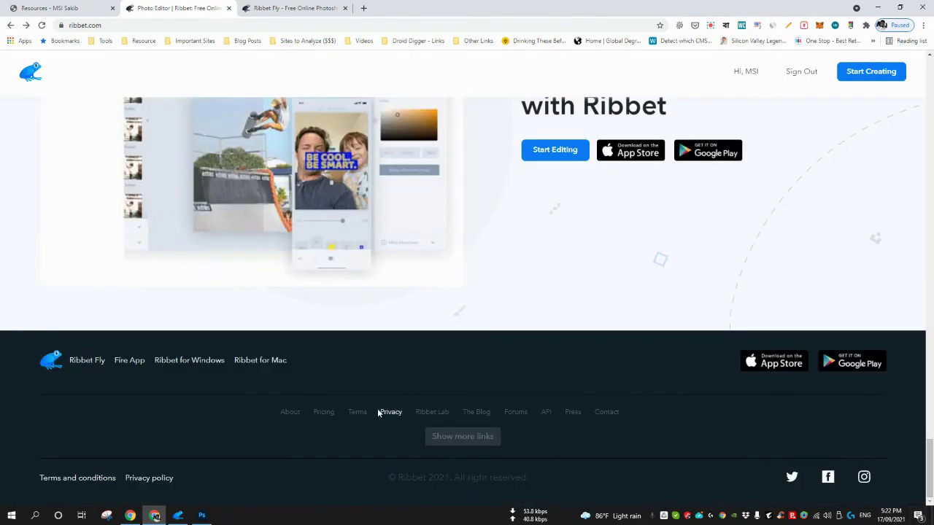
# Open the Ribbet pricing page and compare monthly and yearly Premium prices, ending on yearly
pyautogui.click(324, 413)
pyautogui.scroll(-6, 475, 367)
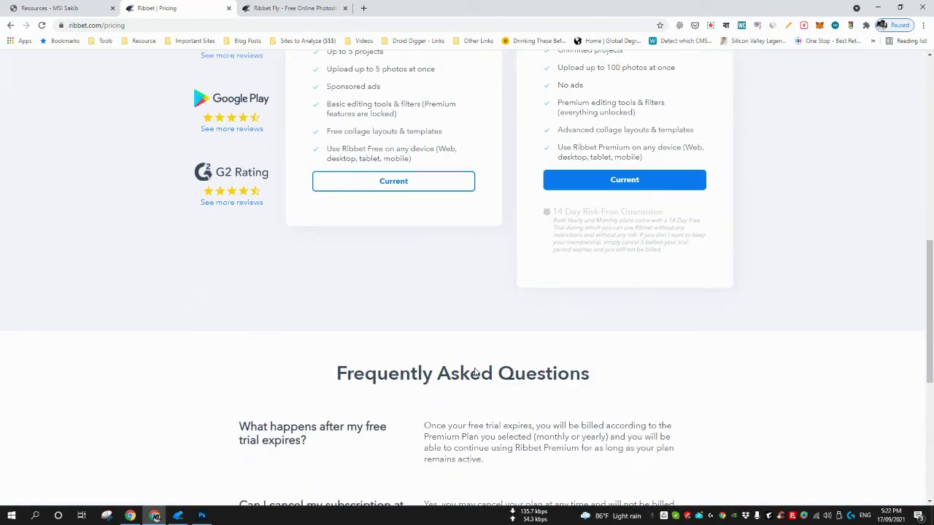
pyautogui.scroll(2, 461, 374)
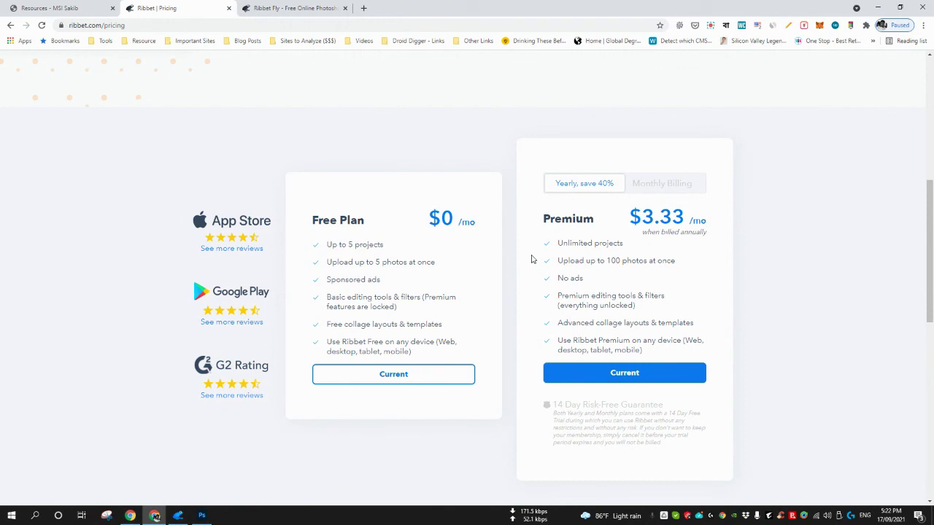
pyautogui.click(668, 184)
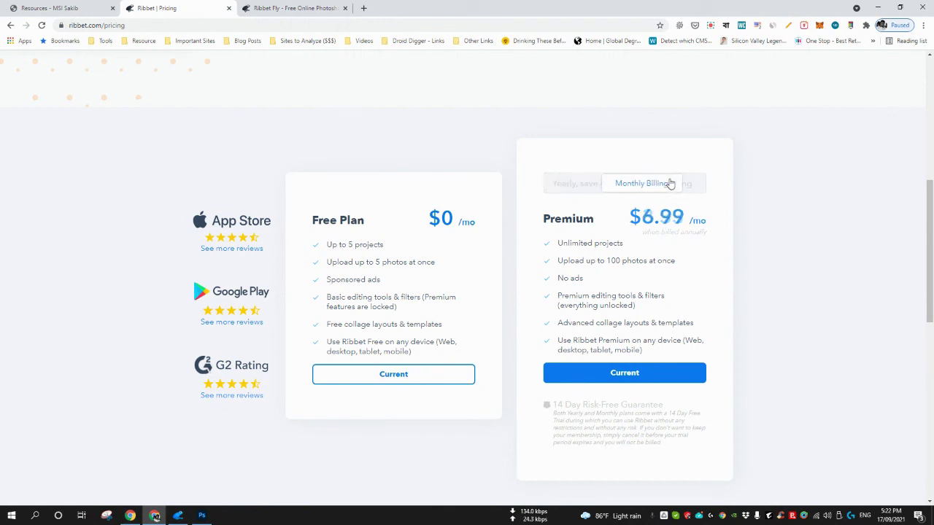
pyautogui.click(603, 185)
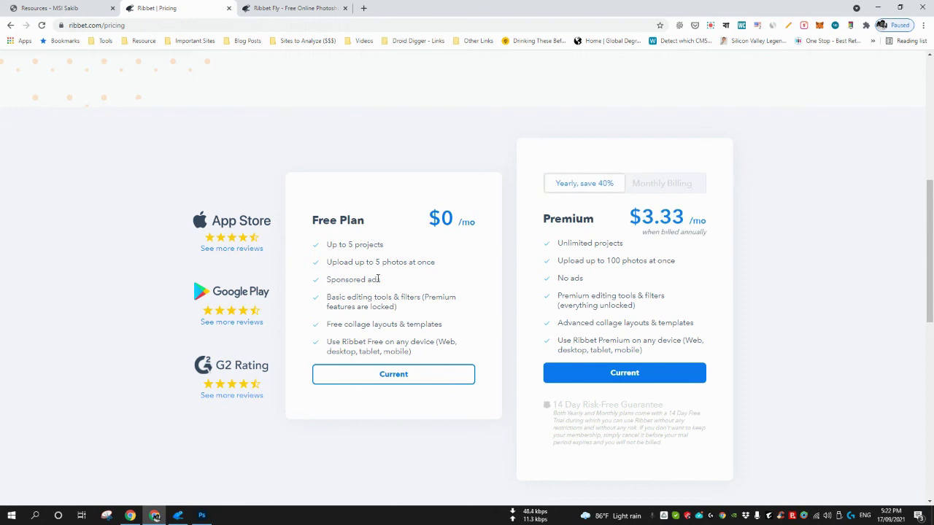
pyautogui.scroll(6, 392, 285)
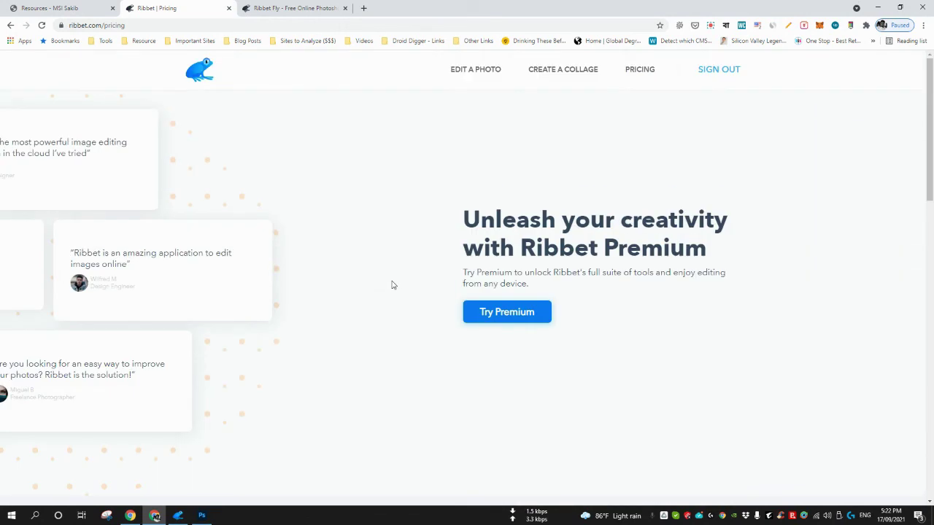